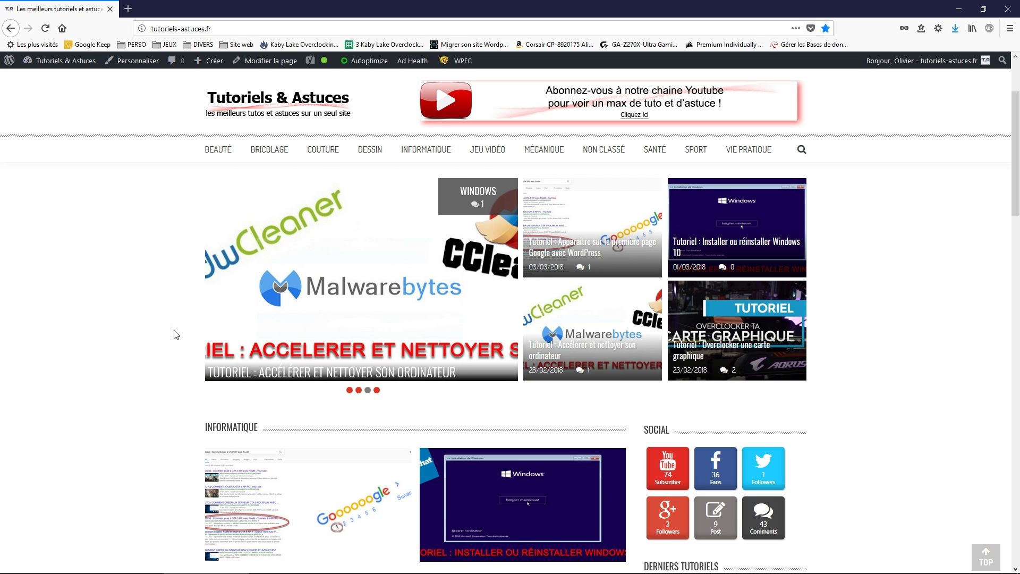
Launch the local phpMyAdmin from the WampServer tray menu, setting Firefox aside.
{"action": "left_click", "coordinate": [1007, 9]}
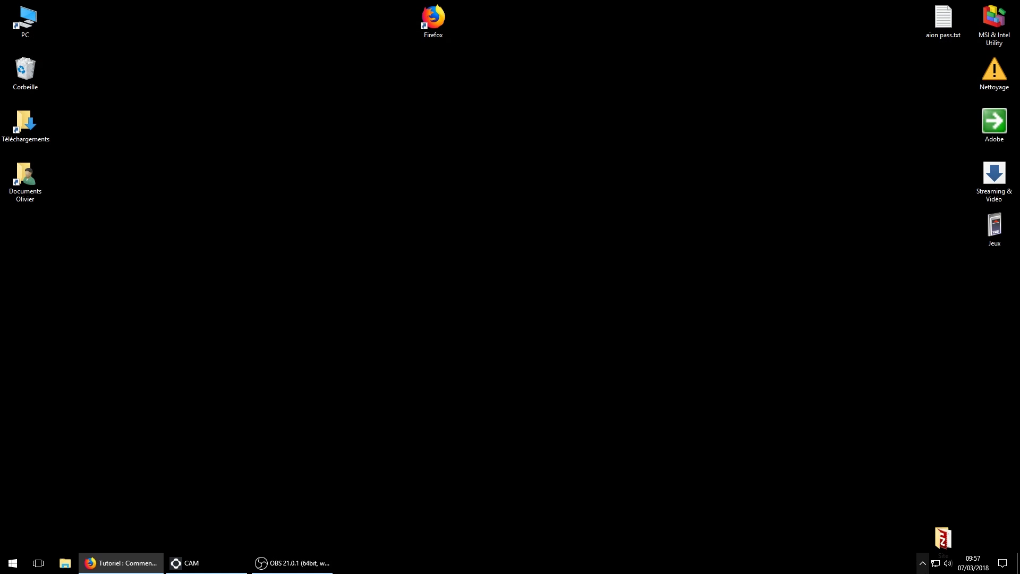
{"action": "left_click", "coordinate": [922, 562]}
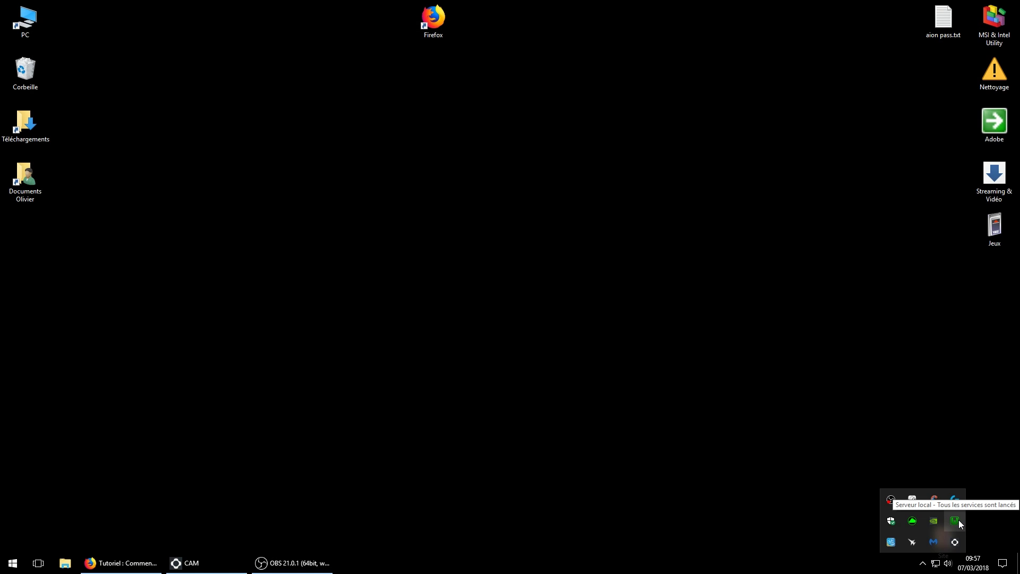
{"action": "left_click", "coordinate": [956, 521]}
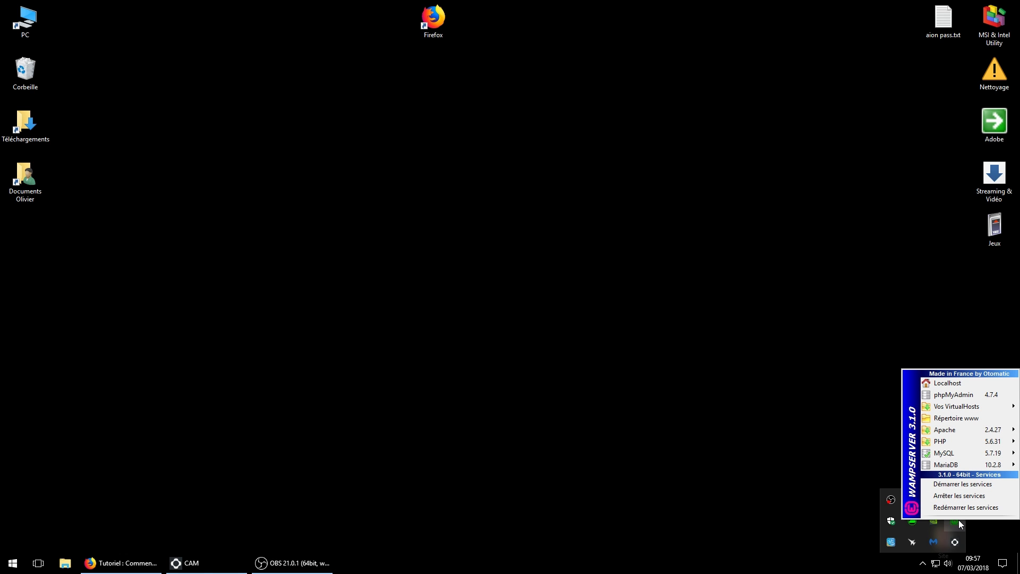
{"action": "left_click", "coordinate": [954, 394]}
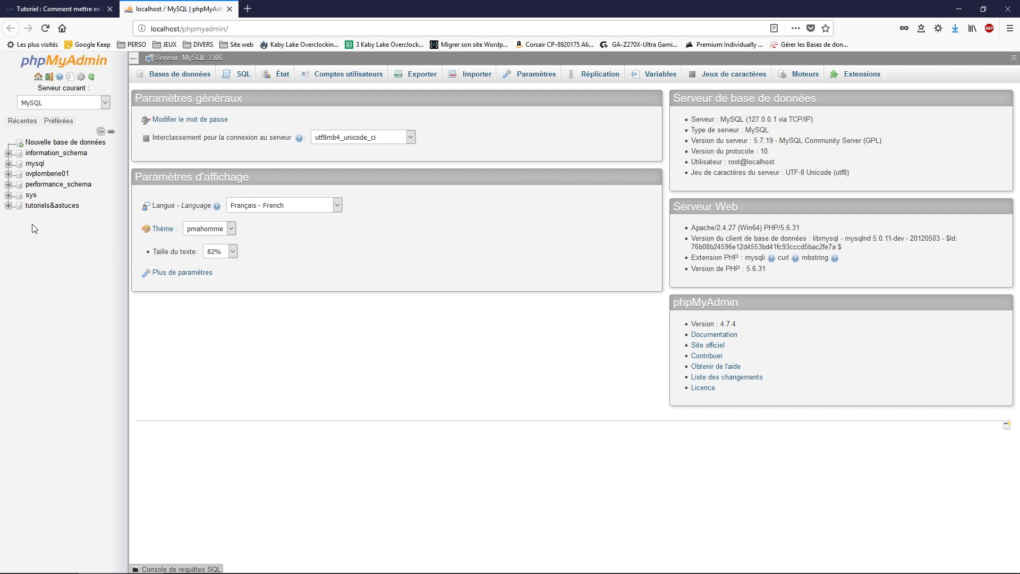
Select the tutoriels&astuces database and bring up its Export page.
{"action": "left_click", "coordinate": [9, 208]}
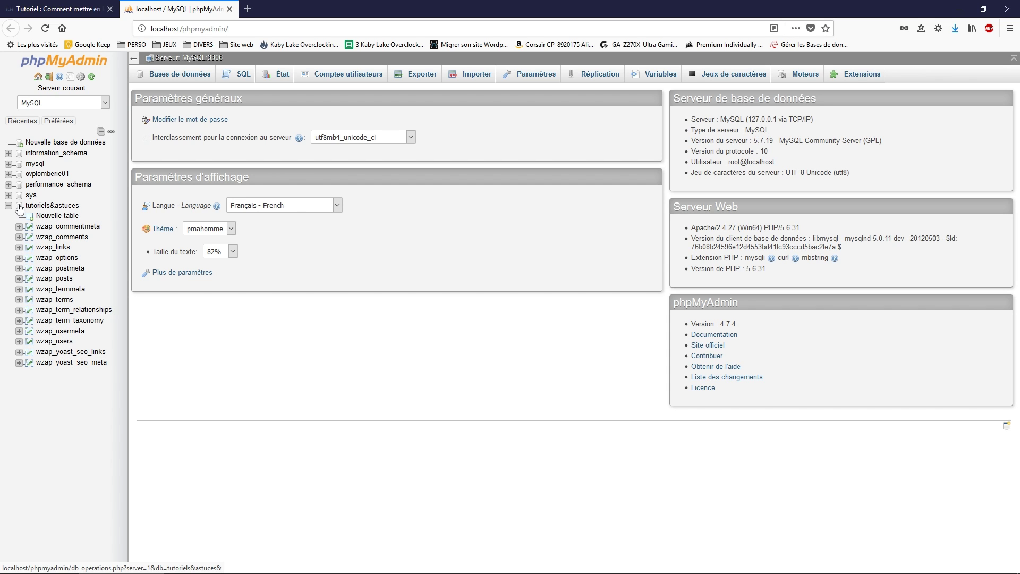
{"action": "left_click", "coordinate": [22, 209]}
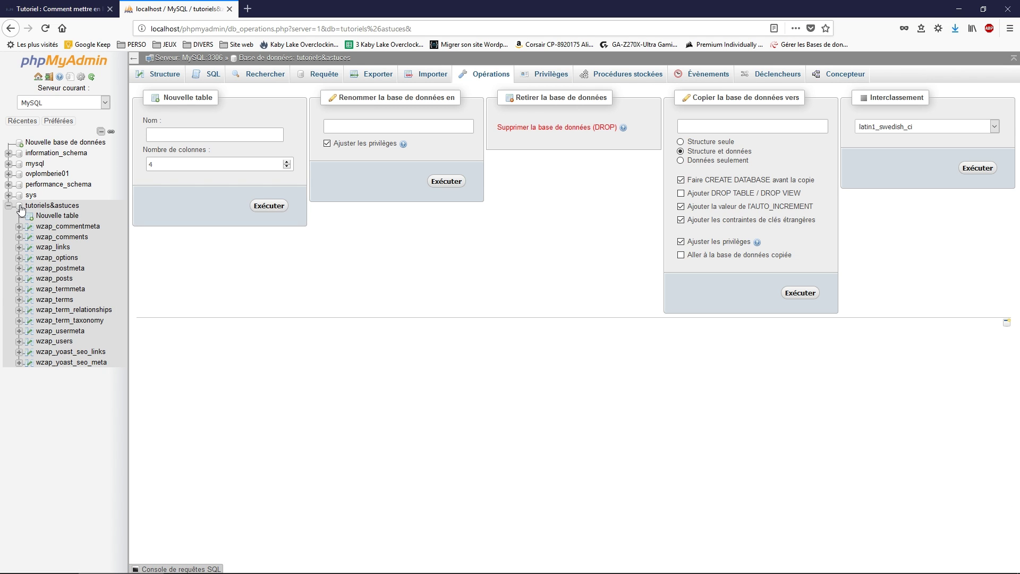
{"action": "left_click", "coordinate": [47, 206]}
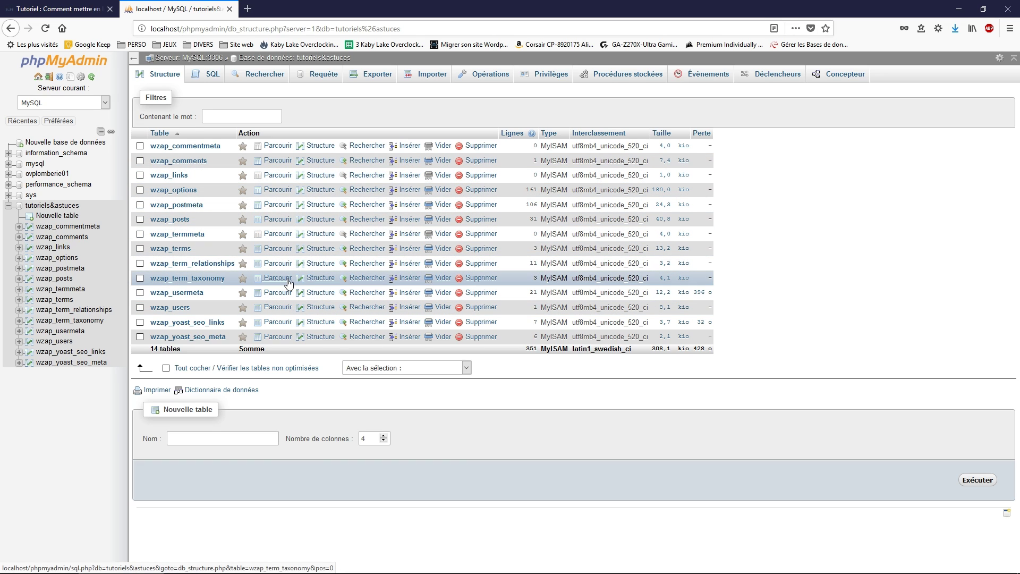
{"action": "left_click", "coordinate": [383, 78]}
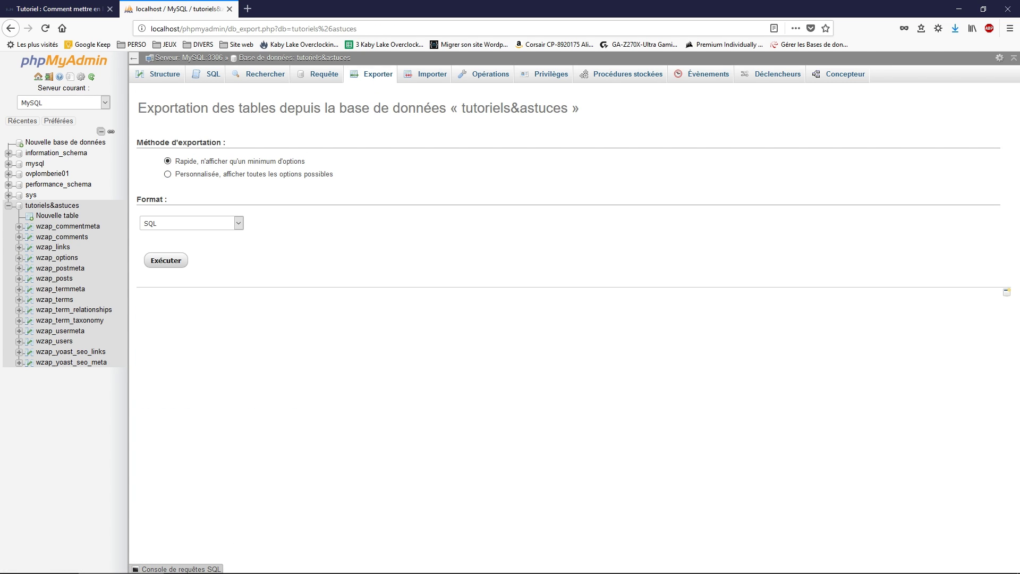
{"action": "key", "text": "super+d"}
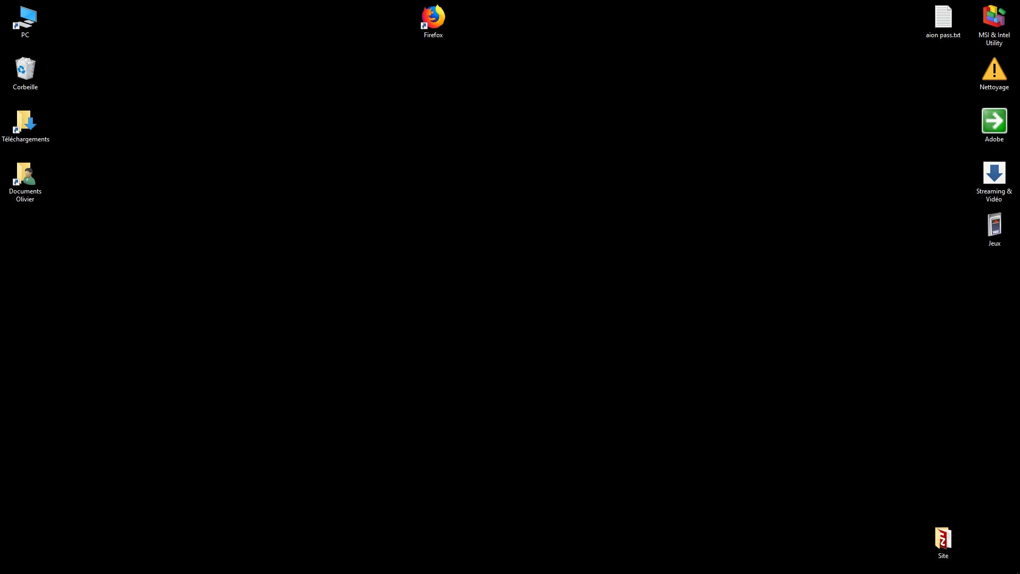
{"action": "key", "text": "super+d"}
{"action": "left_click", "coordinate": [70, 9]}
{"action": "left_click_drag", "start_coordinate": [69, 9], "coordinate": [0, 53]}
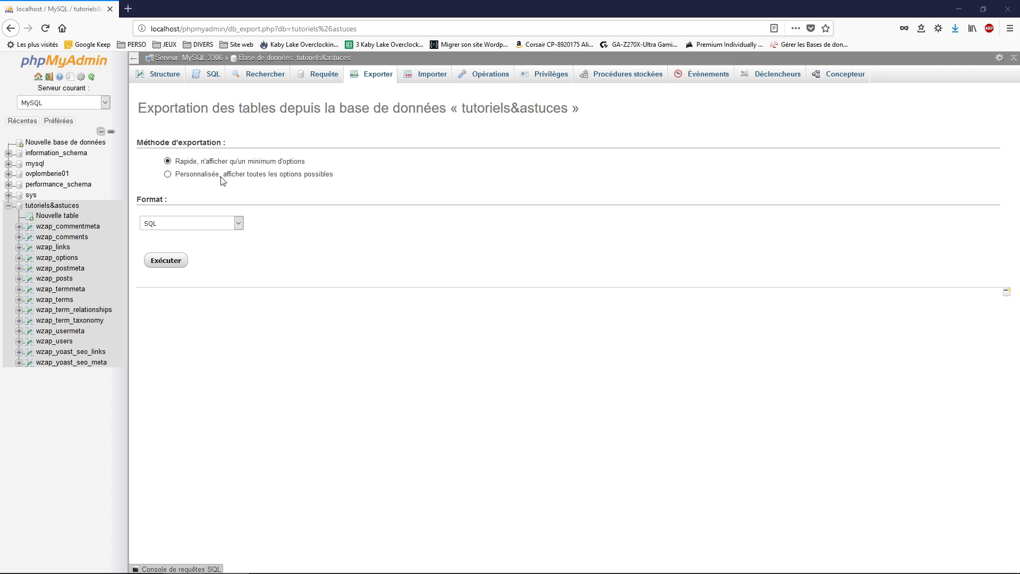
Run the quick SQL export, save tutoriels_astuces.sql, and close the browser.
{"action": "left_click", "coordinate": [175, 267]}
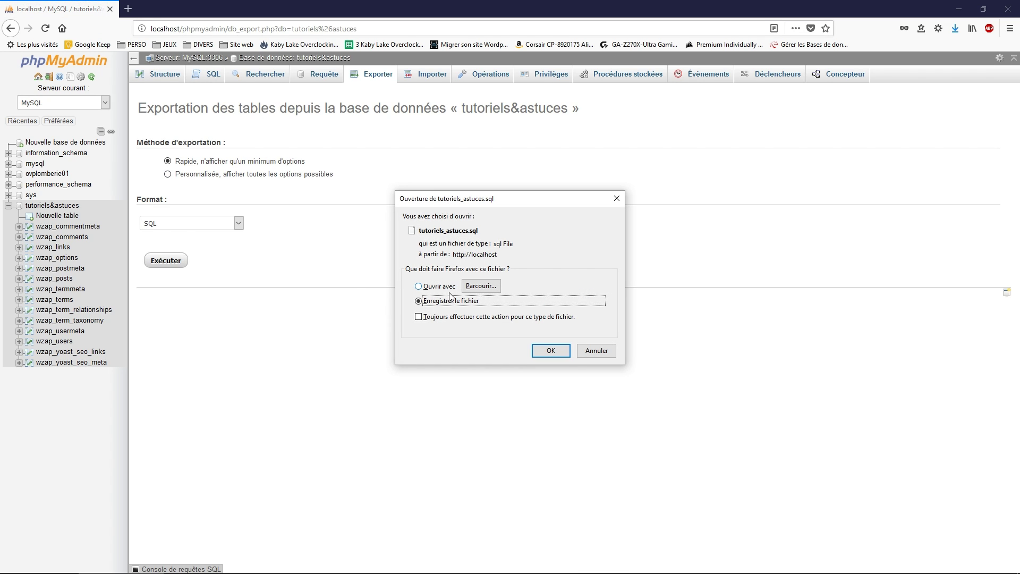
{"action": "left_click", "coordinate": [550, 352]}
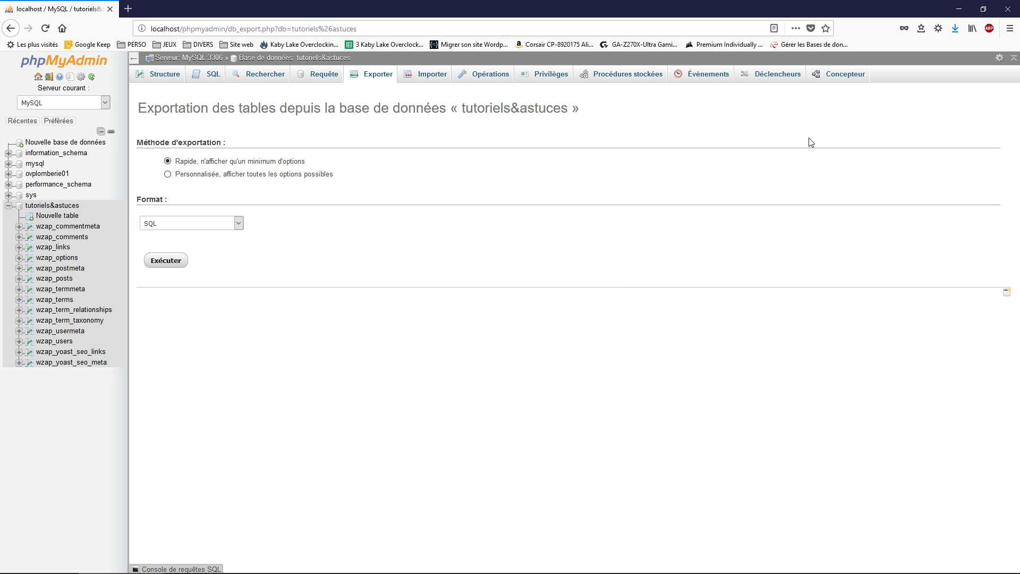
{"action": "left_click", "coordinate": [955, 28]}
{"action": "left_click", "coordinate": [955, 30]}
{"action": "left_click", "coordinate": [1013, 15]}
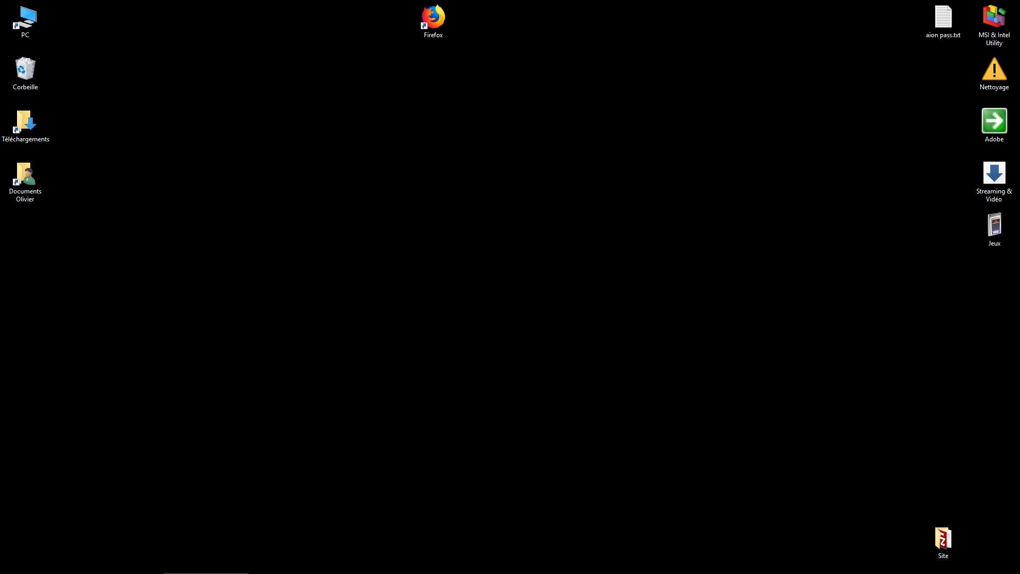
Sign into 000webhost with the saved account e-mail and password, saving the login.
{"action": "left_click_drag", "start_coordinate": [0, 53], "coordinate": [428, 133]}
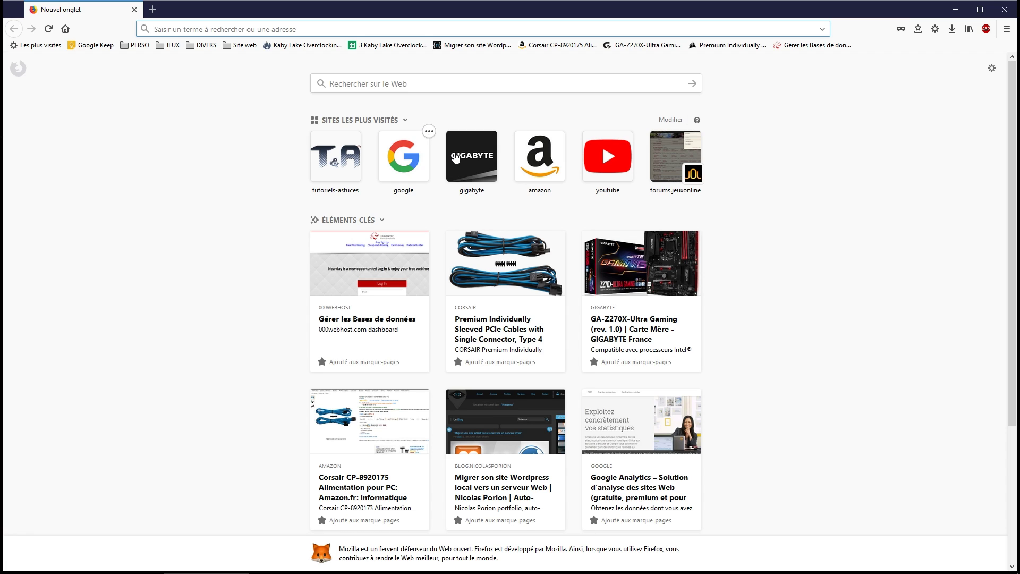
{"action": "left_click", "coordinate": [790, 47]}
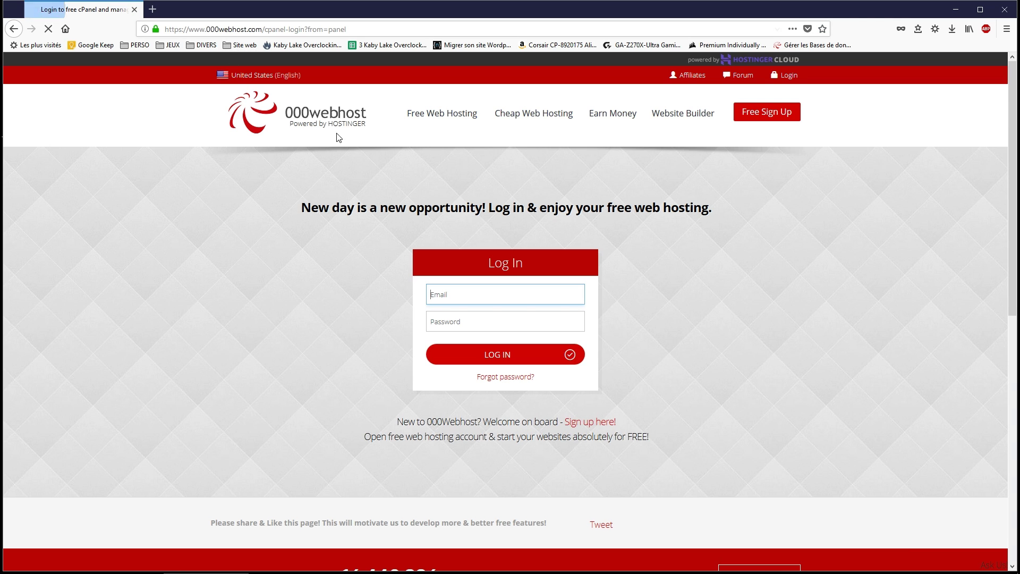
{"action": "left_click", "coordinate": [458, 294]}
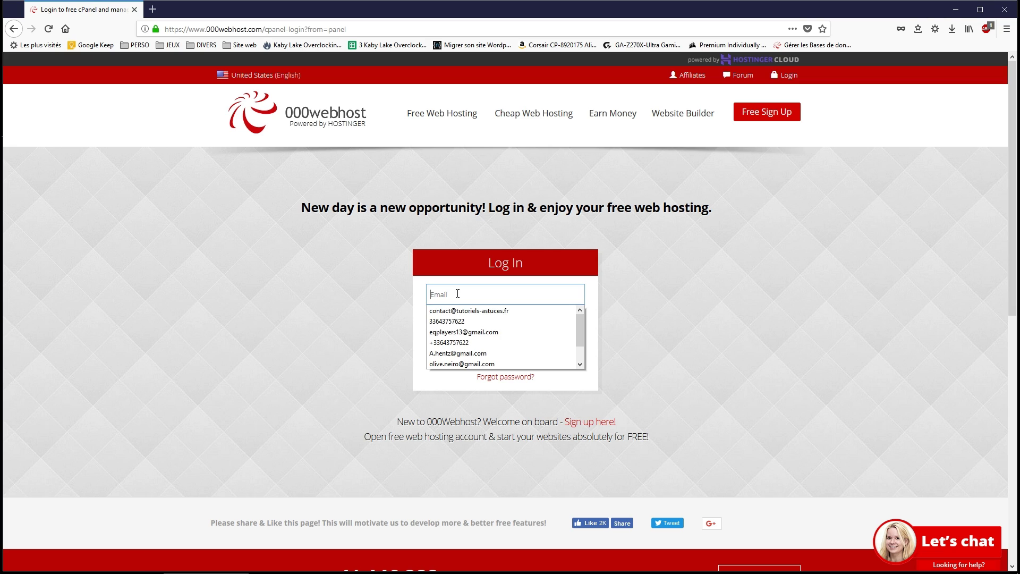
{"action": "left_click", "coordinate": [466, 310]}
{"action": "left_click", "coordinate": [471, 317]}
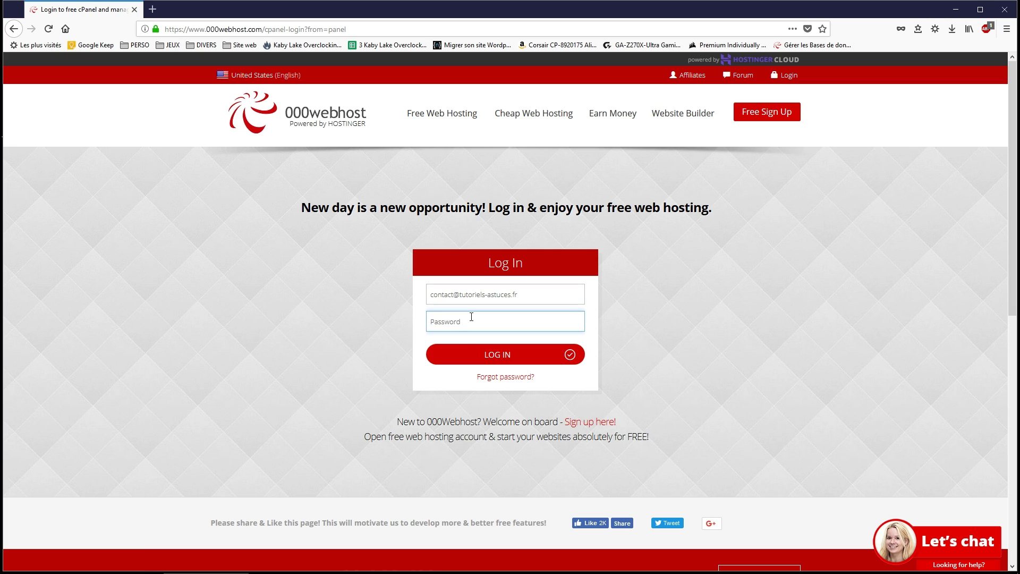
{"action": "type", "text": "•••••••••"}
{"action": "key", "text": "Return"}
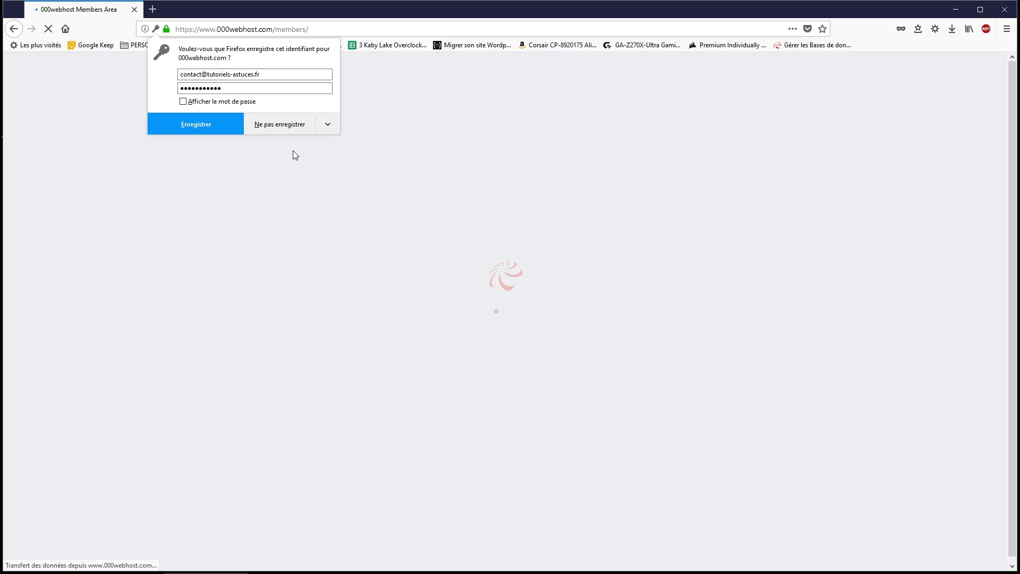
{"action": "left_click", "coordinate": [205, 129]}
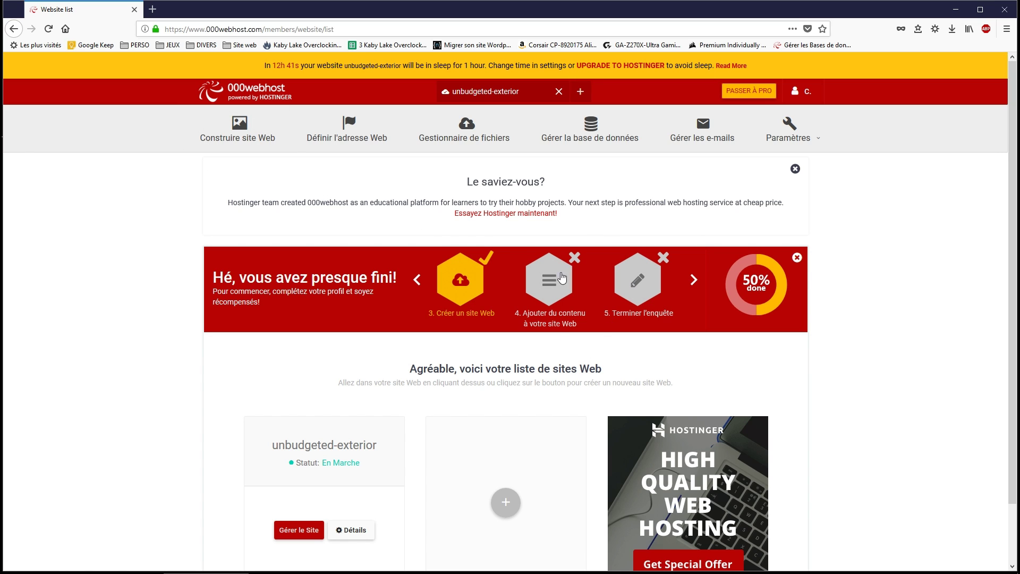
Go to the site's database management page and start a new database.
{"action": "left_click", "coordinate": [597, 139]}
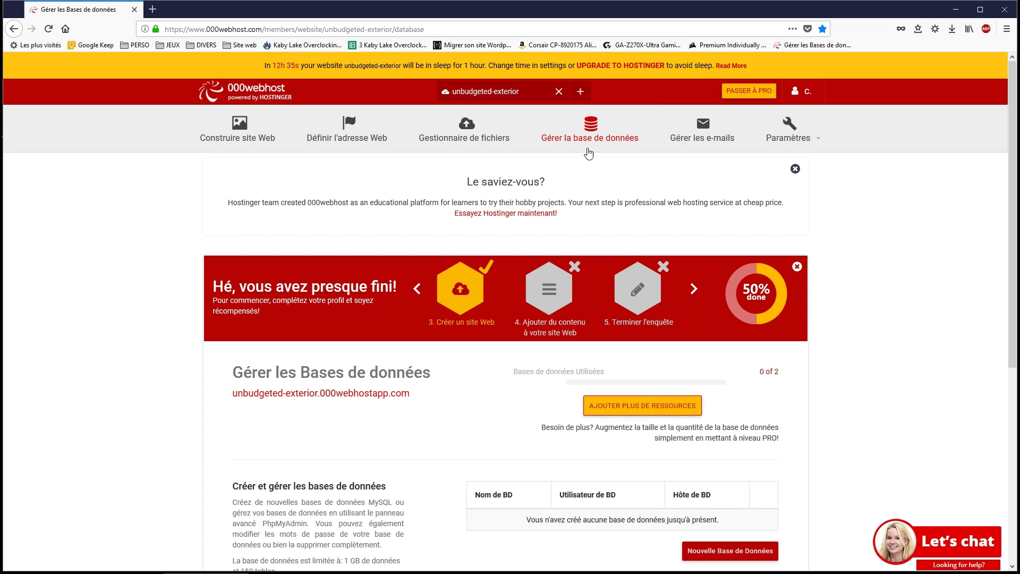
{"action": "scroll", "coordinate": [480, 400], "scroll_direction": "down", "scroll_amount": 2}
{"action": "scroll", "coordinate": [480, 399], "scroll_direction": "down", "scroll_amount": 1}
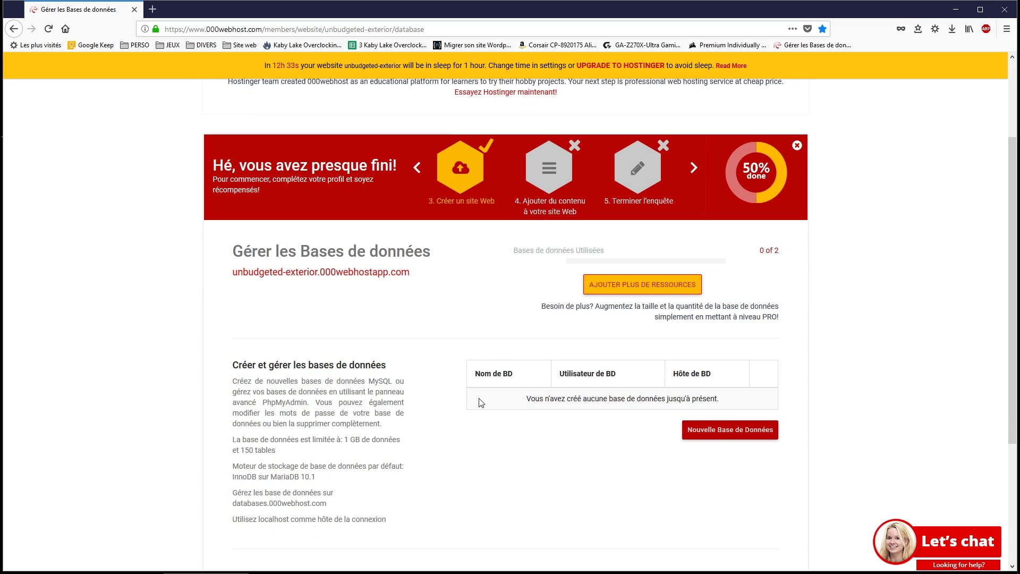
{"action": "left_click", "coordinate": [738, 436]}
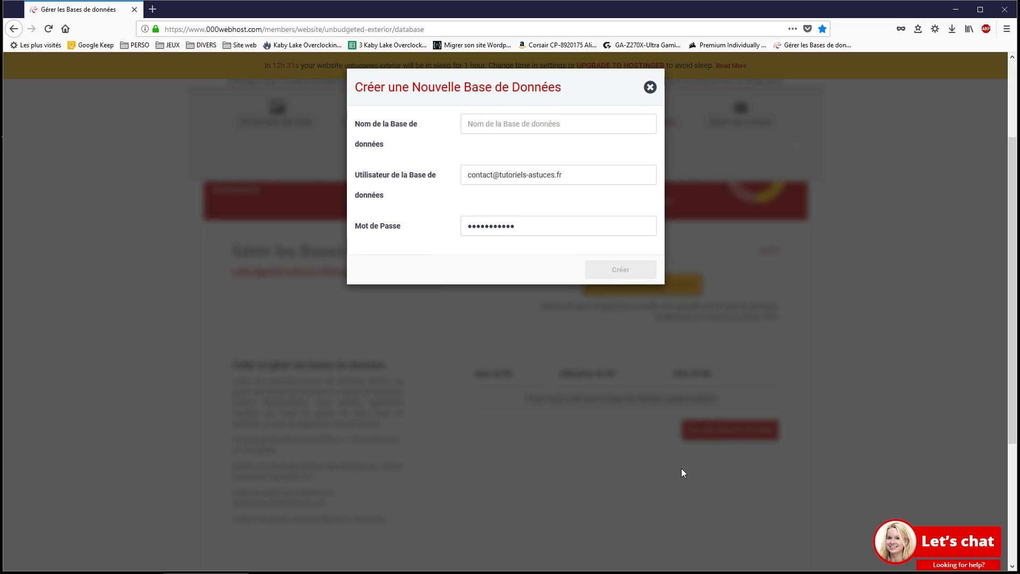
Create database tutoexport with user tuto421 and a password, then minimize Firefox.
{"action": "left_click", "coordinate": [570, 123]}
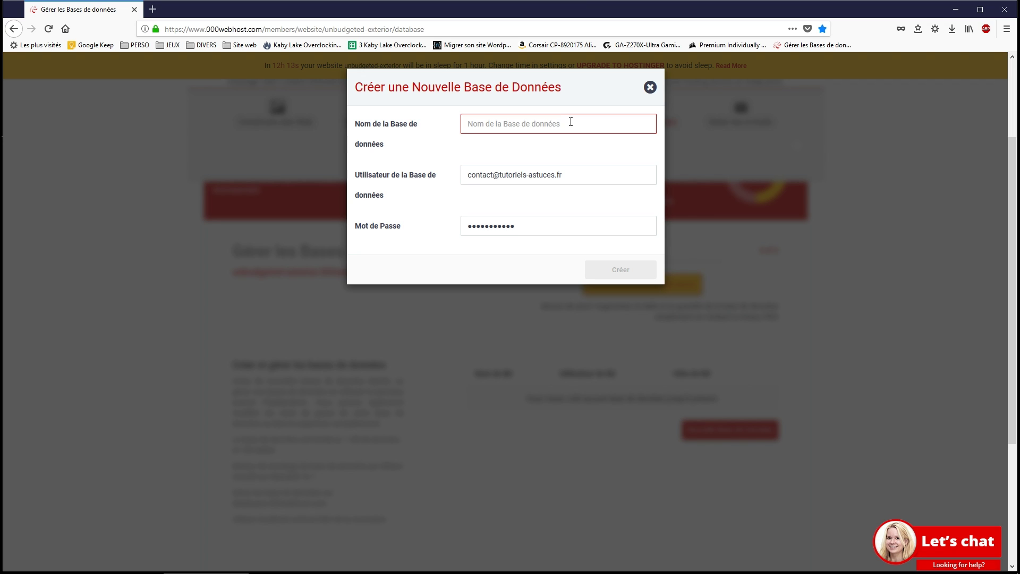
{"action": "type", "text": "tuto"}
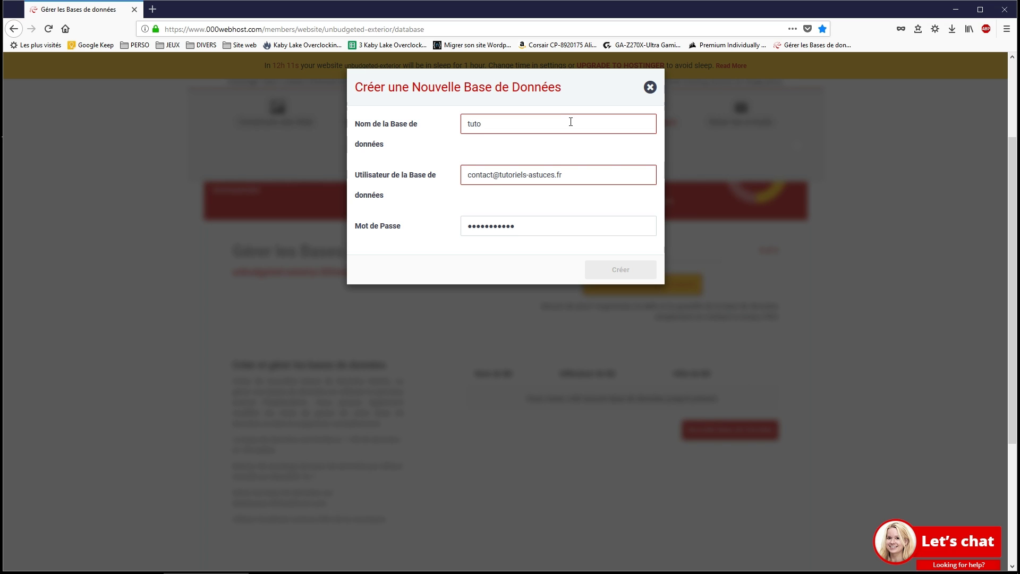
{"action": "type", "text": "export"}
{"action": "left_click", "coordinate": [576, 180]}
{"action": "key", "text": "ctrl+a"}
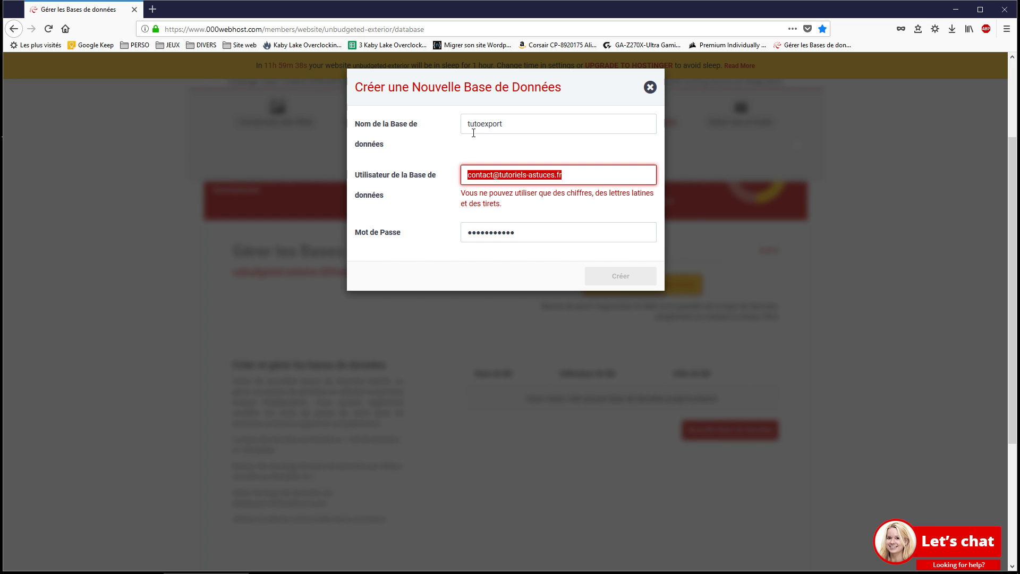
{"action": "type", "text": "tut"}
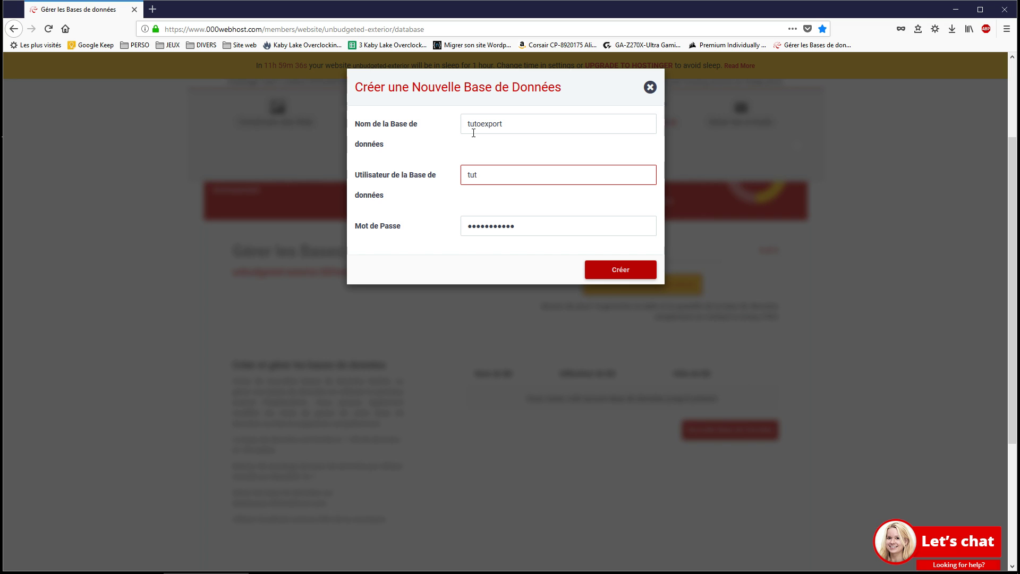
{"action": "type", "text": "o421"}
{"action": "key", "text": "Tab"}
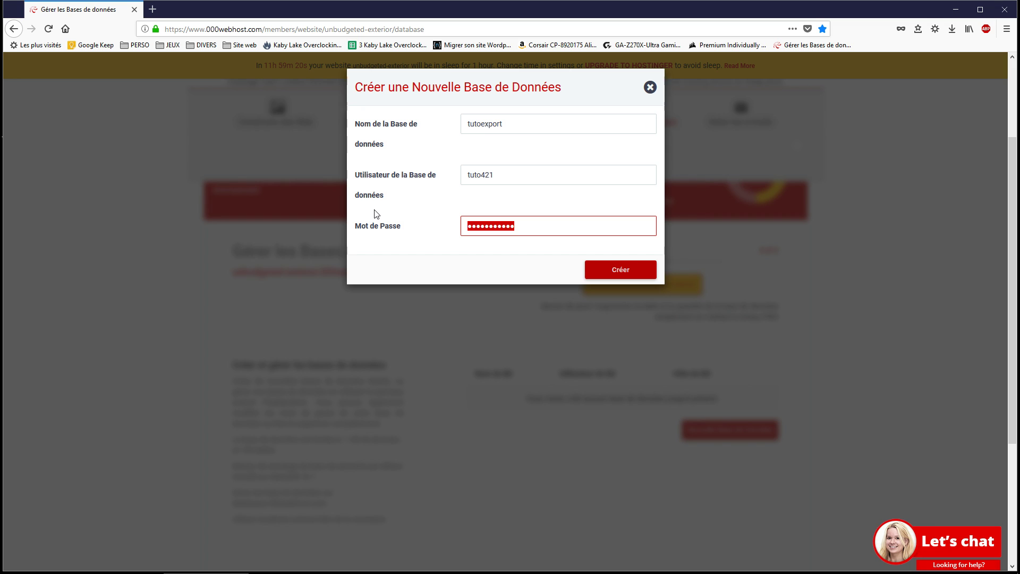
{"action": "type", "text": "•••••"}
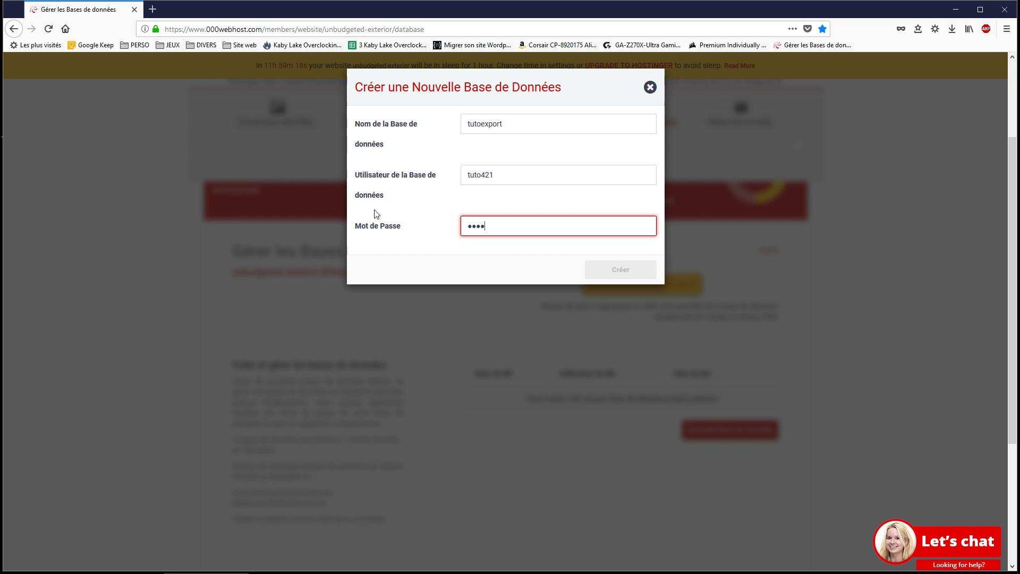
{"action": "left_click", "coordinate": [613, 279]}
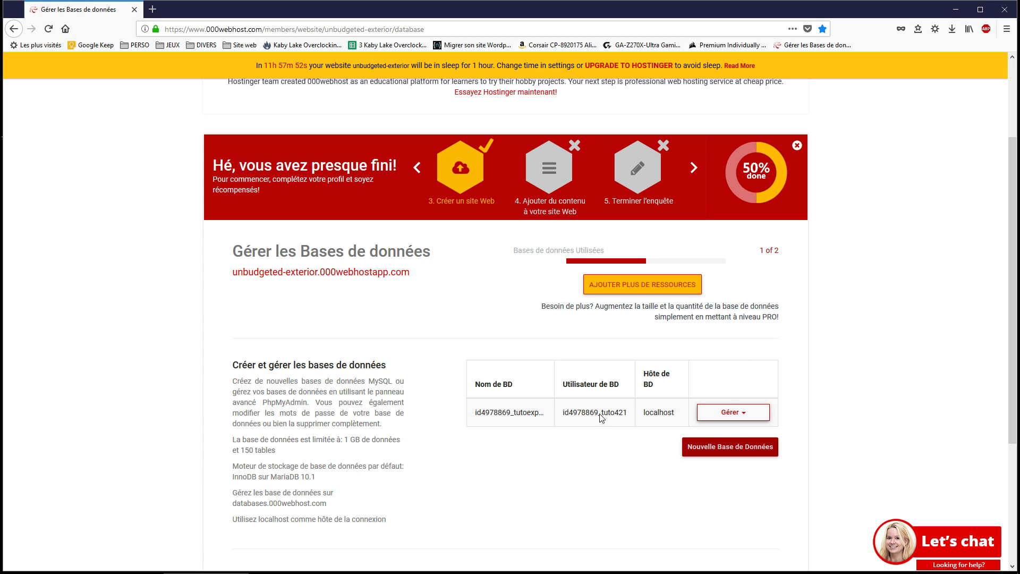
{"action": "left_click", "coordinate": [955, 9]}
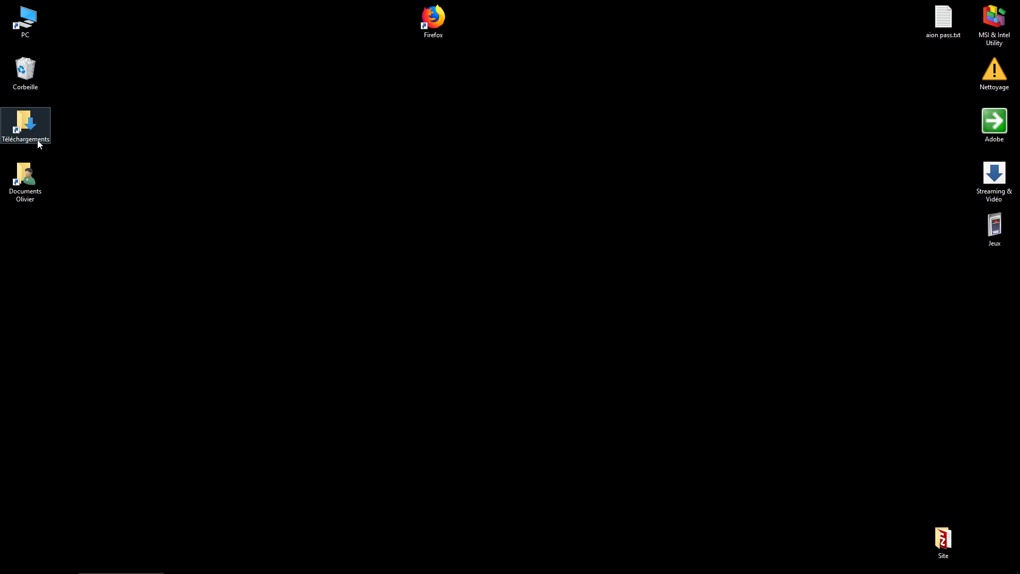
Copy tutoriels_astuces.sql from Downloads onto the desktop.
{"action": "double_click", "coordinate": [27, 115]}
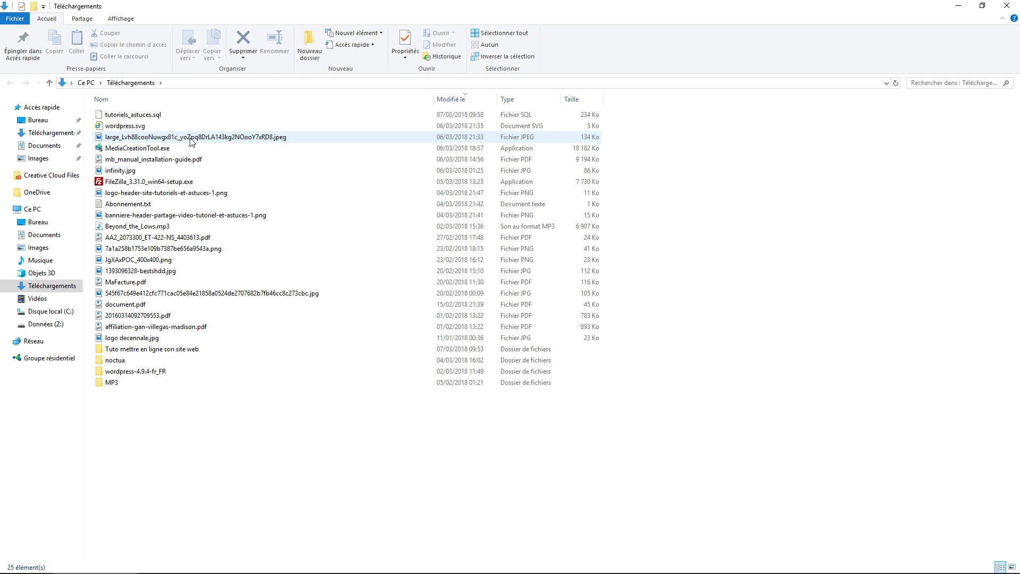
{"action": "left_click", "coordinate": [173, 111]}
{"action": "key", "text": "ctrl+c"}
{"action": "key", "text": "alt+F4"}
{"action": "key", "text": "ctrl+v"}
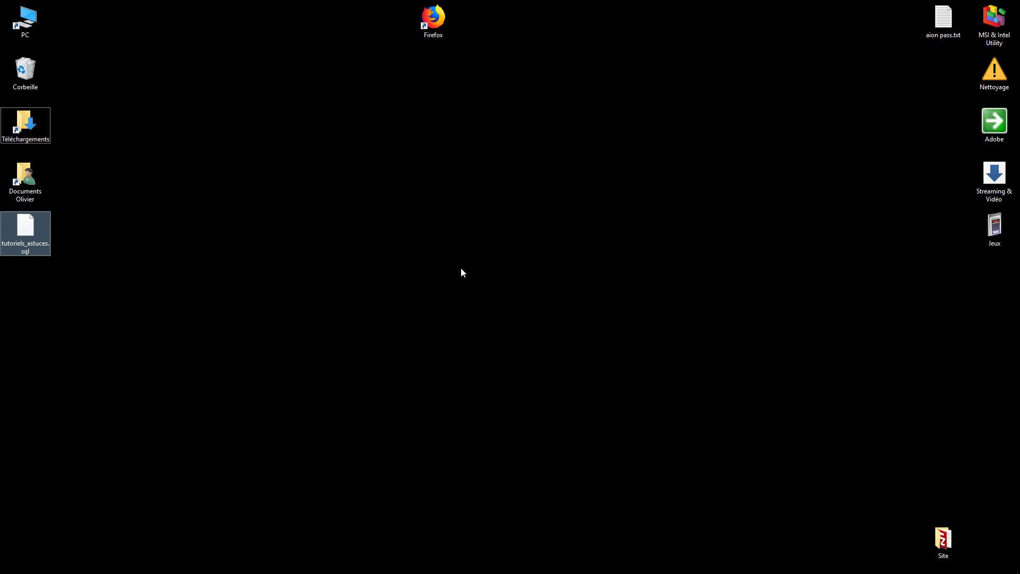
{"action": "left_click_drag", "start_coordinate": [14, 247], "coordinate": [474, 265]}
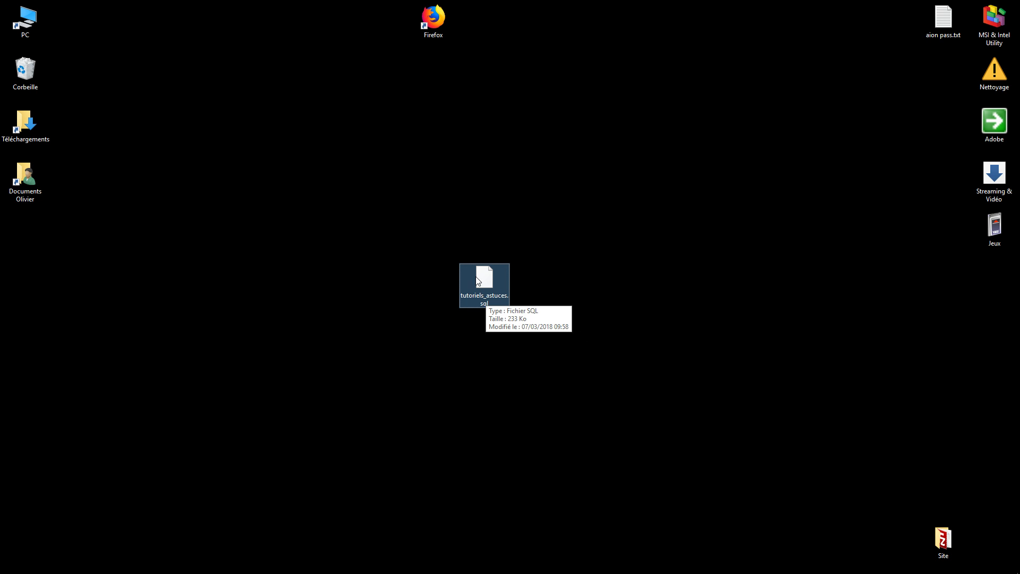
Open tutoriels_astuces.sql in Notepad++, then return to the 000webhost page in Firefox.
{"action": "mouse_move", "coordinate": [221, 571]}
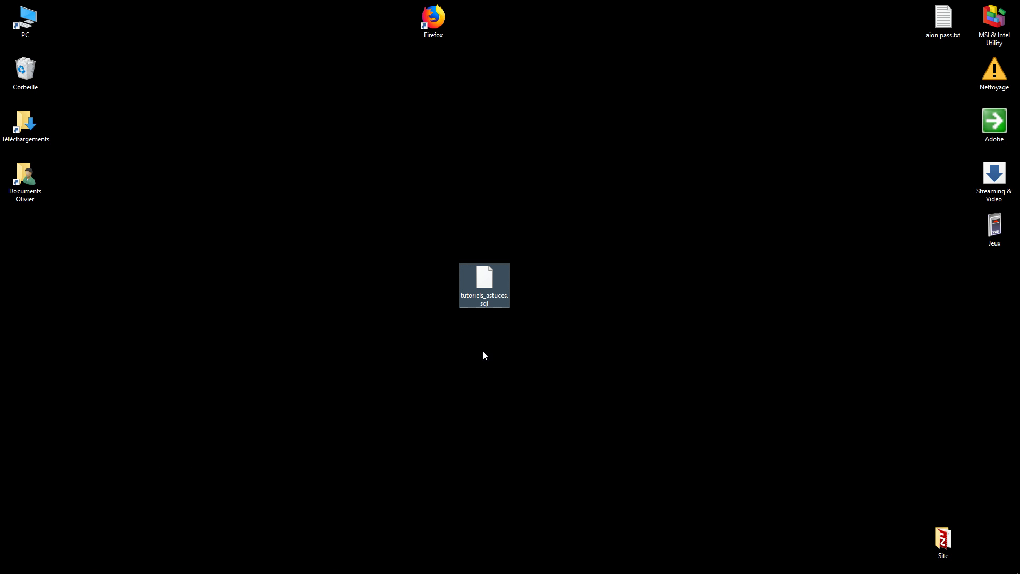
{"action": "right_click", "coordinate": [485, 277]}
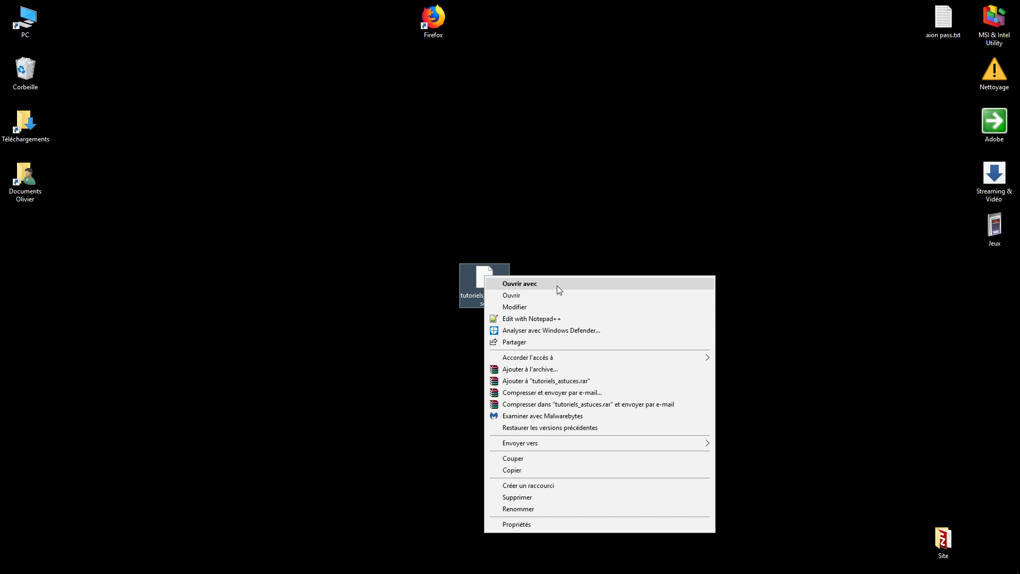
{"action": "left_click", "coordinate": [539, 323]}
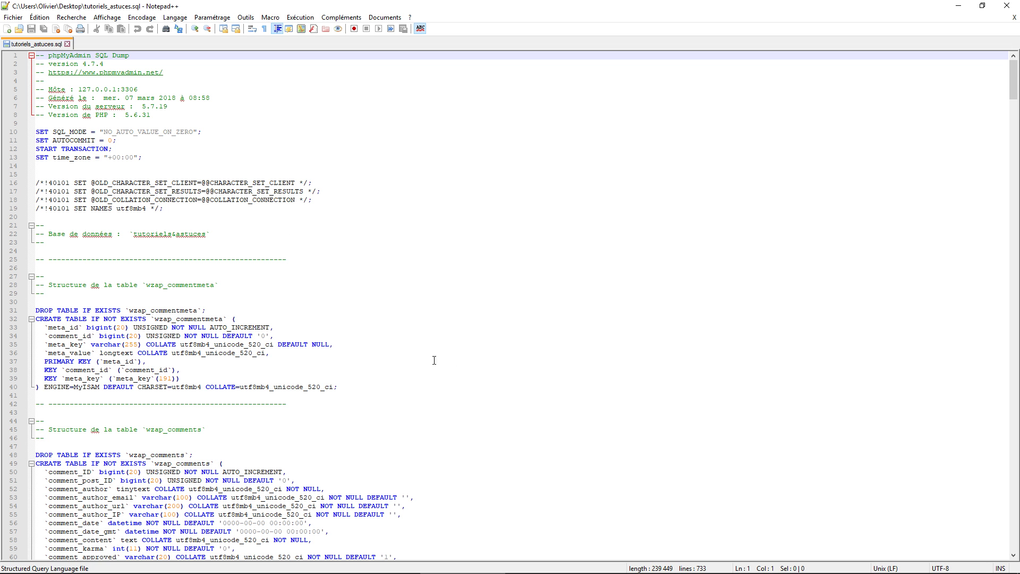
{"action": "left_click", "coordinate": [959, 7]}
{"action": "left_click", "coordinate": [232, 557]}
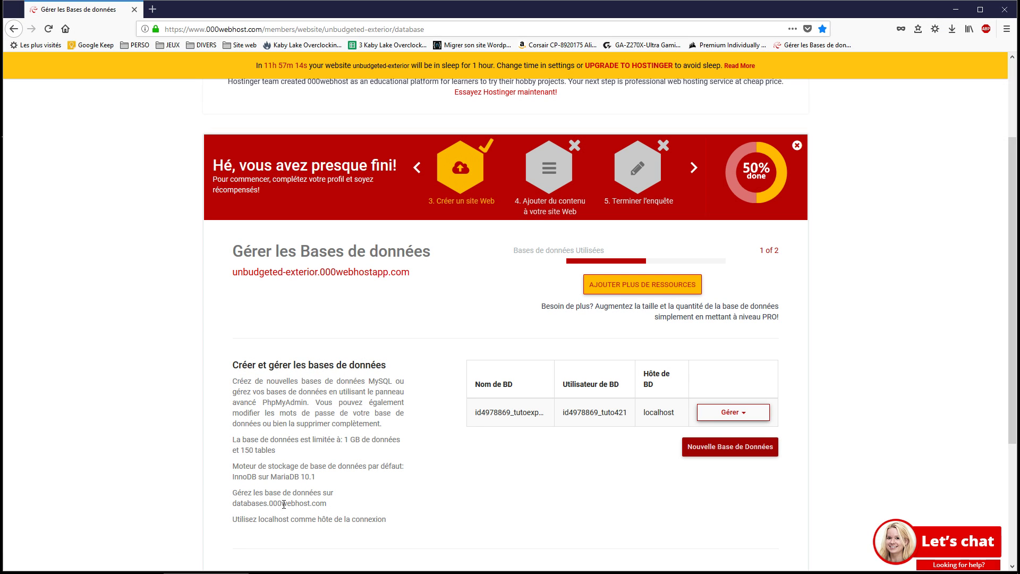
Copy unbudgeted-exterior.000webhostapp.com from the Mes Domaines page and minimize Firefox.
{"action": "scroll", "coordinate": [283, 503], "scroll_direction": "up", "scroll_amount": 3}
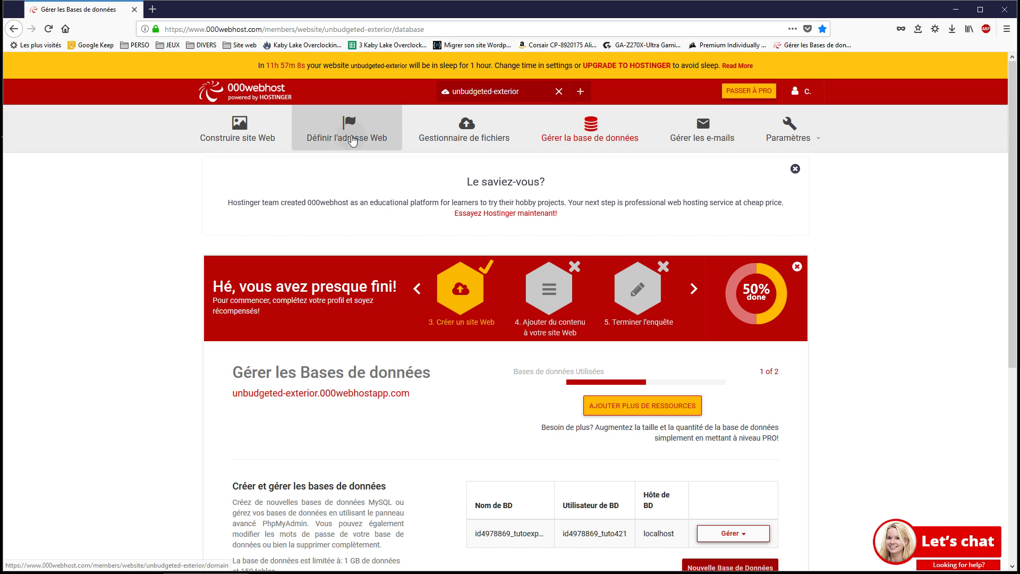
{"action": "left_click", "coordinate": [351, 137]}
{"action": "left_click", "coordinate": [510, 299]}
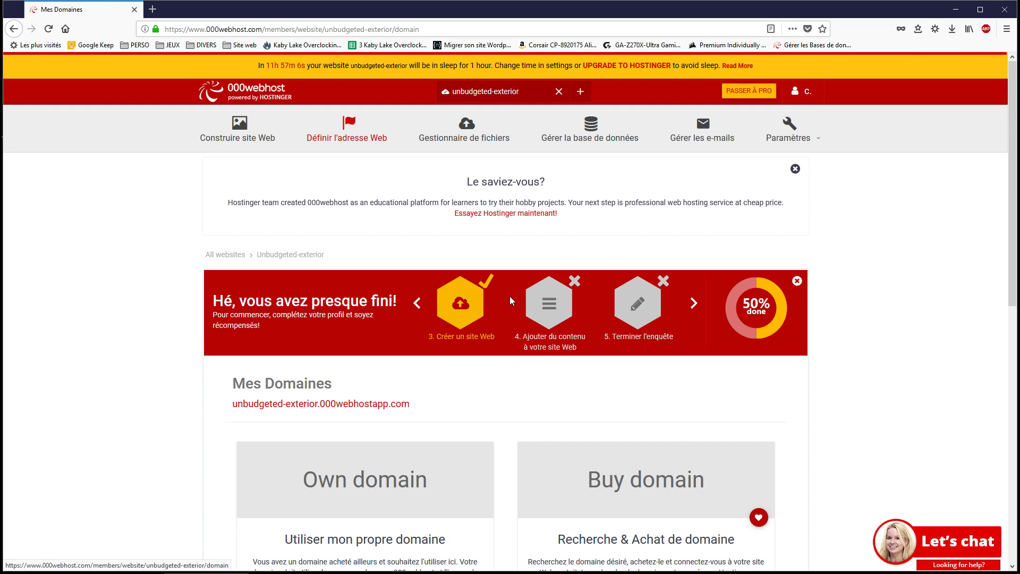
{"action": "left_click_drag", "start_coordinate": [412, 405], "coordinate": [227, 422]}
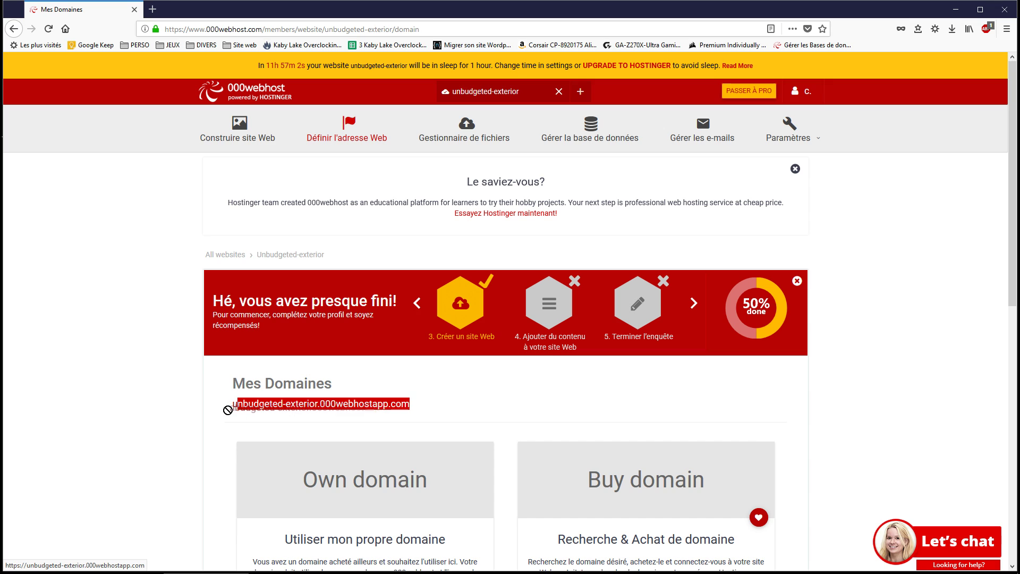
{"action": "left_click", "coordinate": [430, 416]}
{"action": "left_click_drag", "start_coordinate": [413, 406], "coordinate": [232, 413]}
{"action": "key", "text": "ctrl+c"}
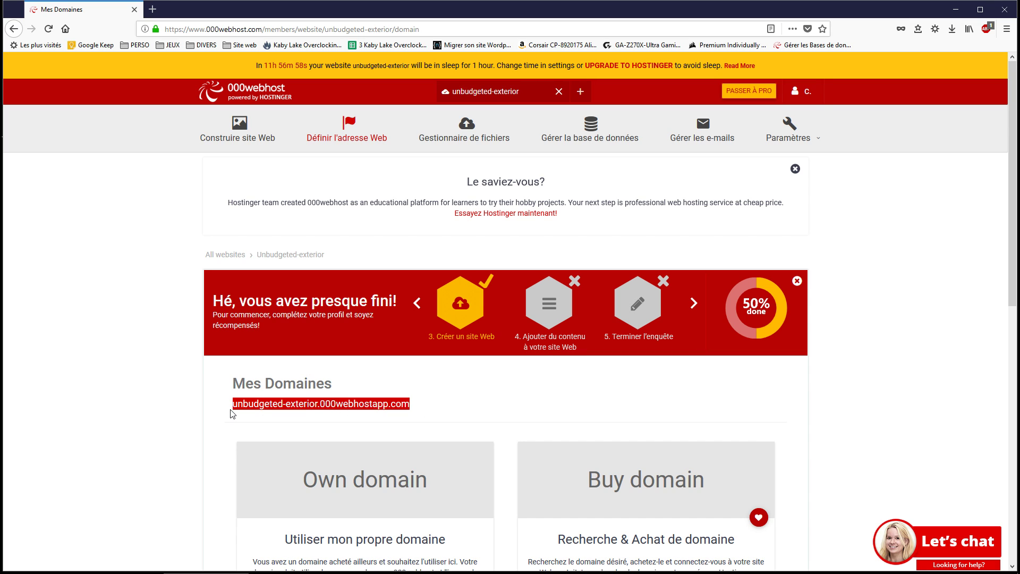
{"action": "left_click", "coordinate": [955, 9]}
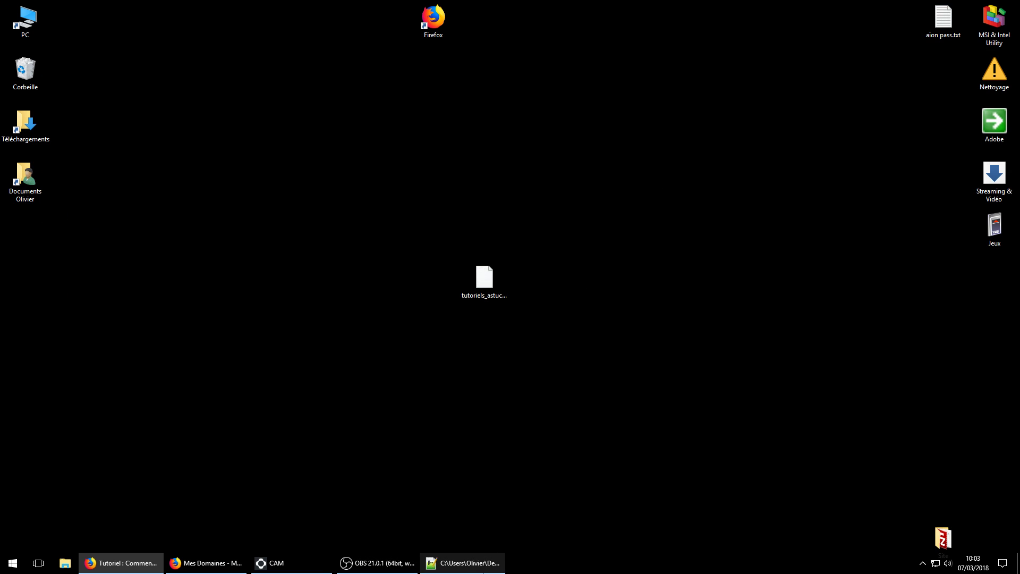
Replace all localhost occurrences with unbudgeted-exterior.000webhostapp.com in tutoriels_astuces.sql.
{"action": "left_click", "coordinate": [461, 565]}
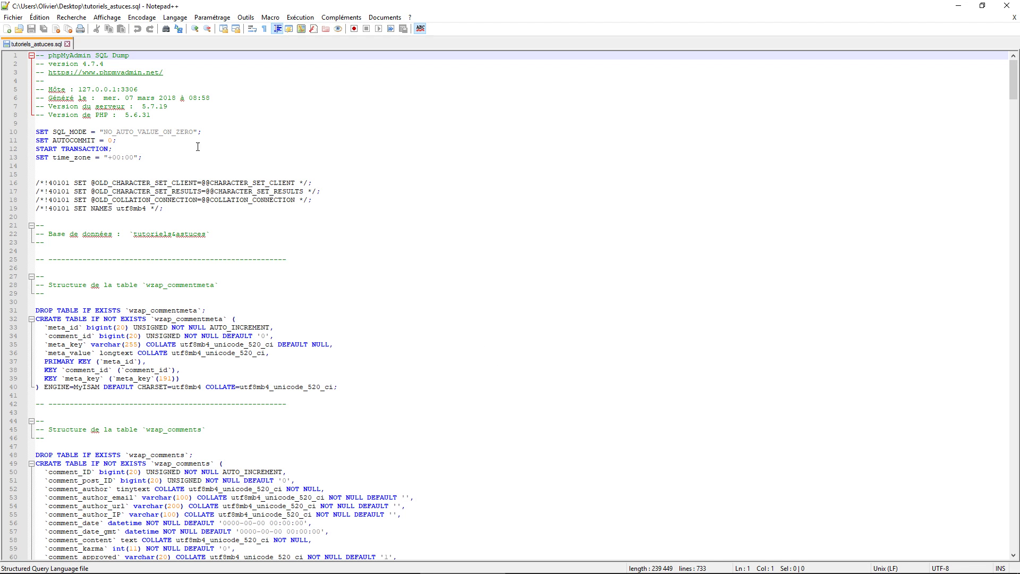
{"action": "left_click", "coordinate": [63, 20]}
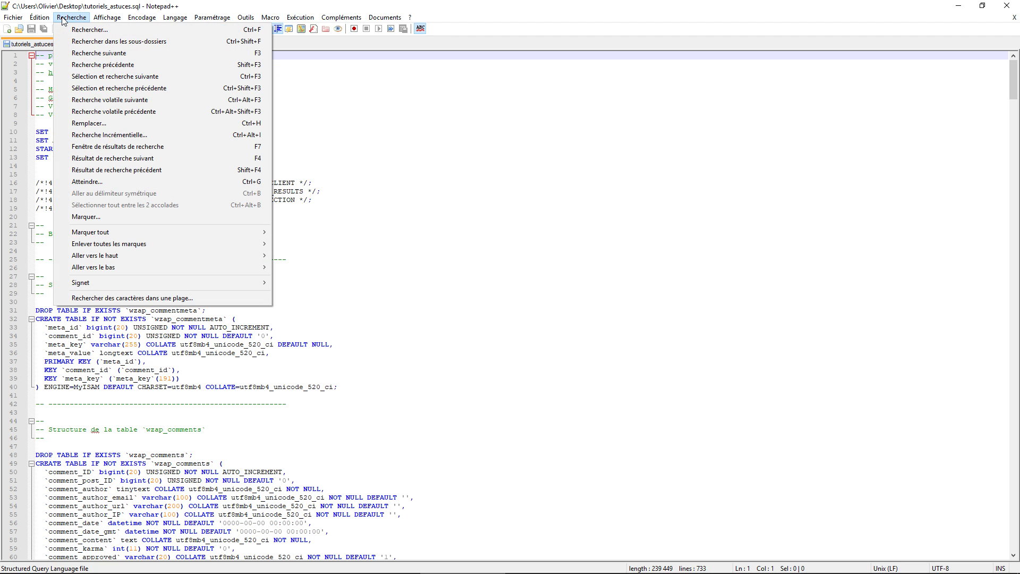
{"action": "left_click", "coordinate": [86, 30]}
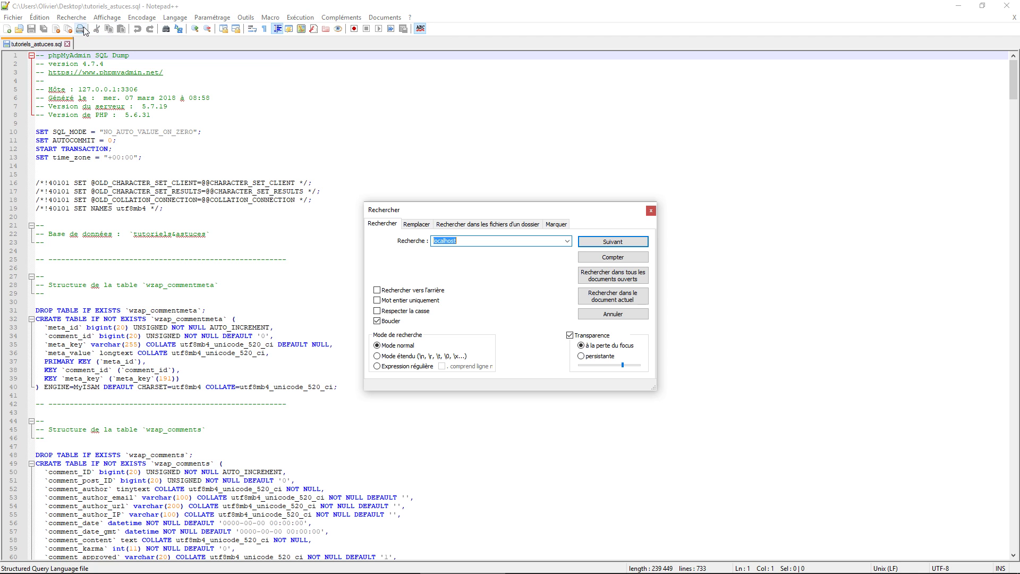
{"action": "left_click", "coordinate": [410, 228]}
{"action": "left_click", "coordinate": [468, 240]}
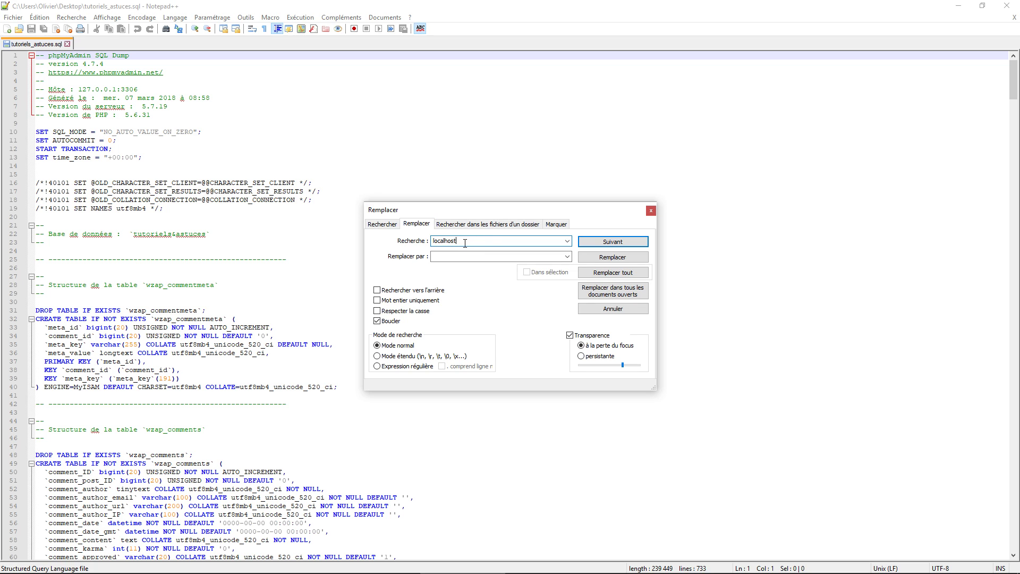
{"action": "left_click", "coordinate": [445, 257]}
{"action": "key", "text": "ctrl+v"}
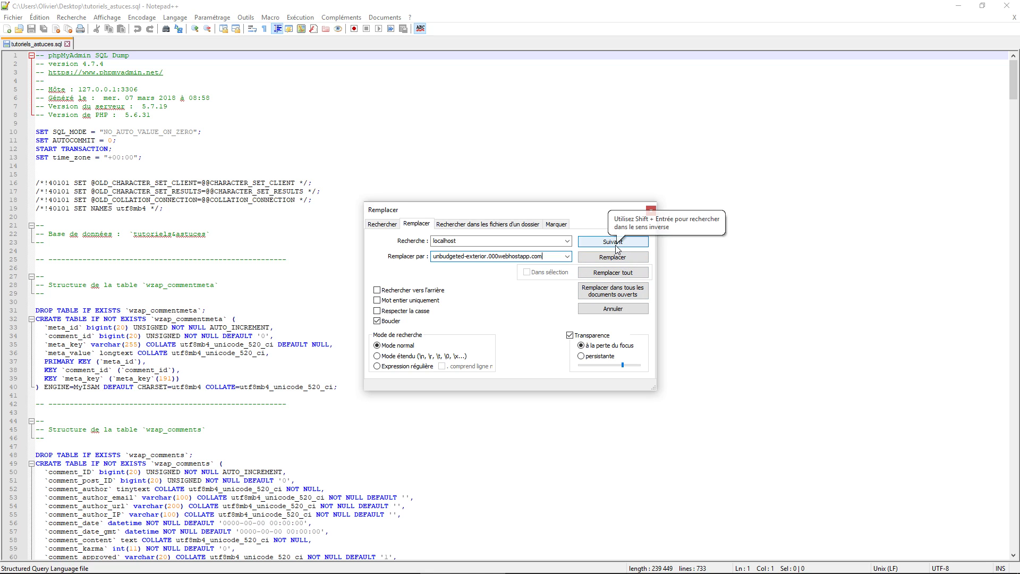
{"action": "left_click", "coordinate": [606, 276]}
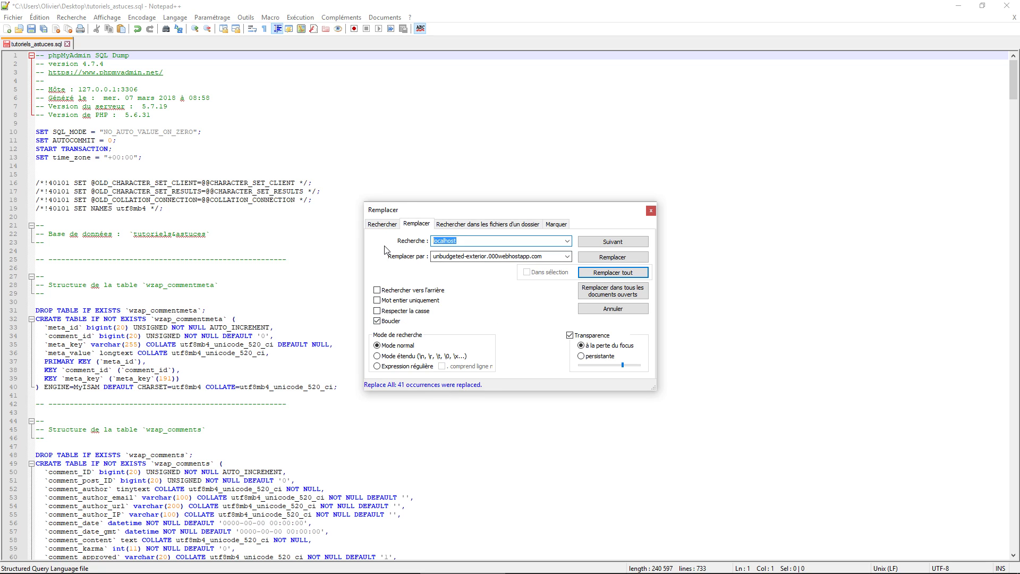
Verify no localhost remains by stepping through occurrences of the new domain.
{"action": "left_click", "coordinate": [382, 224]}
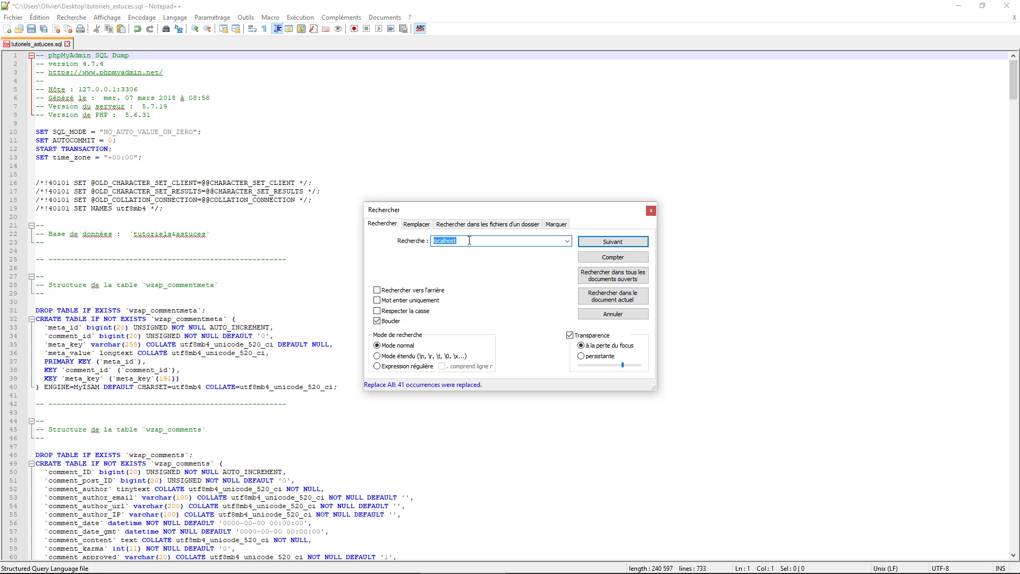
{"action": "left_click", "coordinate": [619, 244]}
{"action": "key", "text": "ctrl+v"}
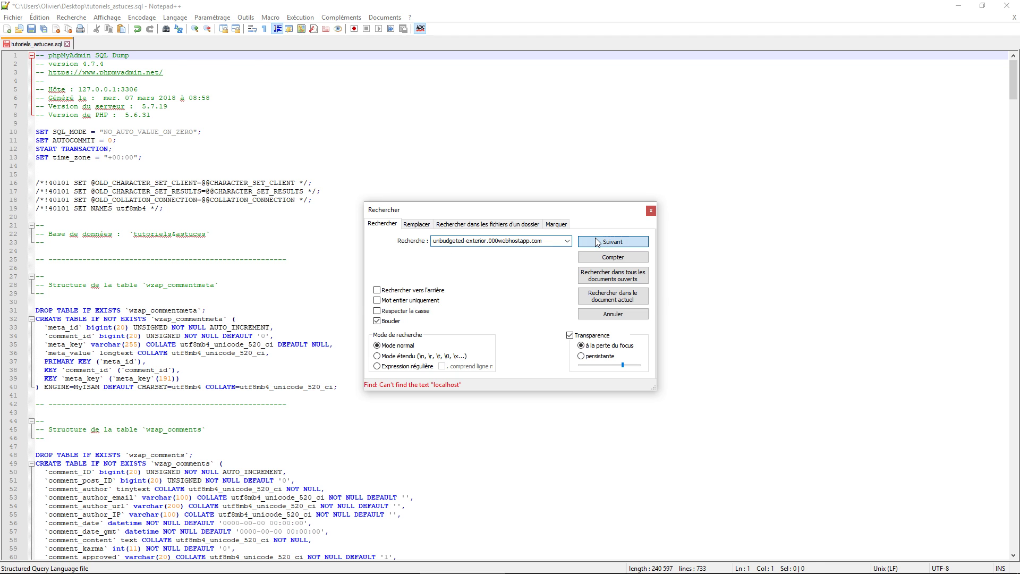
{"action": "left_click", "coordinate": [597, 242]}
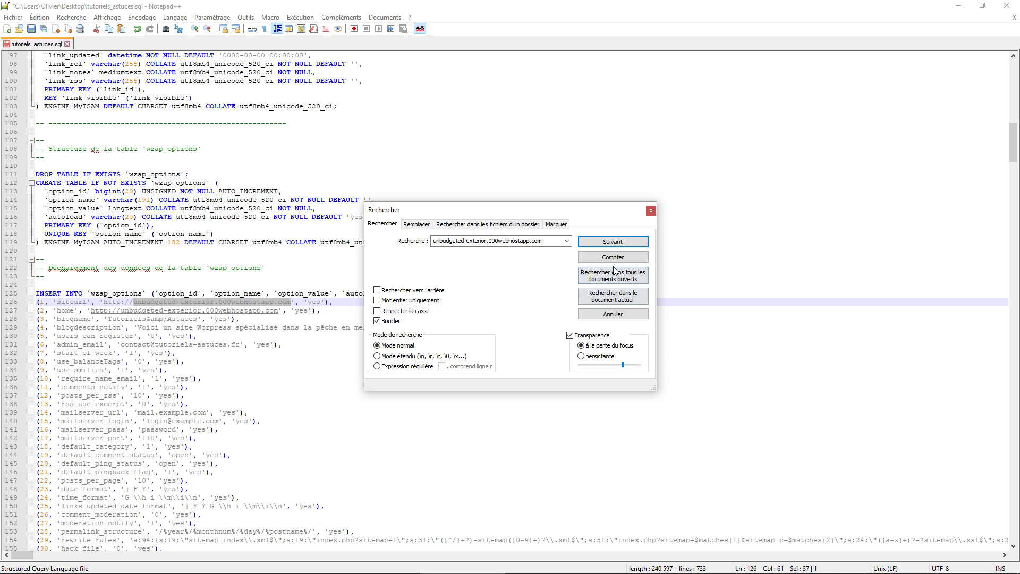
{"action": "left_click", "coordinate": [624, 243]}
{"action": "left_click", "coordinate": [624, 242]}
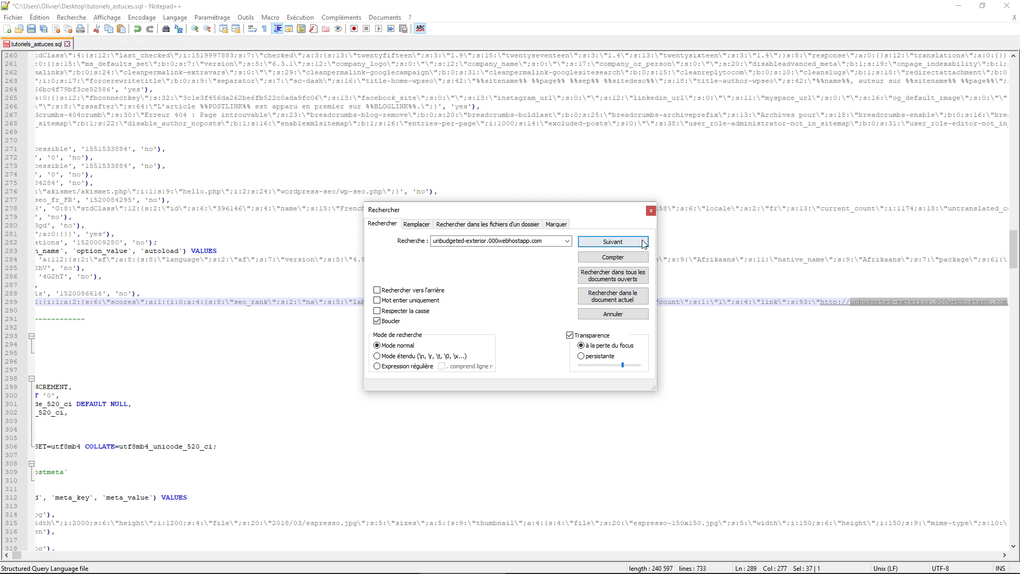
{"action": "left_click", "coordinate": [640, 244]}
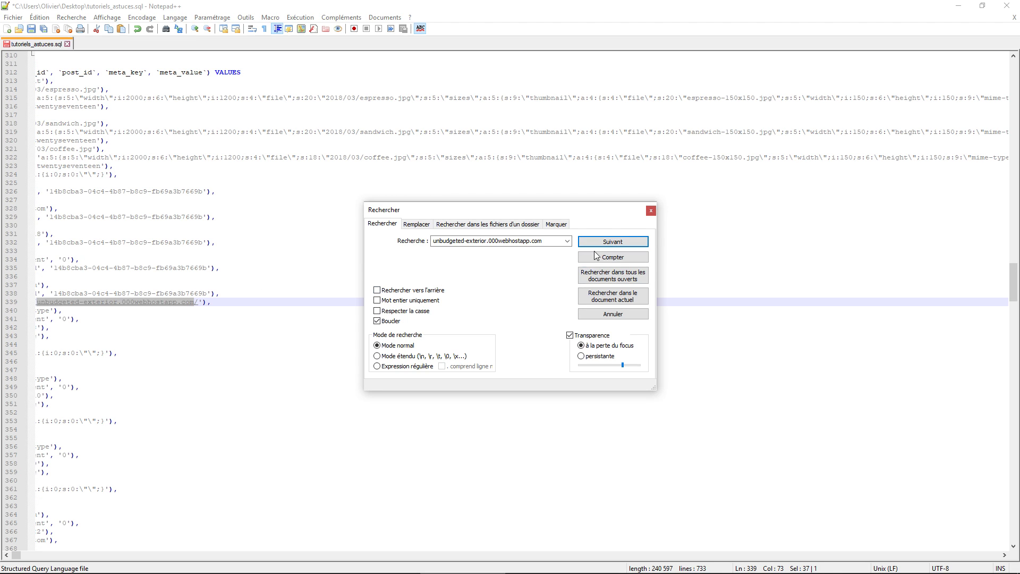
{"action": "left_click", "coordinate": [610, 241]}
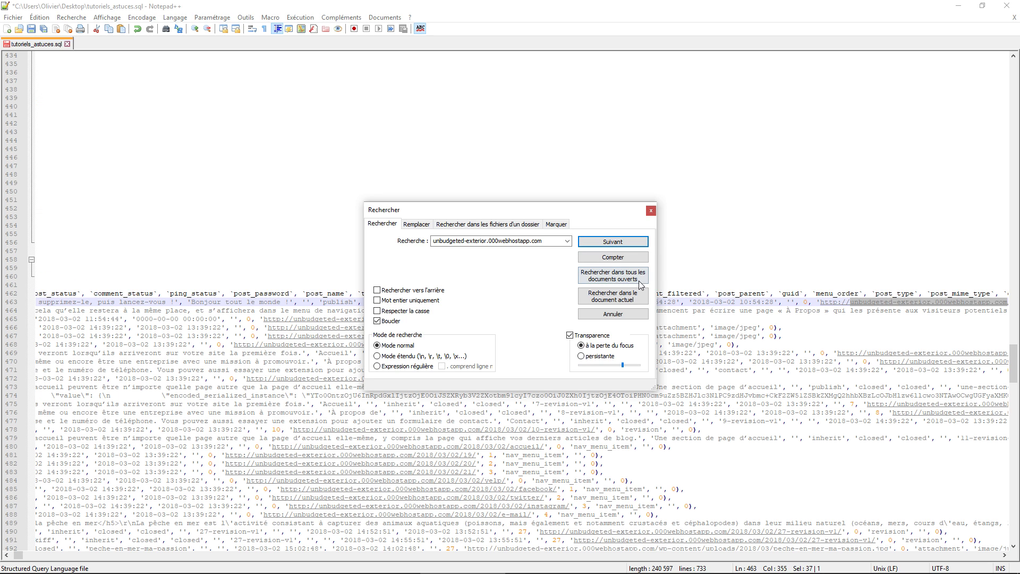
{"action": "left_click", "coordinate": [650, 211]}
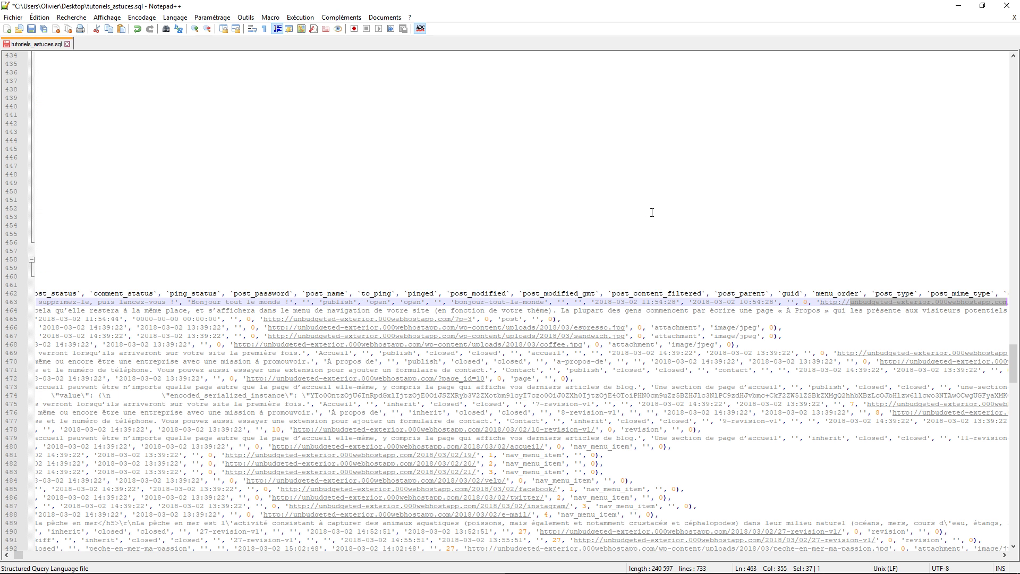
Save tutoriels_astuces.sql and close Notepad++.
{"action": "left_click", "coordinate": [14, 18]}
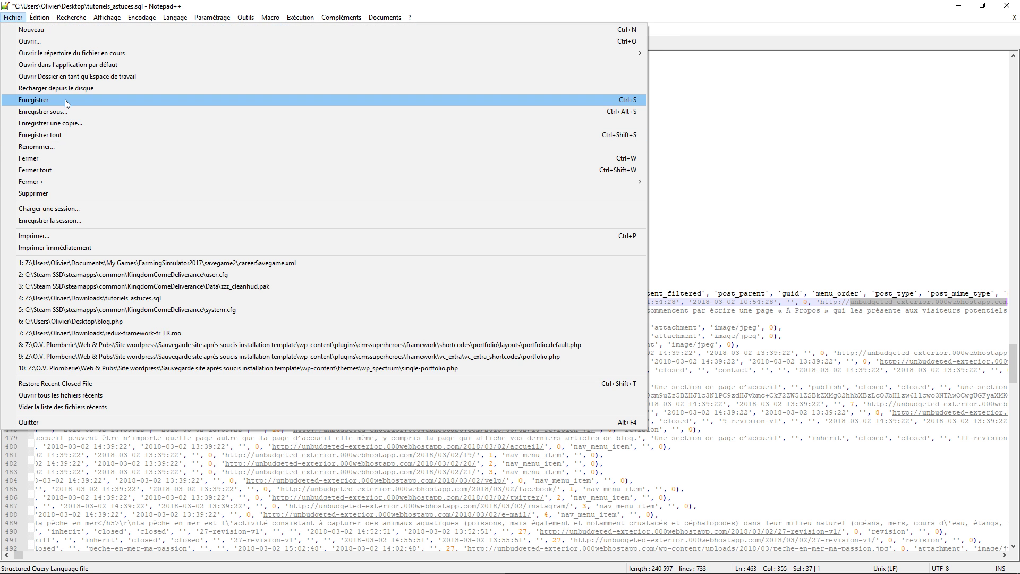
{"action": "left_click", "coordinate": [63, 100]}
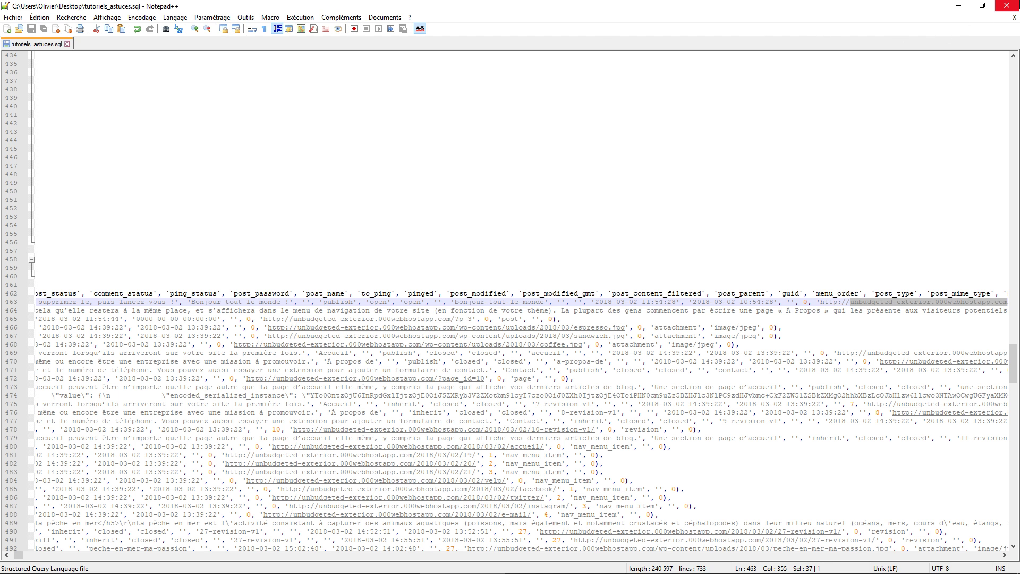
{"action": "left_click", "coordinate": [1007, 6]}
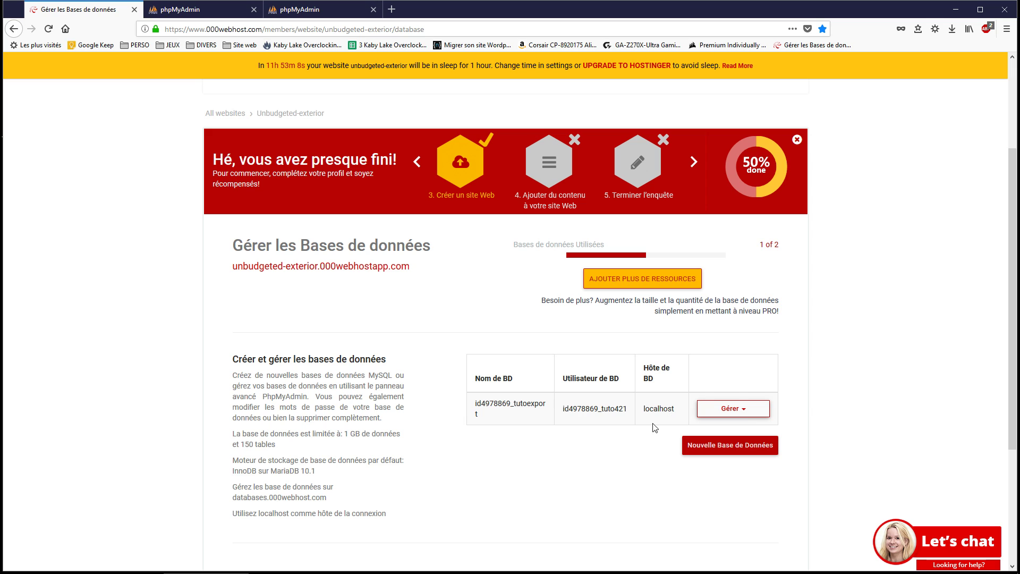
Open the hosted tutoexport database in phpMyAdmin and close the leftover old phpMyAdmin tabs.
{"action": "left_click", "coordinate": [745, 418]}
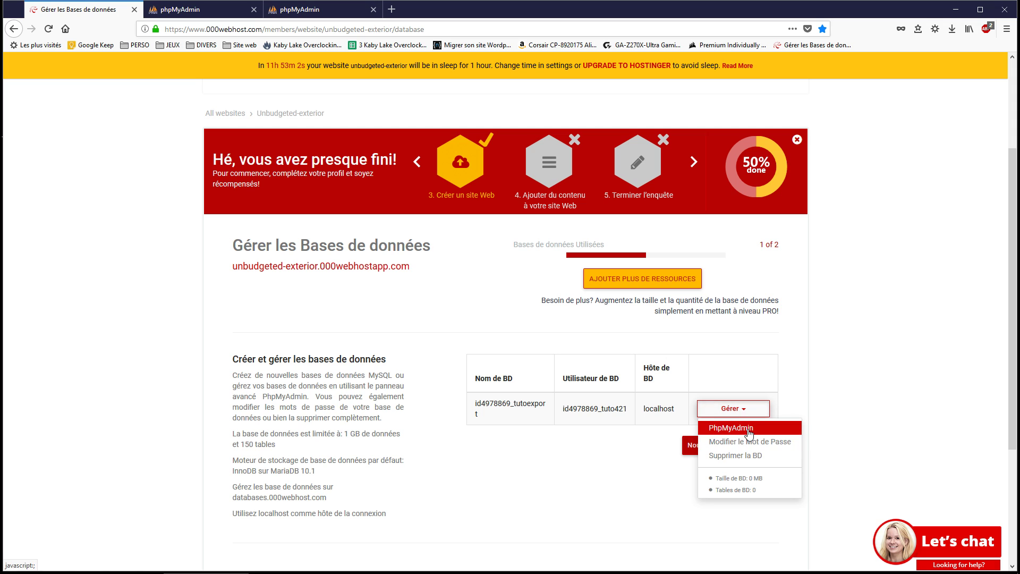
{"action": "left_click", "coordinate": [730, 428]}
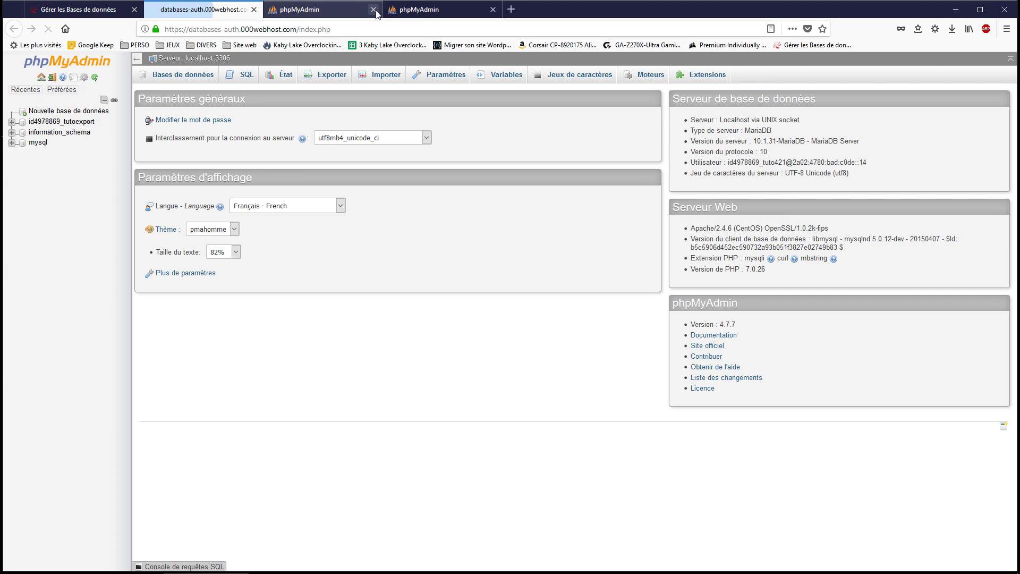
{"action": "left_click", "coordinate": [374, 9]}
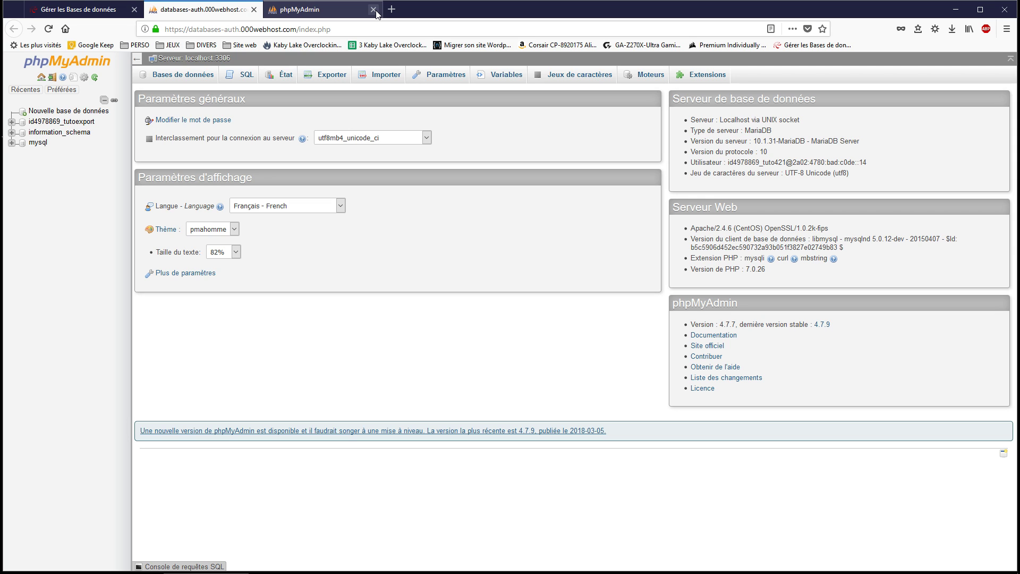
{"action": "left_click", "coordinate": [373, 10]}
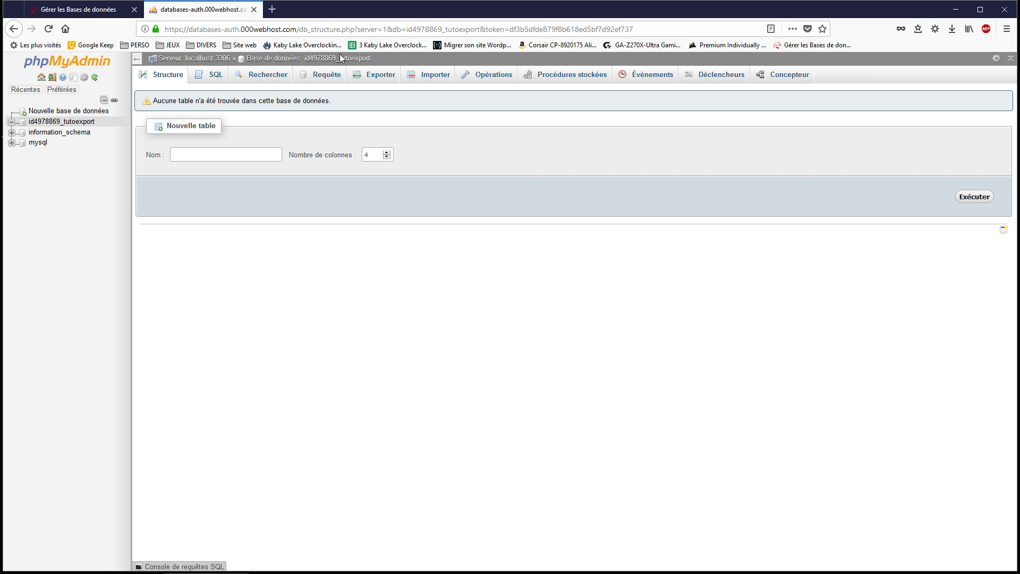
Import tutoriels_astuces.sql from the Desktop into tutoexport and view its 14 wzap_ tables.
{"action": "left_click", "coordinate": [451, 80]}
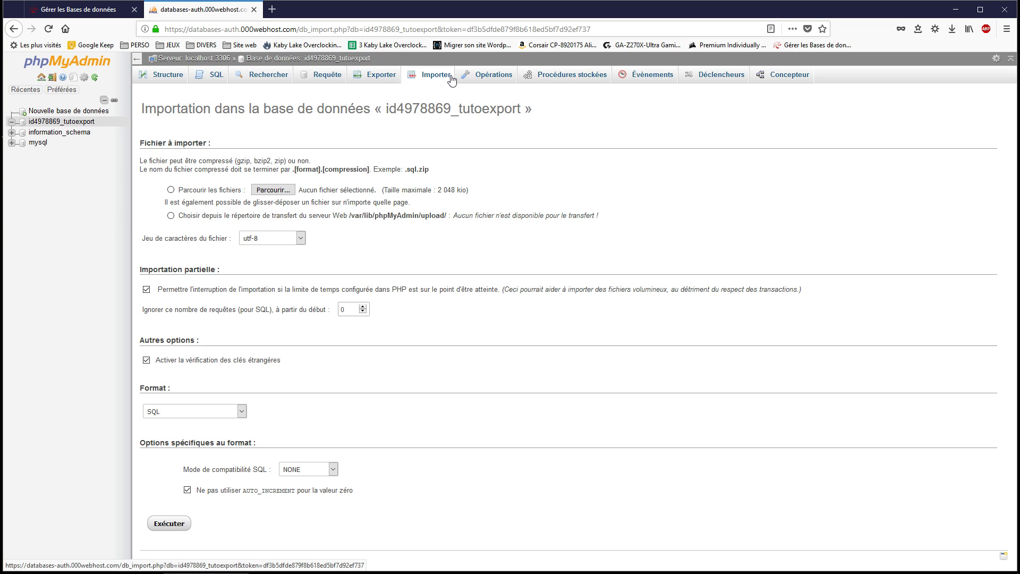
{"action": "left_click", "coordinate": [171, 190]}
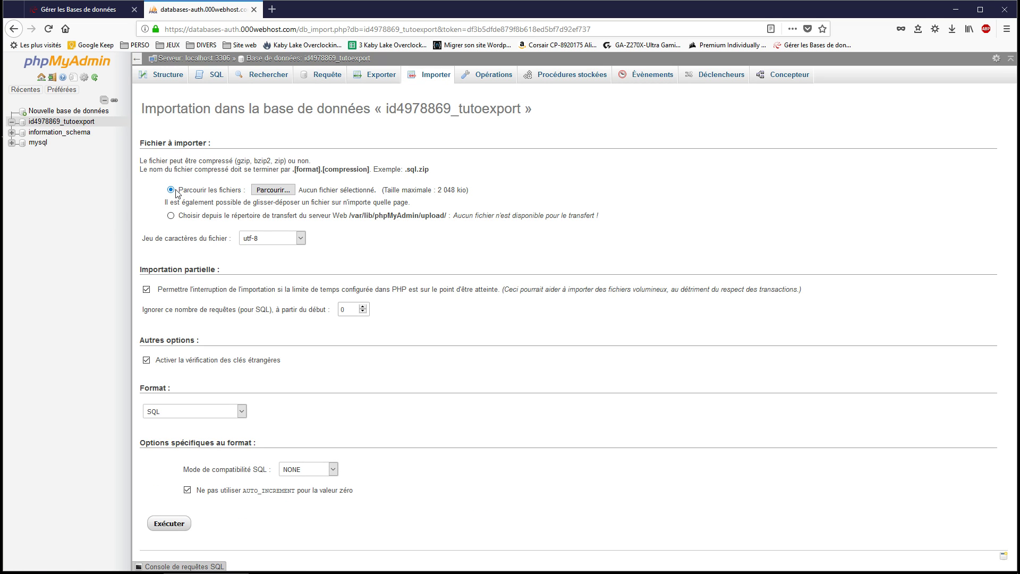
{"action": "left_click", "coordinate": [270, 194]}
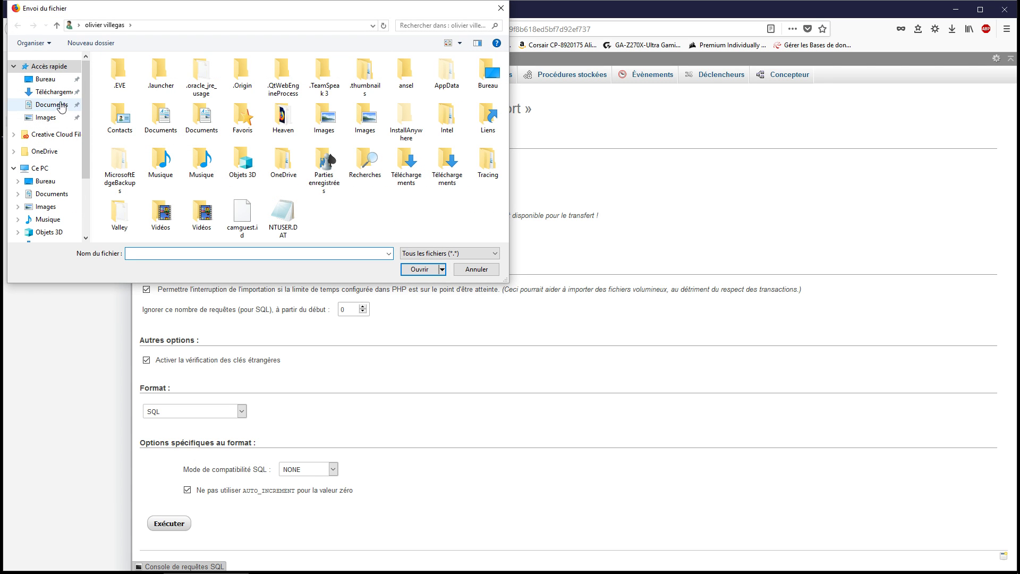
{"action": "left_click", "coordinate": [46, 80]}
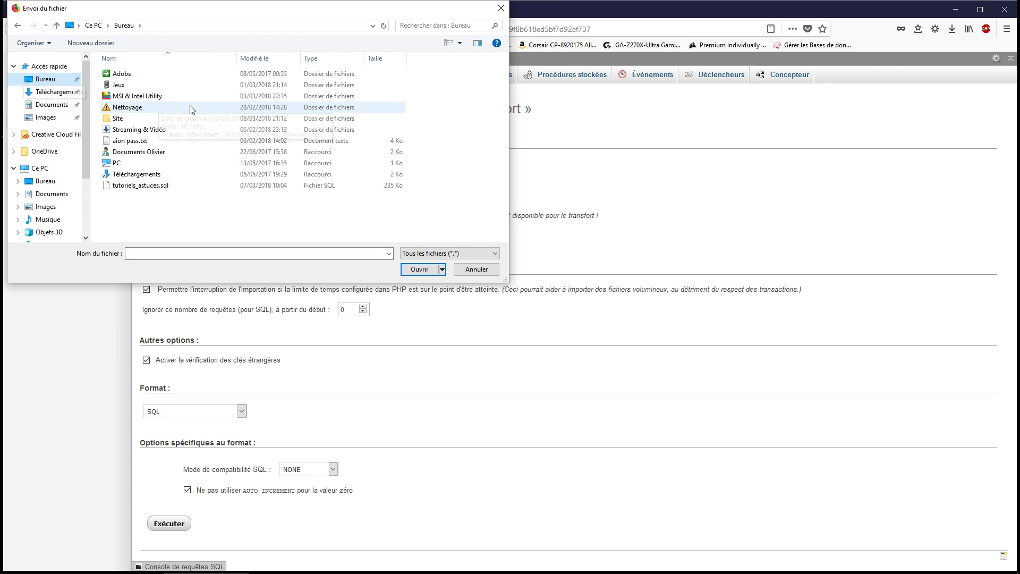
{"action": "double_click", "coordinate": [179, 185]}
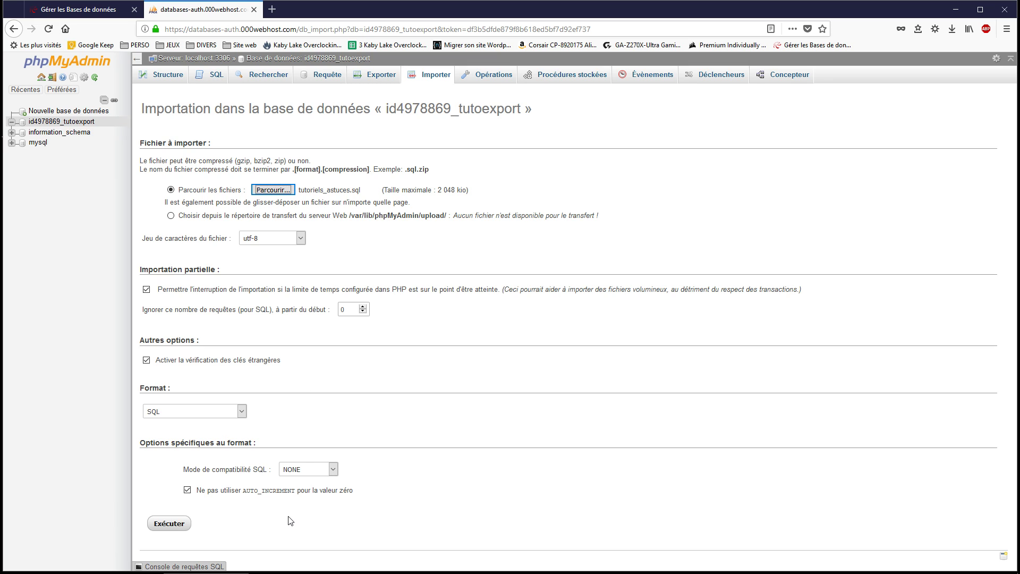
{"action": "left_click", "coordinate": [171, 527]}
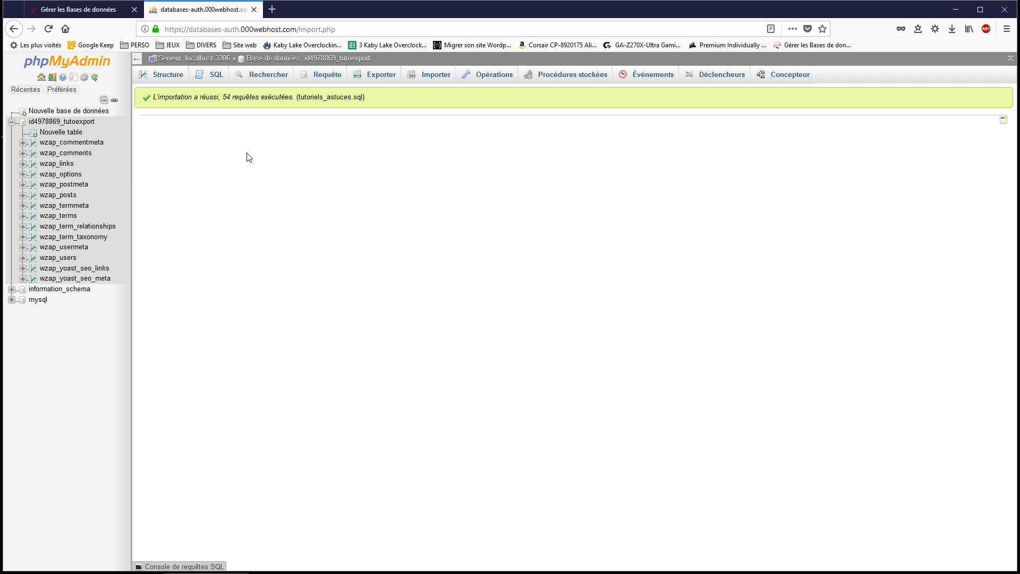
{"action": "left_click", "coordinate": [77, 122]}
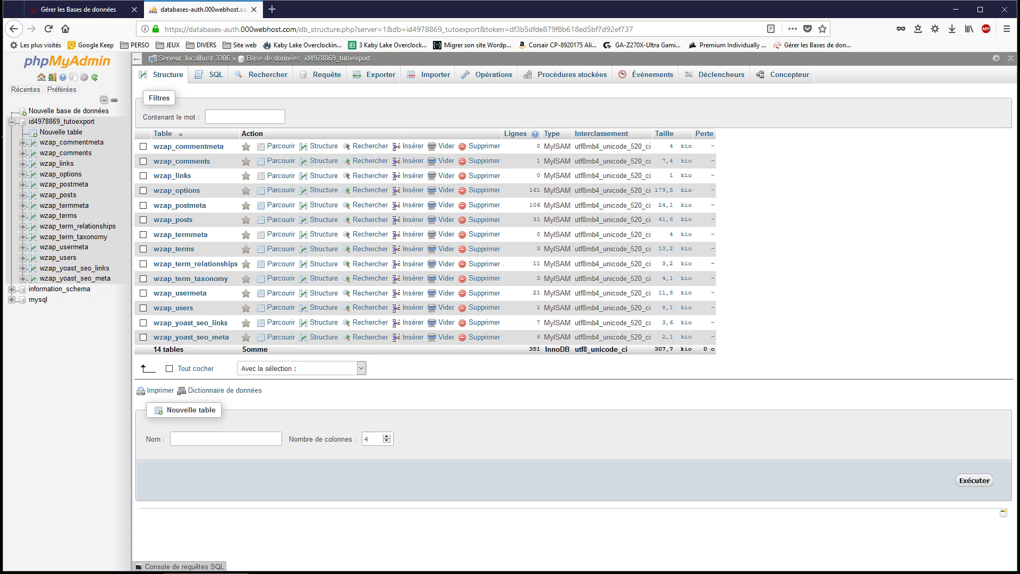
Close phpMyAdmin and select the FTP details: host files.000webhost.com, port 21, username, password.
{"action": "left_click", "coordinate": [254, 10]}
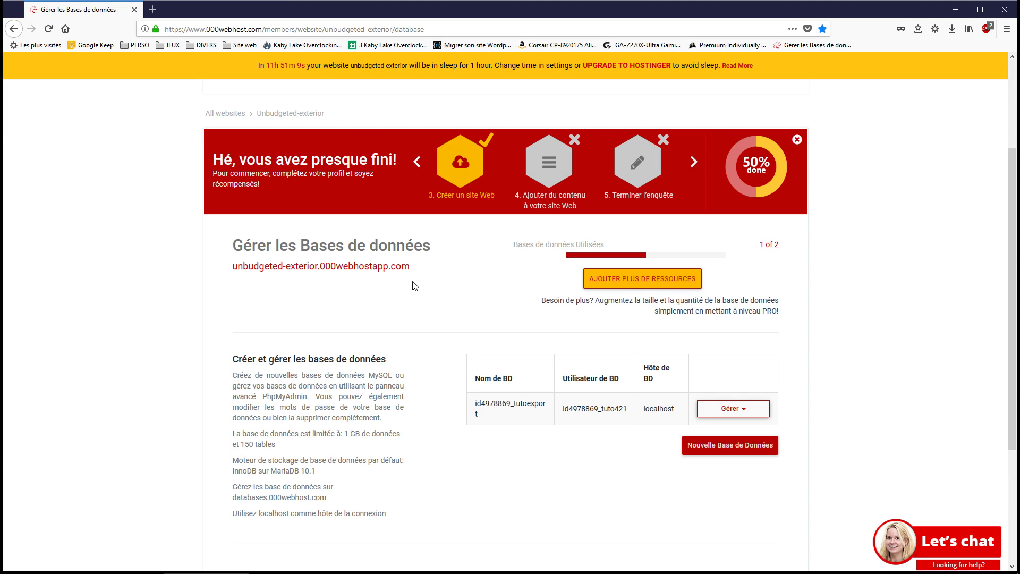
{"action": "scroll", "coordinate": [416, 334], "scroll_direction": "up", "scroll_amount": 5}
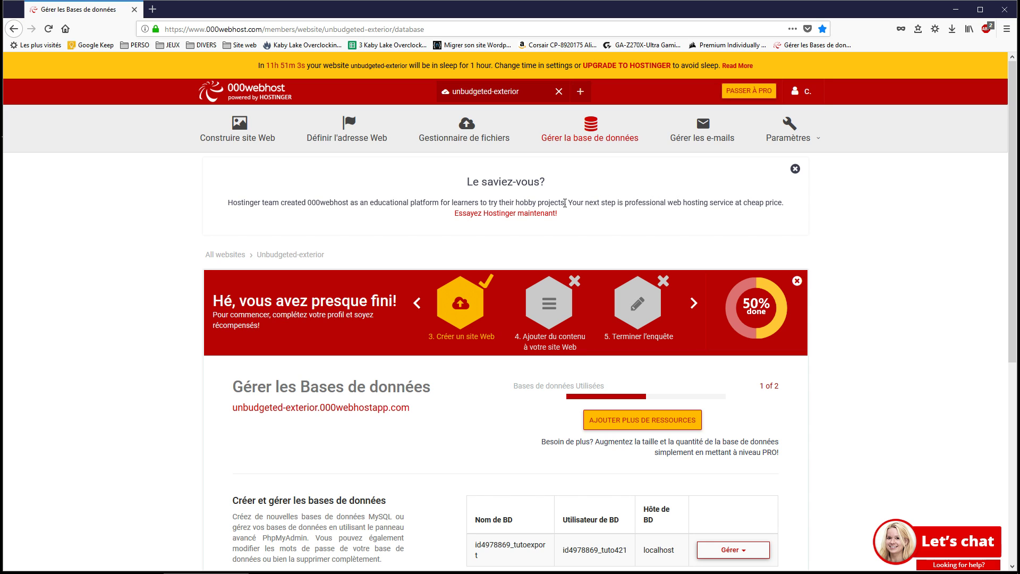
{"action": "scroll", "coordinate": [565, 202], "scroll_direction": "down", "scroll_amount": 3}
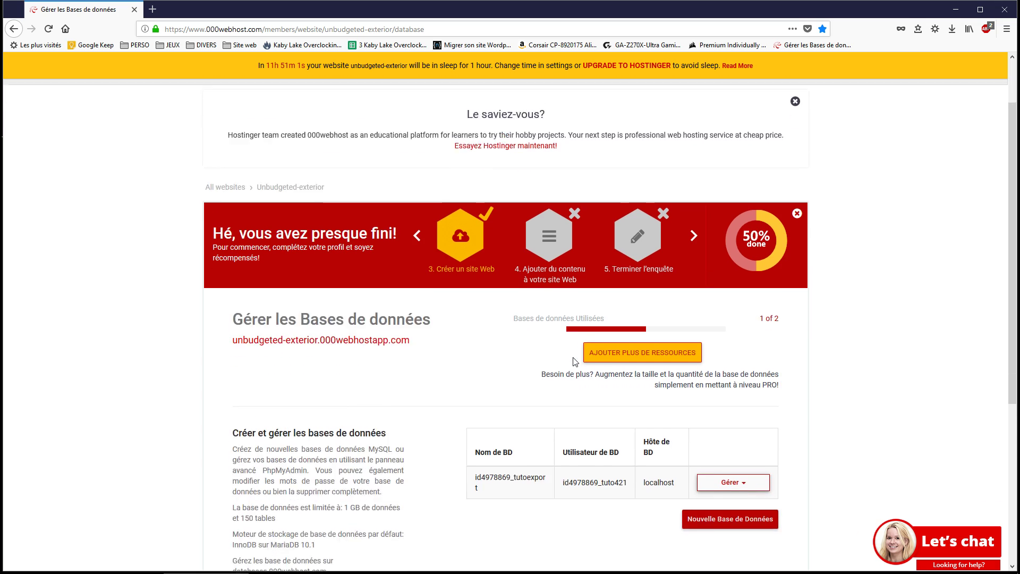
{"action": "scroll", "coordinate": [564, 362], "scroll_direction": "up", "scroll_amount": 3}
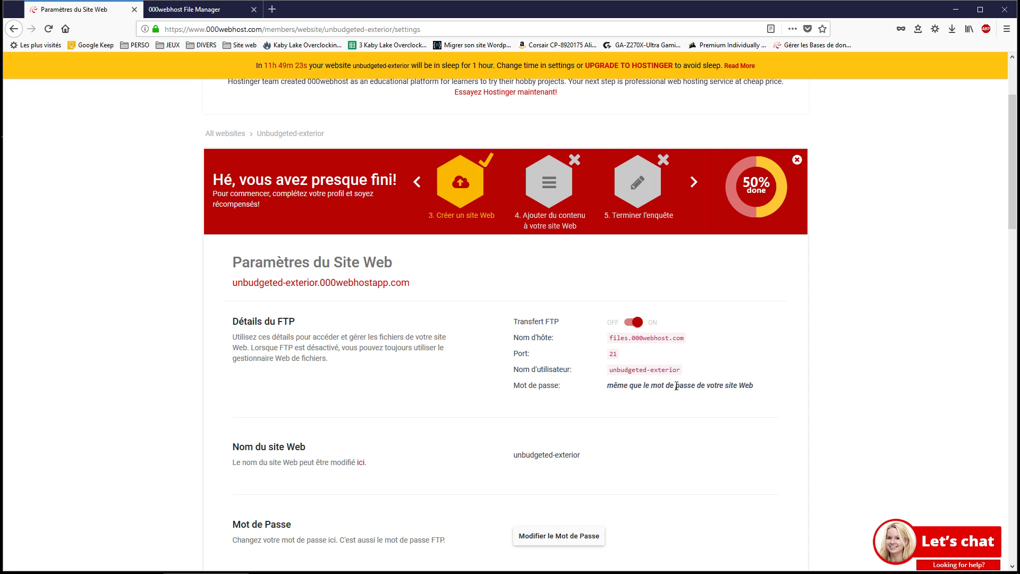
{"action": "left_click_drag", "start_coordinate": [765, 393], "coordinate": [520, 340]}
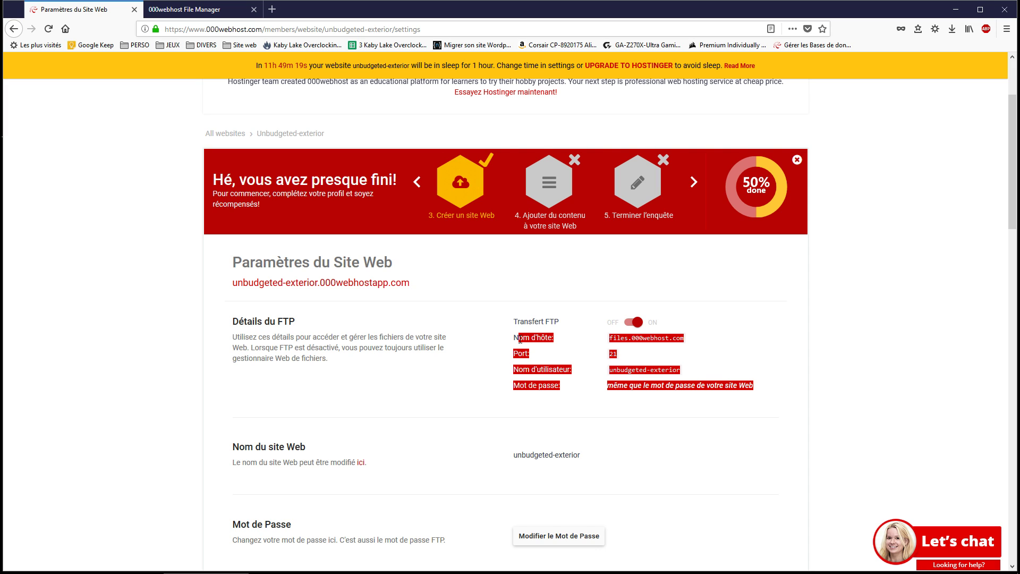
Launch FileZilla Client from the Site folder on the desktop.
{"action": "mouse_move", "coordinate": [593, 563]}
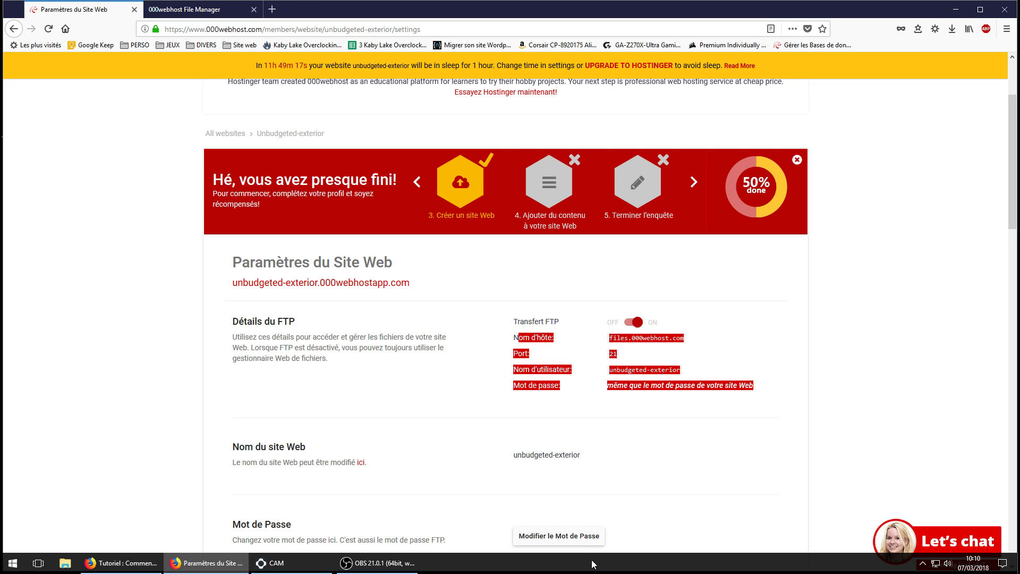
{"action": "left_click", "coordinate": [955, 10]}
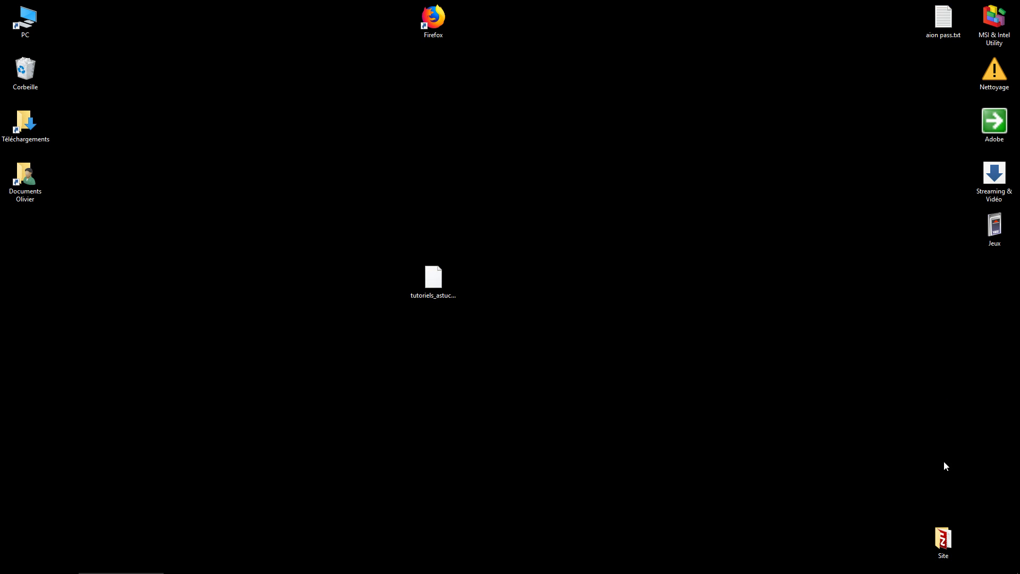
{"action": "double_click", "coordinate": [946, 544]}
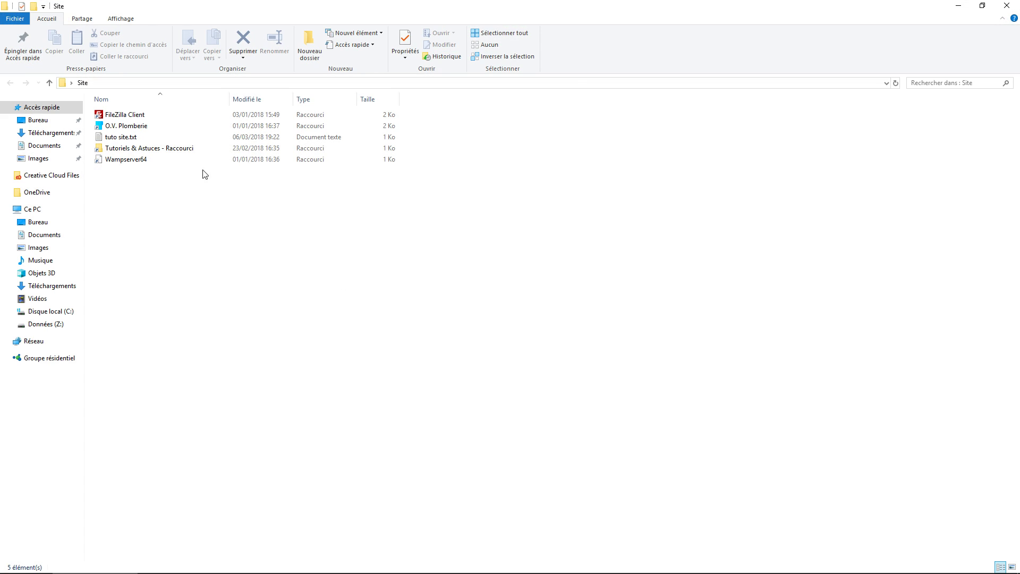
{"action": "left_click", "coordinate": [142, 114]}
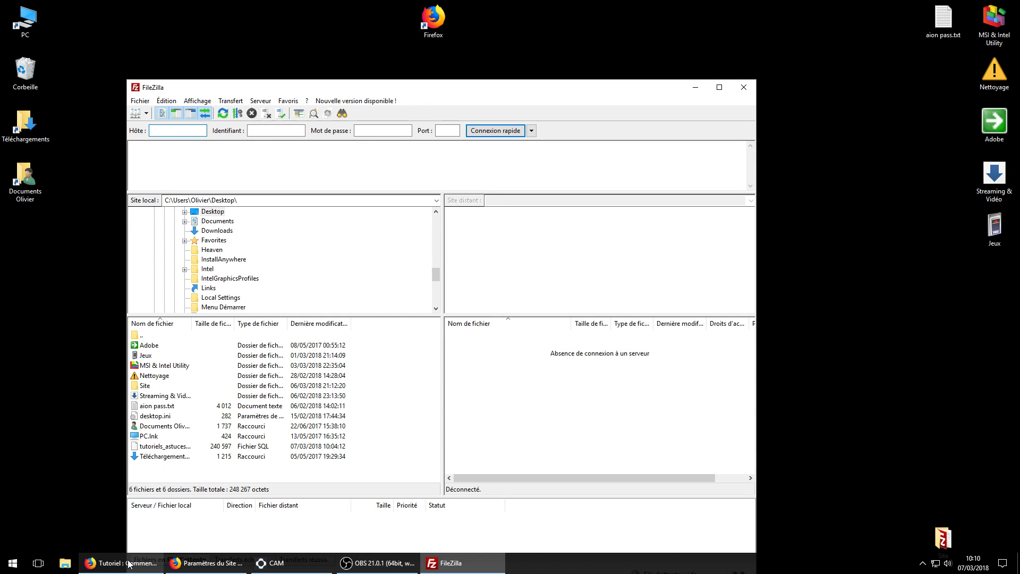
Select the FTP hostname files.000webhost.com on the 000webhost settings page.
{"action": "left_click", "coordinate": [126, 572]}
{"action": "left_click", "coordinate": [207, 563]}
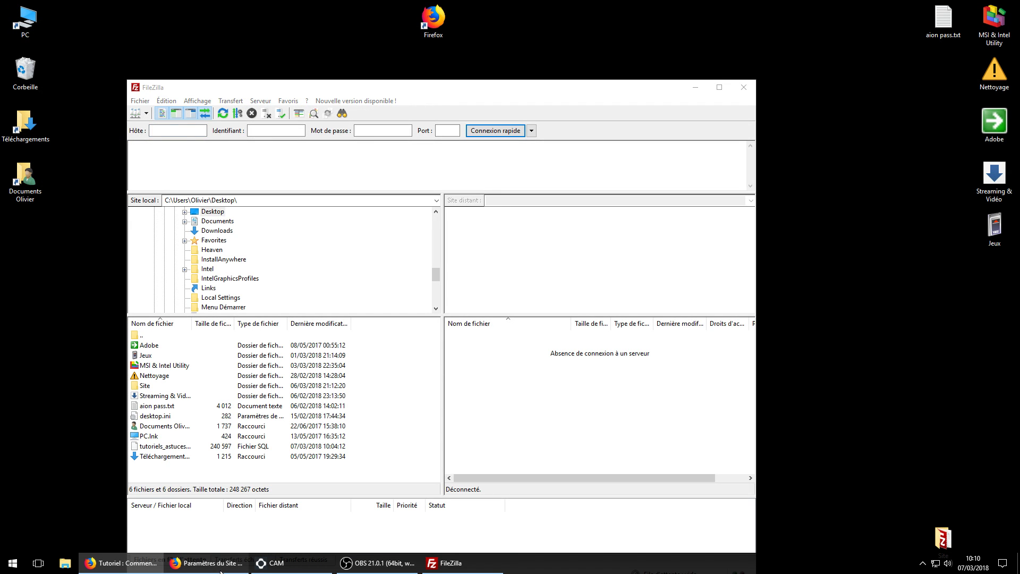
{"action": "left_click_drag", "start_coordinate": [690, 340], "coordinate": [611, 339]}
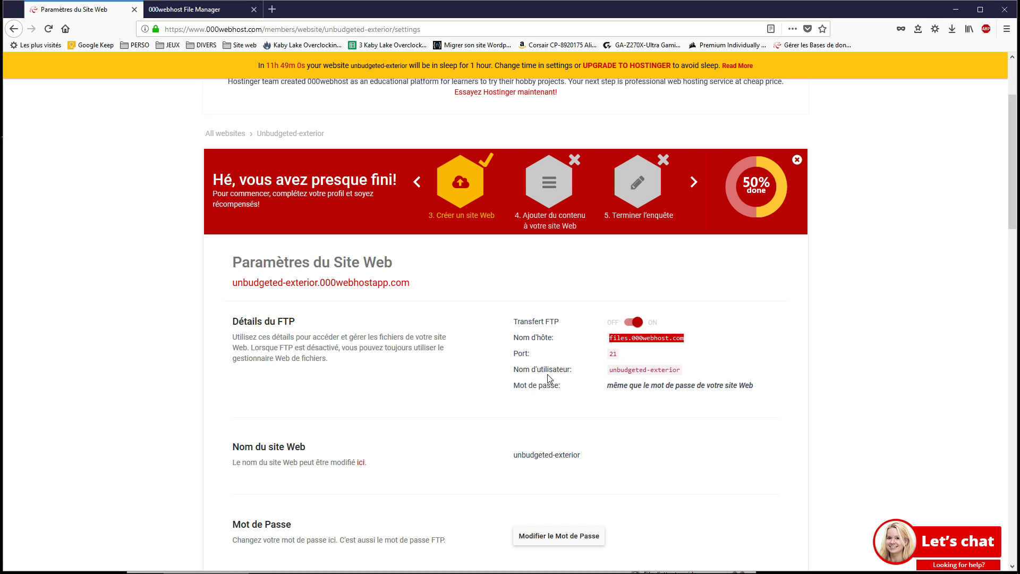
Paste files.000webhost.com into FileZilla's Hôte field.
{"action": "left_click", "coordinate": [462, 563]}
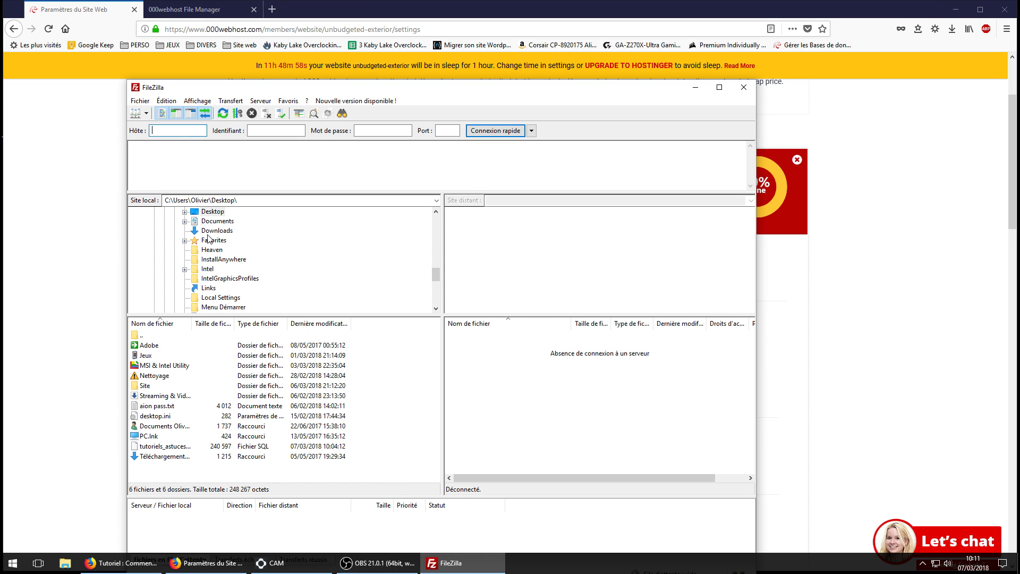
{"action": "right_click", "coordinate": [176, 129]}
{"action": "left_click", "coordinate": [202, 171]}
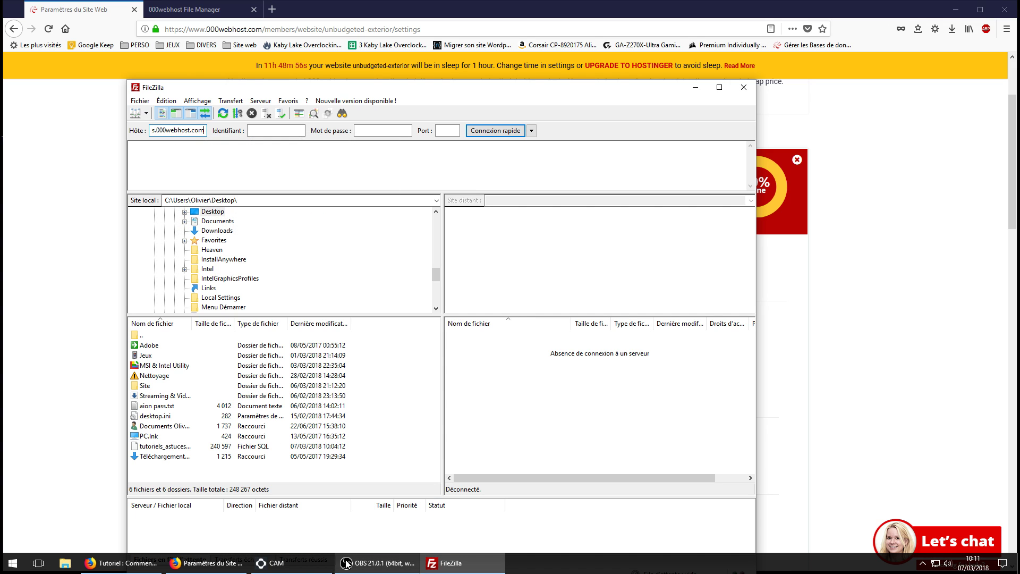
Copy the FTP username from 000webhost and paste it into Identifiant.
{"action": "mouse_move", "coordinate": [348, 568]}
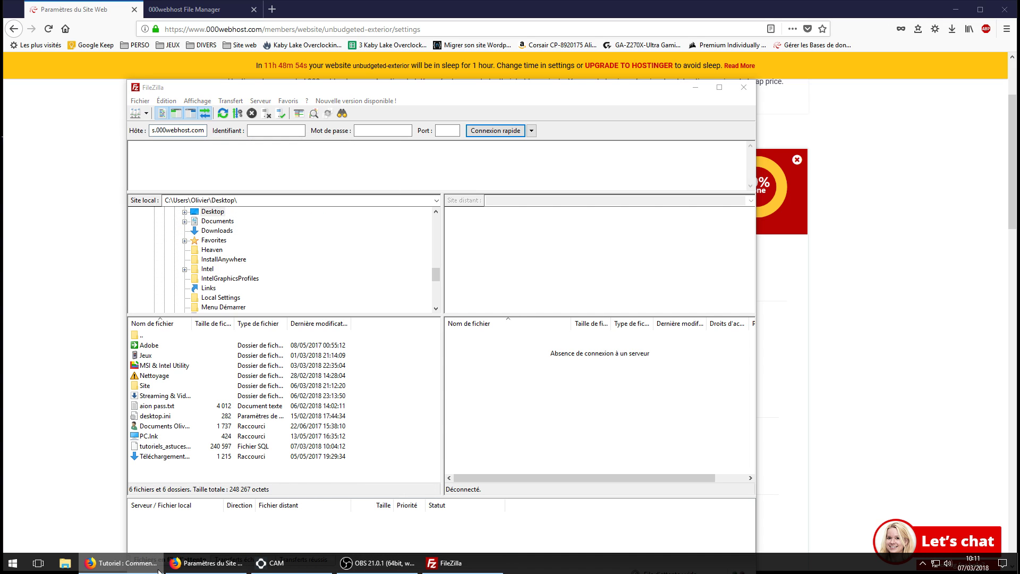
{"action": "left_click", "coordinate": [208, 563]}
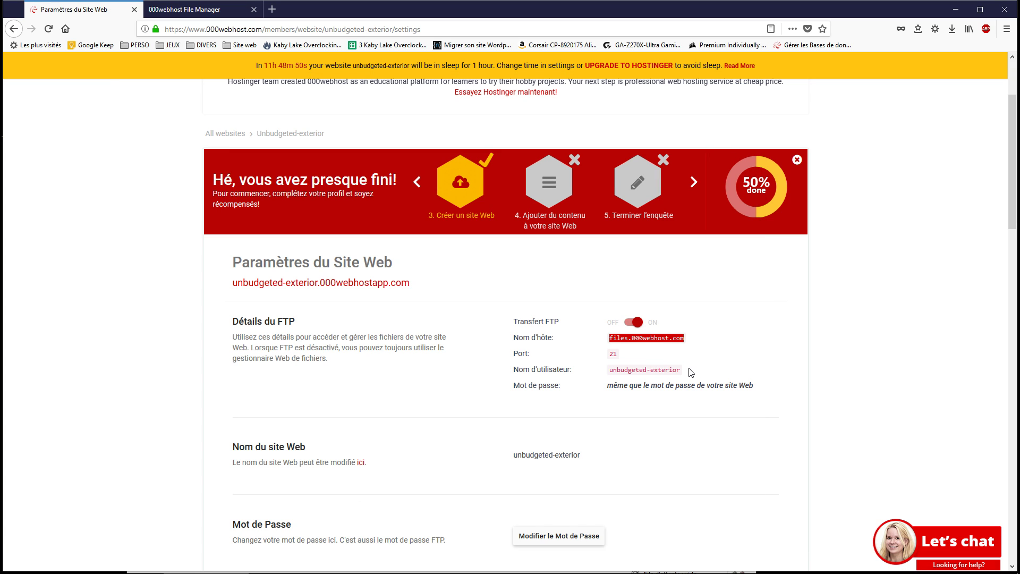
{"action": "left_click_drag", "start_coordinate": [685, 371], "coordinate": [612, 371]}
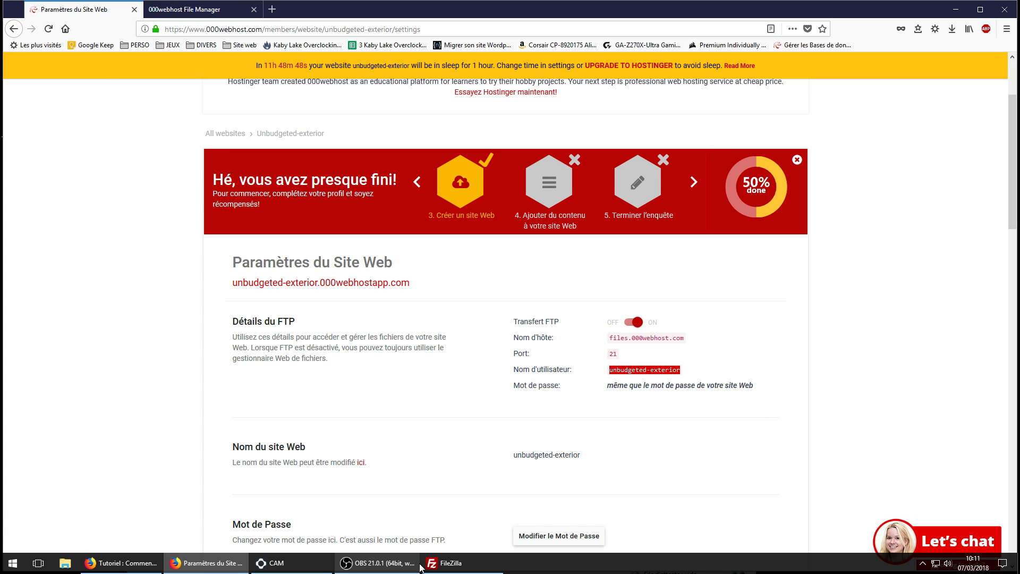
{"action": "left_click", "coordinate": [462, 563]}
{"action": "left_click", "coordinate": [270, 131]}
{"action": "type", "text": "unbudgeted-exterior"}
Fill in port 21, check the site password note, and ready the Mot de passe field.
{"action": "left_click", "coordinate": [450, 130]}
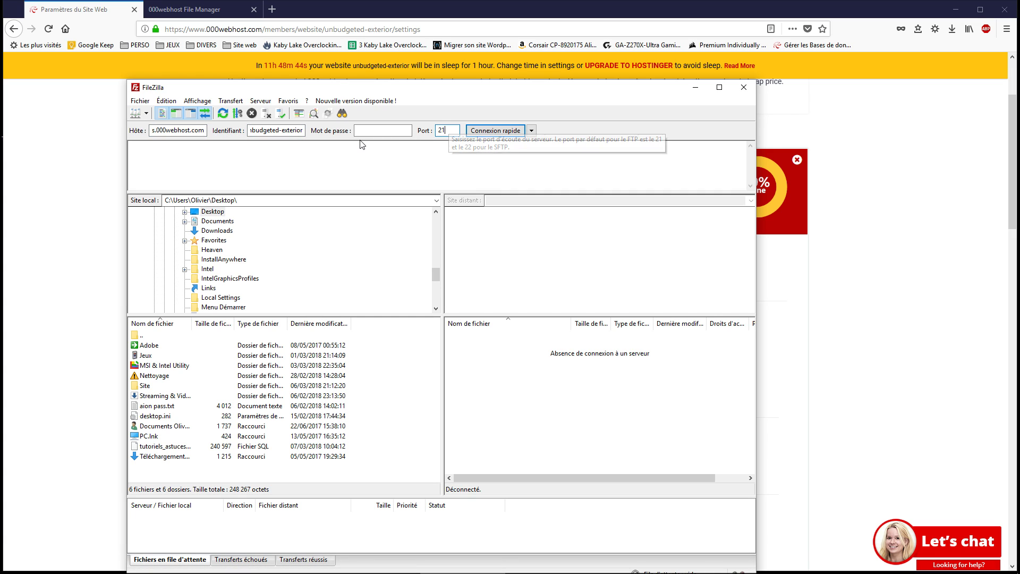
{"action": "left_click", "coordinate": [127, 567]}
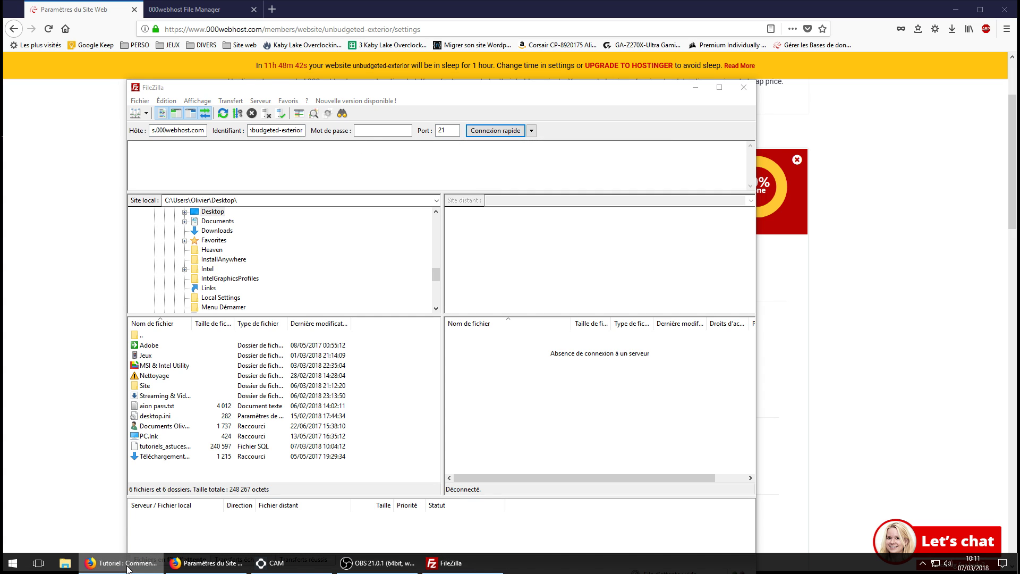
{"action": "left_click", "coordinate": [85, 449]}
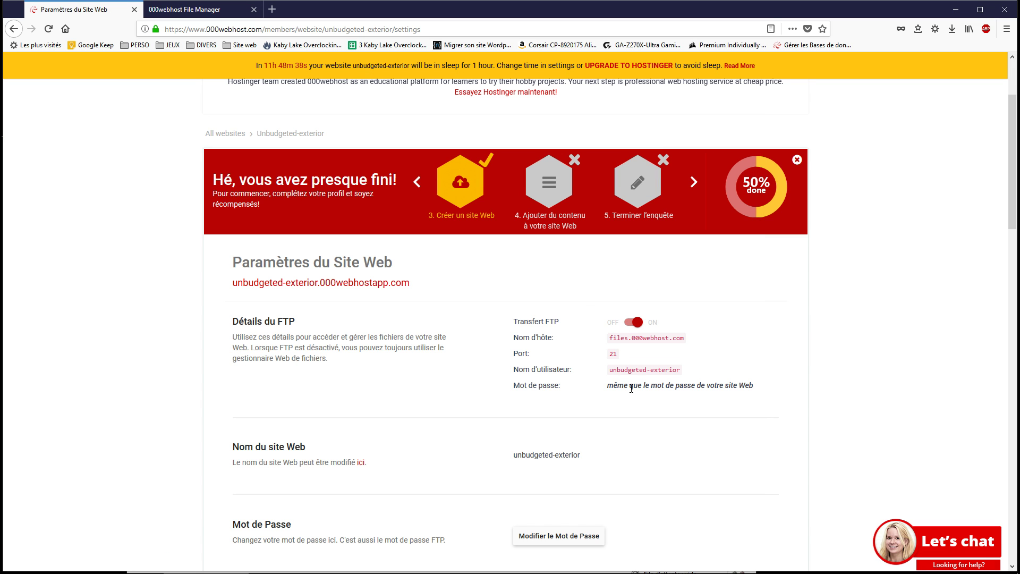
{"action": "left_click", "coordinate": [451, 563]}
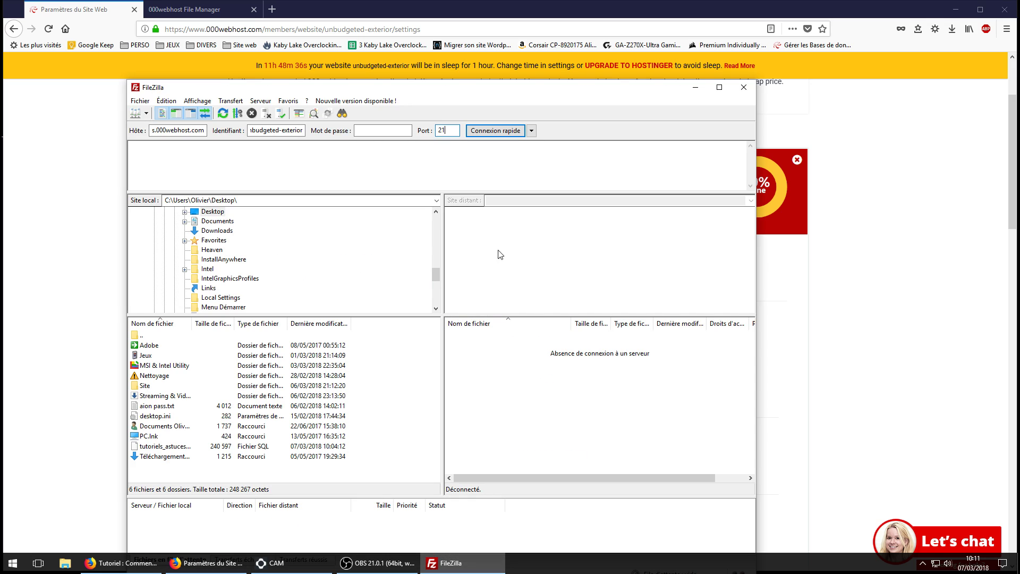
{"action": "left_click", "coordinate": [369, 130]}
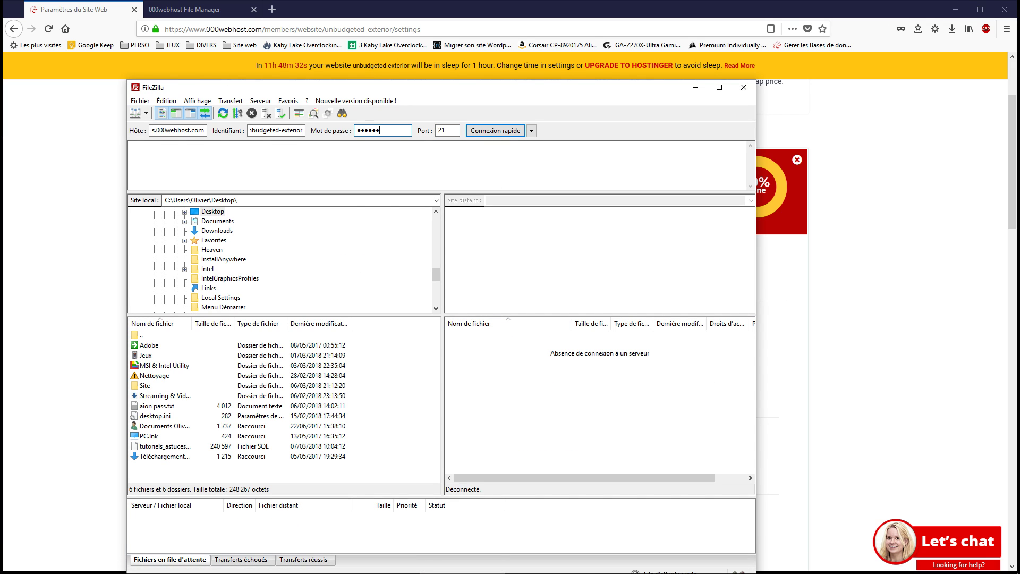
Enter the site password and quick-connect to files.000webhost.com, accepting its certificate.
{"action": "type", "text": "*"}
{"action": "left_click", "coordinate": [485, 132]}
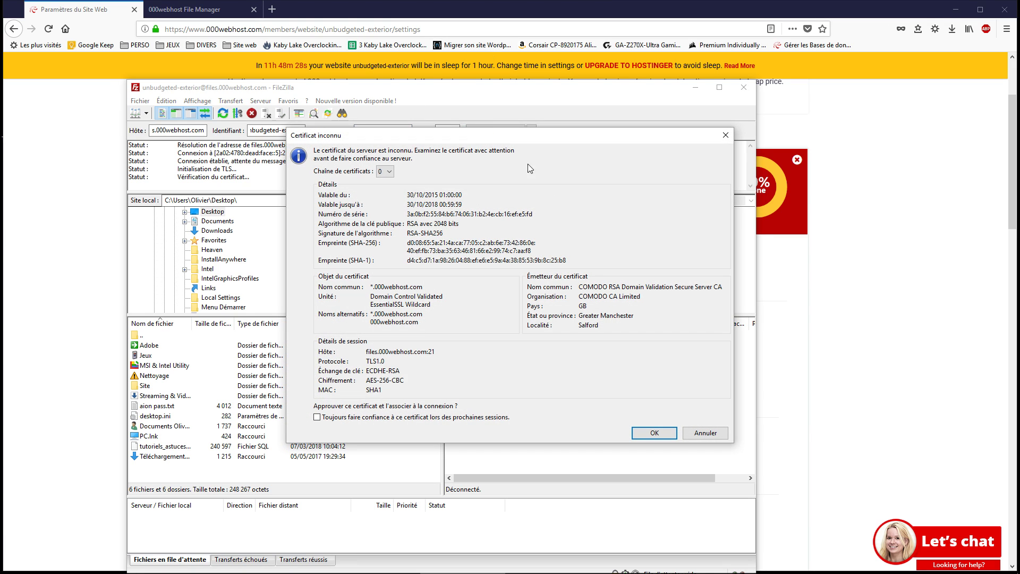
{"action": "left_click", "coordinate": [654, 432]}
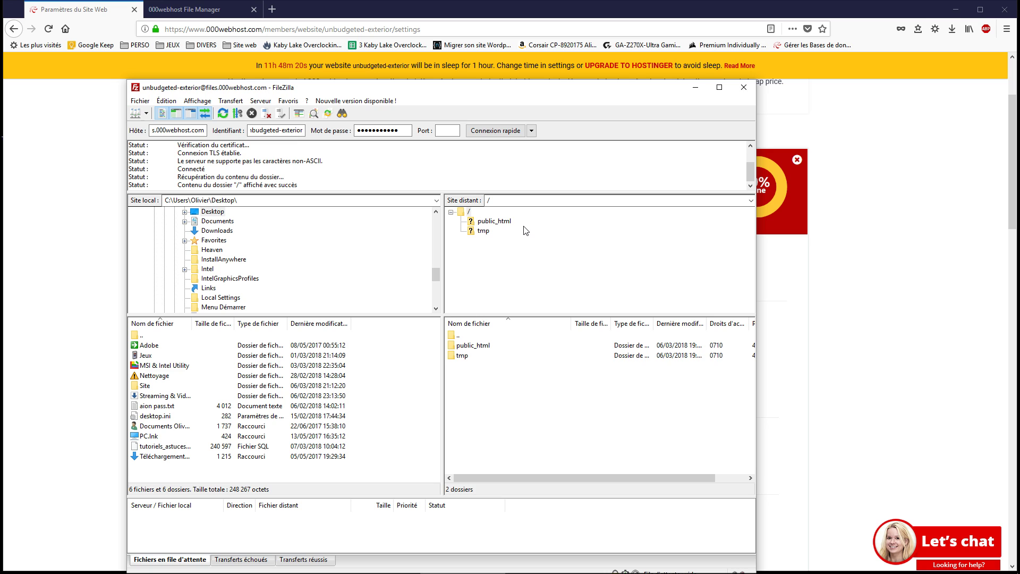
Open public_html and tmp on the server and allow FileZilla through the Windows firewall.
{"action": "double_click", "coordinate": [469, 348]}
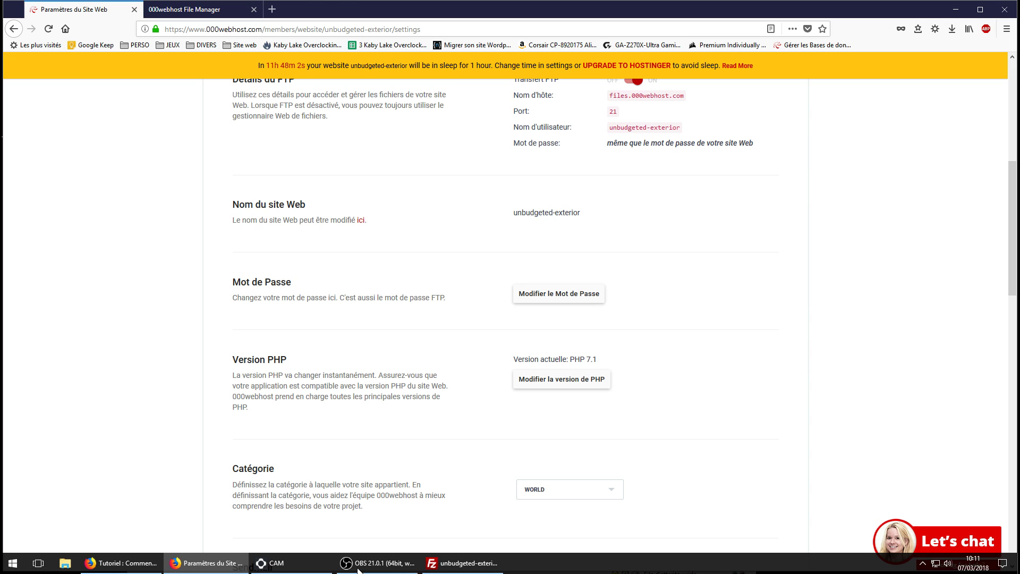
{"action": "left_click", "coordinate": [462, 563]}
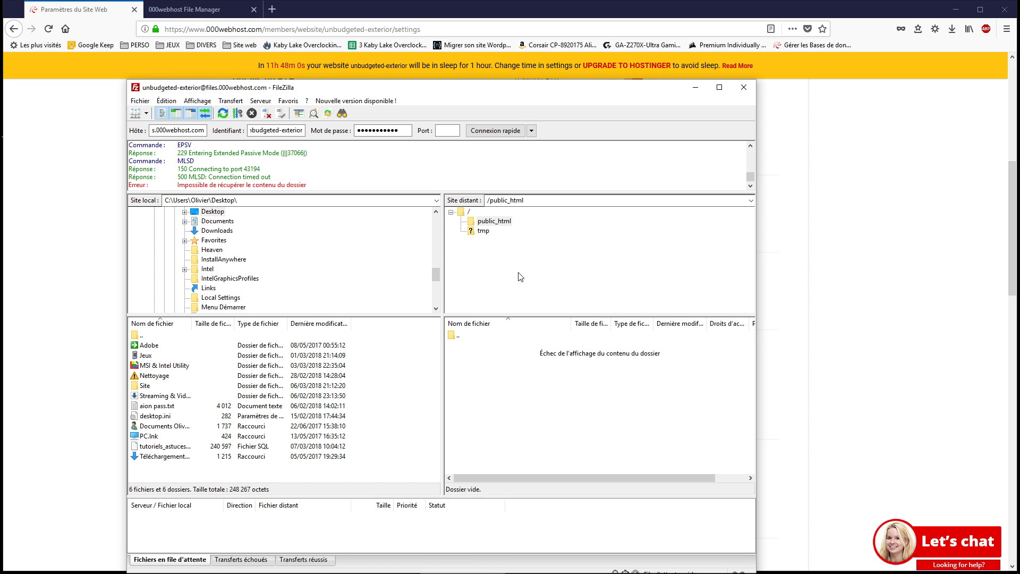
{"action": "left_click", "coordinate": [483, 231]}
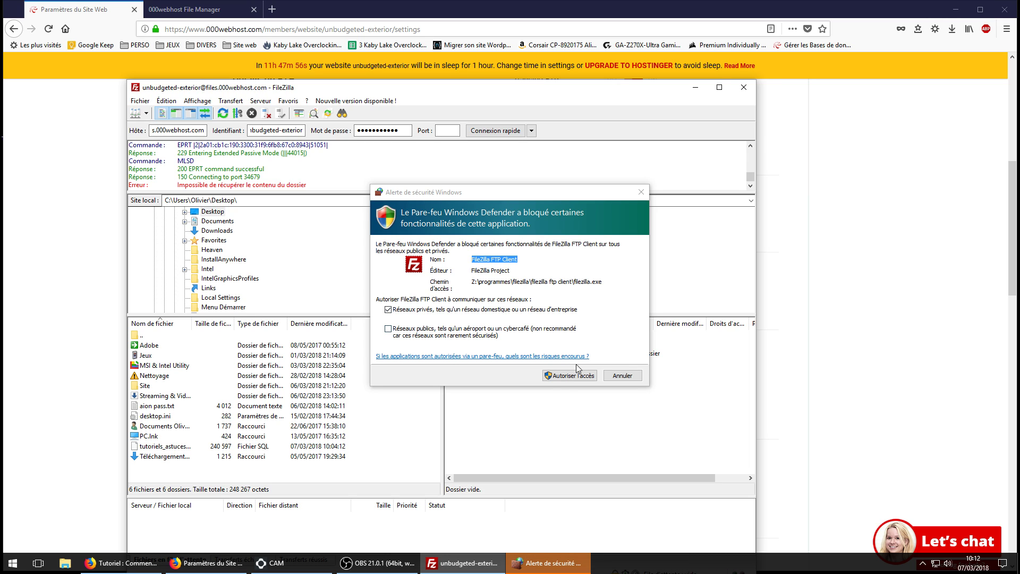
{"action": "left_click", "coordinate": [562, 376]}
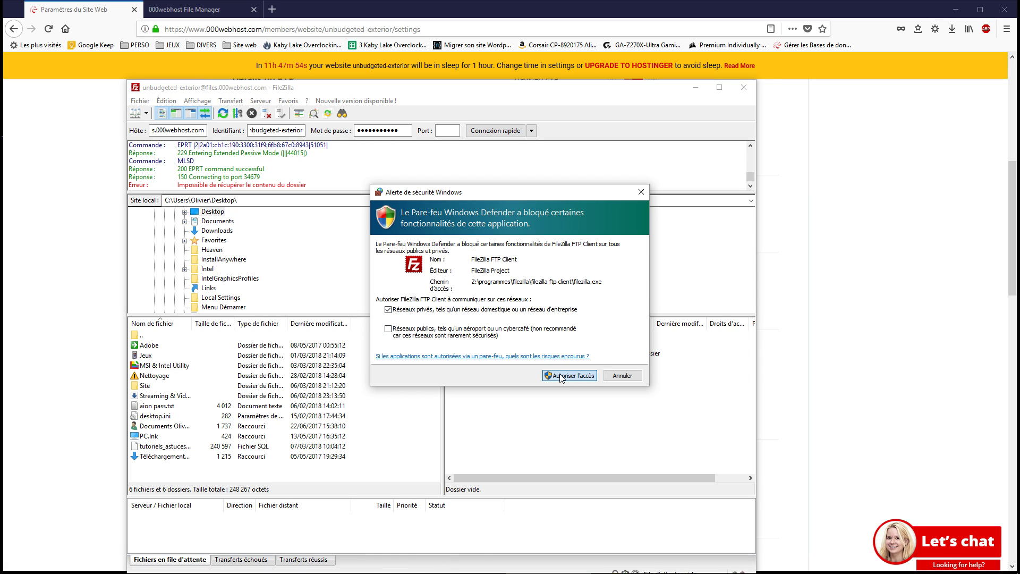
{"action": "left_click", "coordinate": [561, 376]}
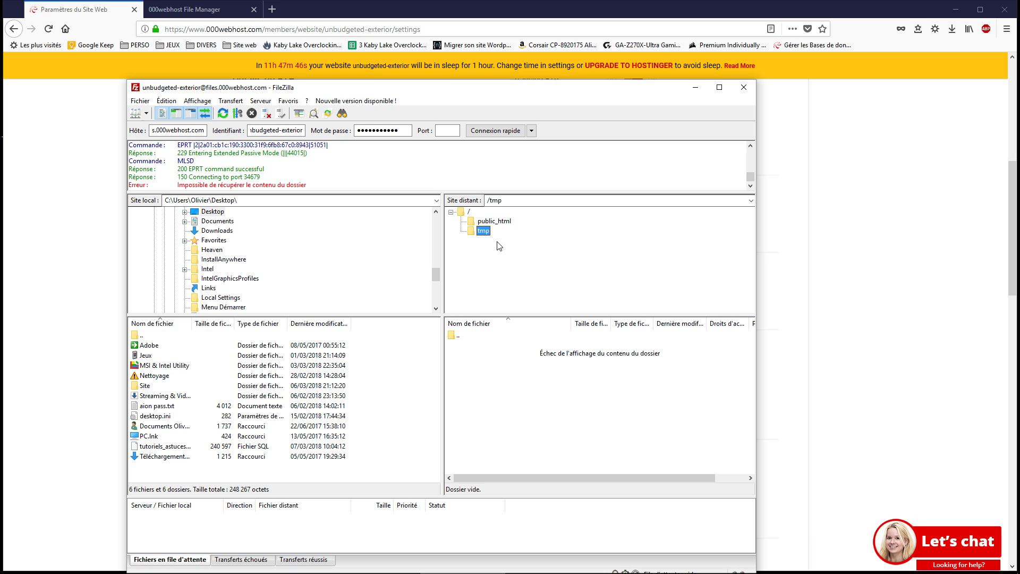
Delete public_html and tmp from the server root, confirming with Oui.
{"action": "left_click", "coordinate": [462, 212]}
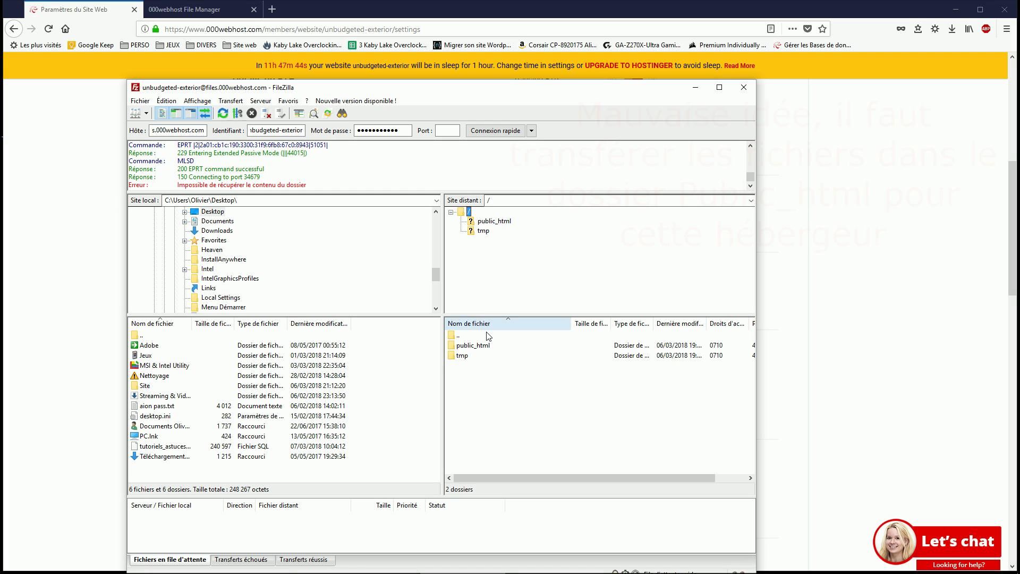
{"action": "left_click", "coordinate": [485, 347]}
{"action": "left_click", "coordinate": [479, 354], "text": "shift"}
{"action": "key", "text": "Delete"}
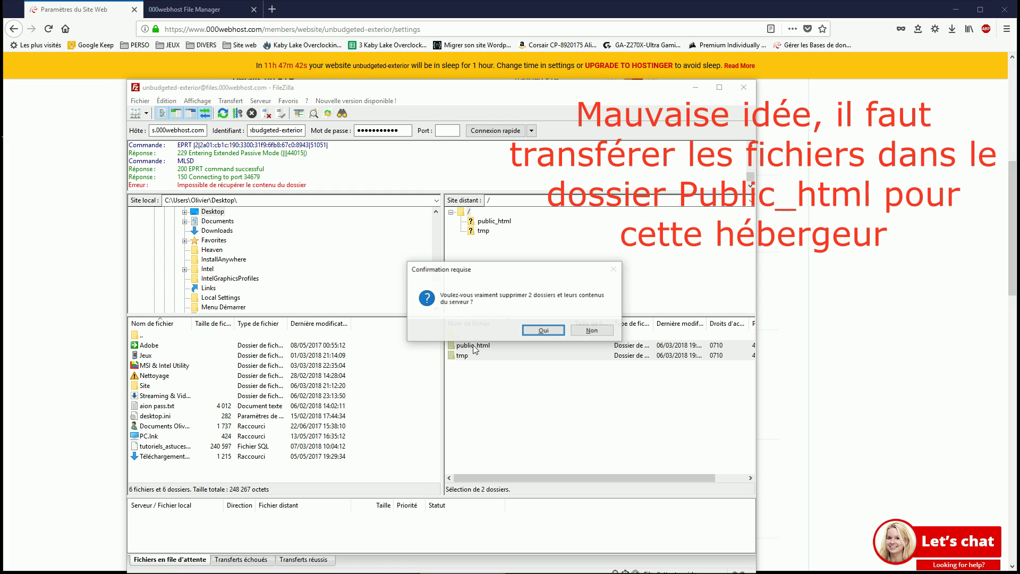
{"action": "left_click", "coordinate": [553, 330]}
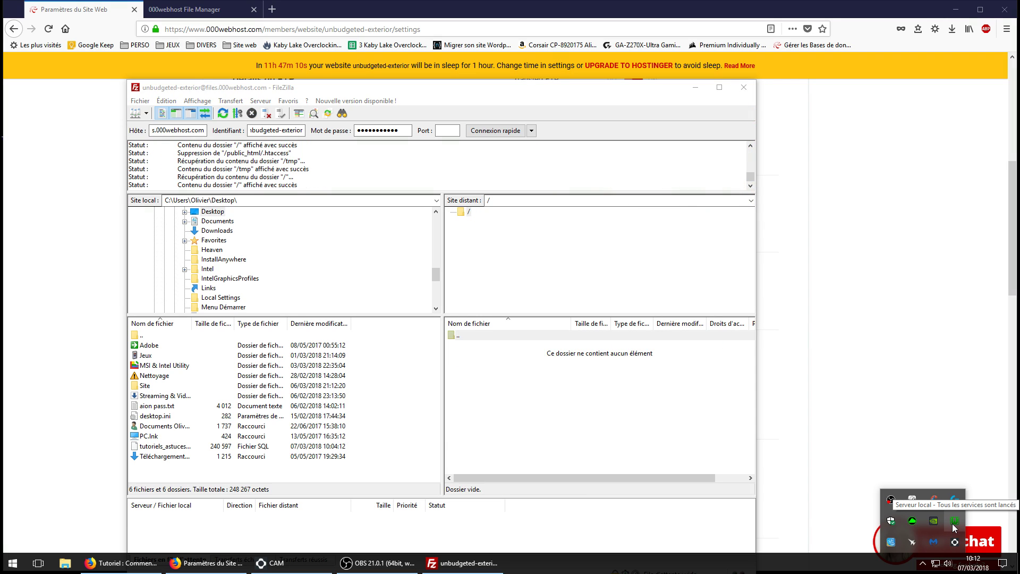
Select all 21 items in the WAMP www folder and drag them to FileZilla's remote root.
{"action": "left_click", "coordinate": [954, 526]}
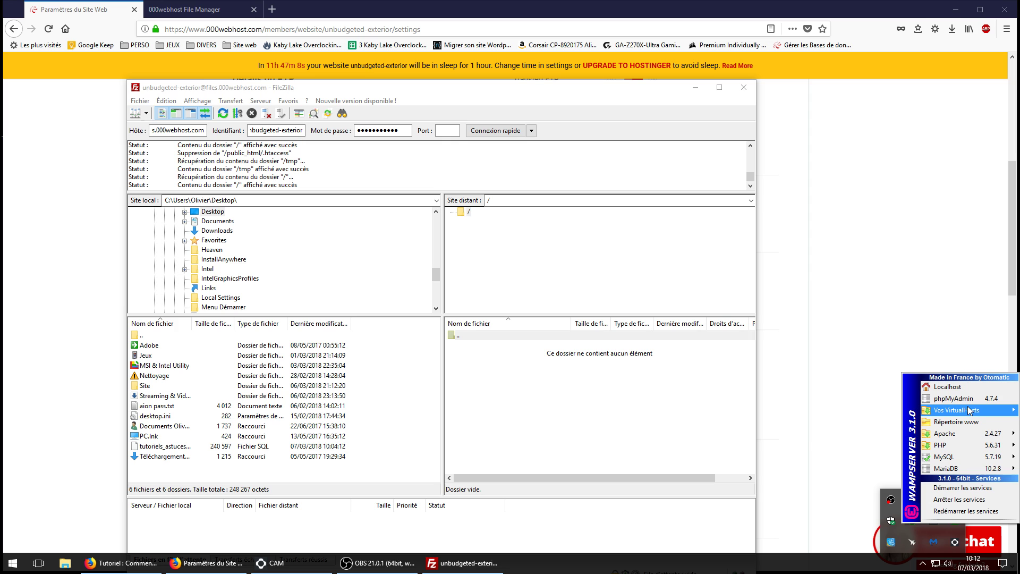
{"action": "left_click", "coordinate": [965, 425]}
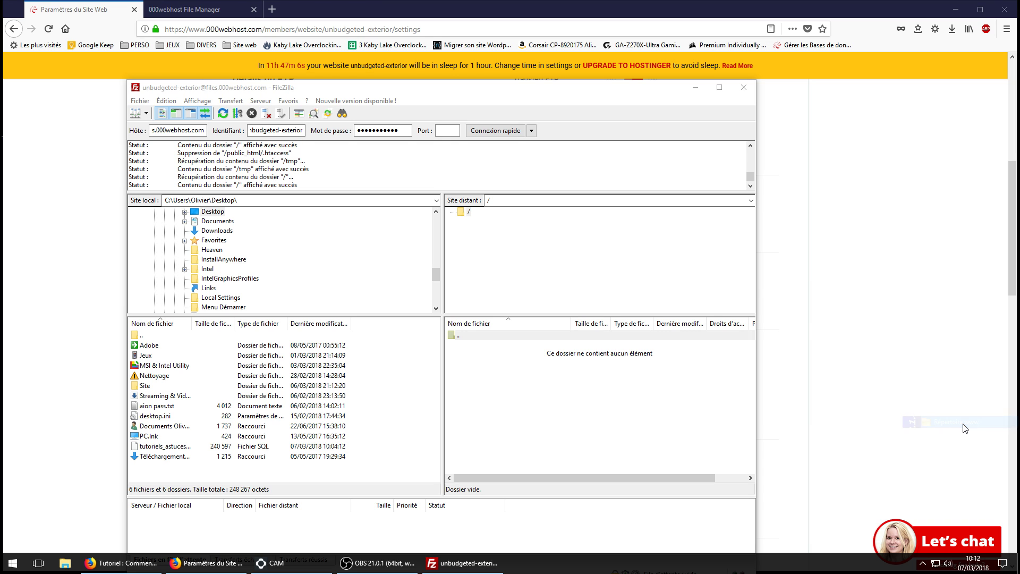
{"action": "left_click", "coordinate": [272, 212]}
{"action": "key", "text": "ctrl+a"}
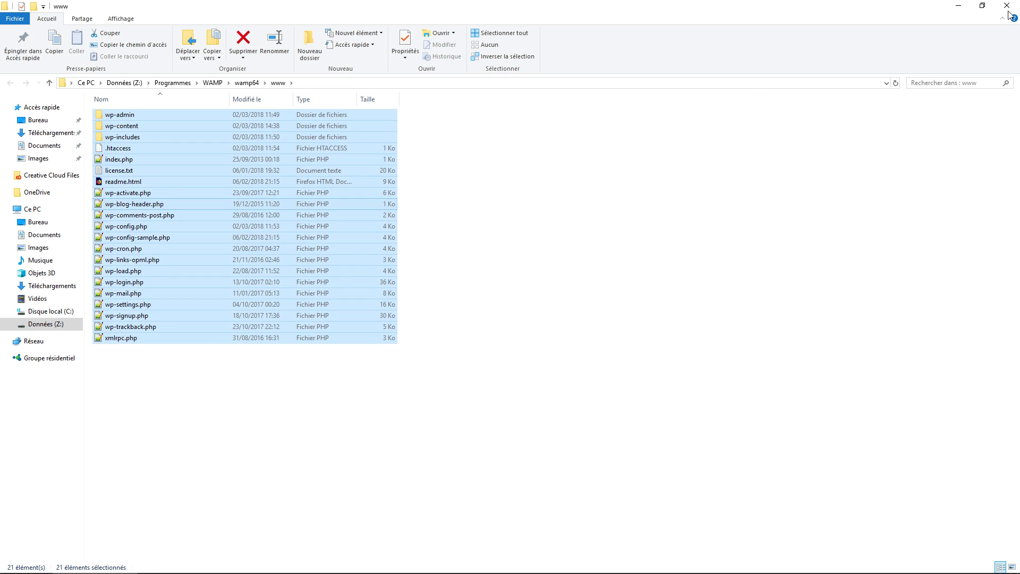
{"action": "left_click", "coordinate": [981, 6]}
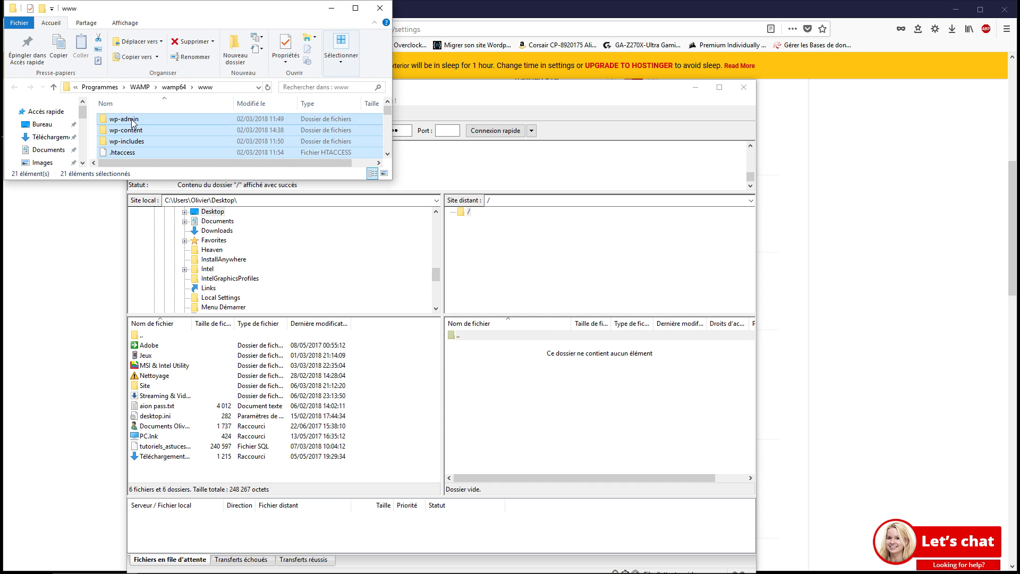
{"action": "left_click_drag", "start_coordinate": [132, 119], "coordinate": [541, 374]}
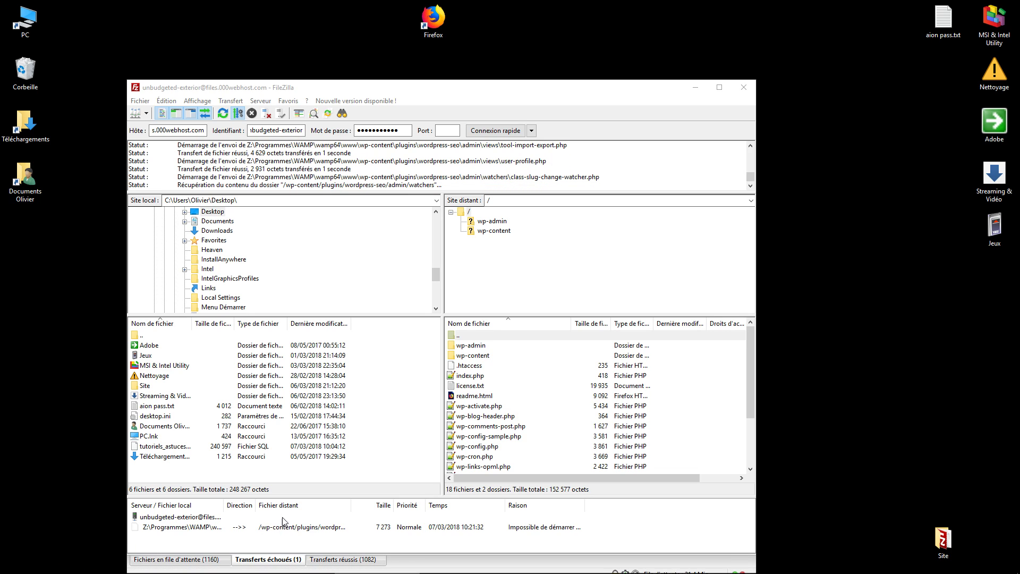
Requeue the failed transfer with Réinitialiser et replacer tous les fichiers.
{"action": "right_click", "coordinate": [230, 530]}
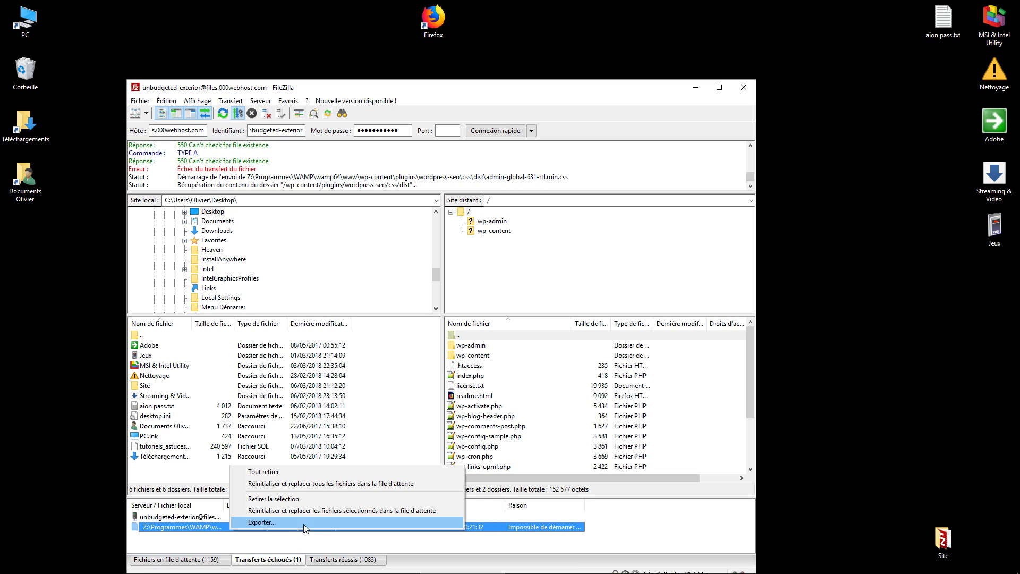
{"action": "left_click", "coordinate": [301, 486]}
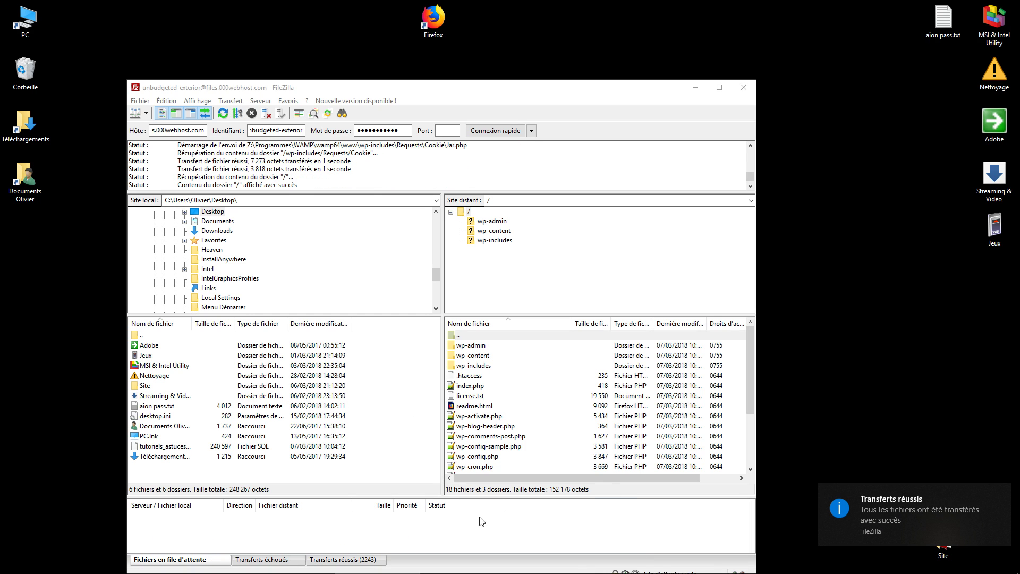
Review the failed, successful and queued transfer lists in FileZilla.
{"action": "left_click", "coordinate": [259, 561]}
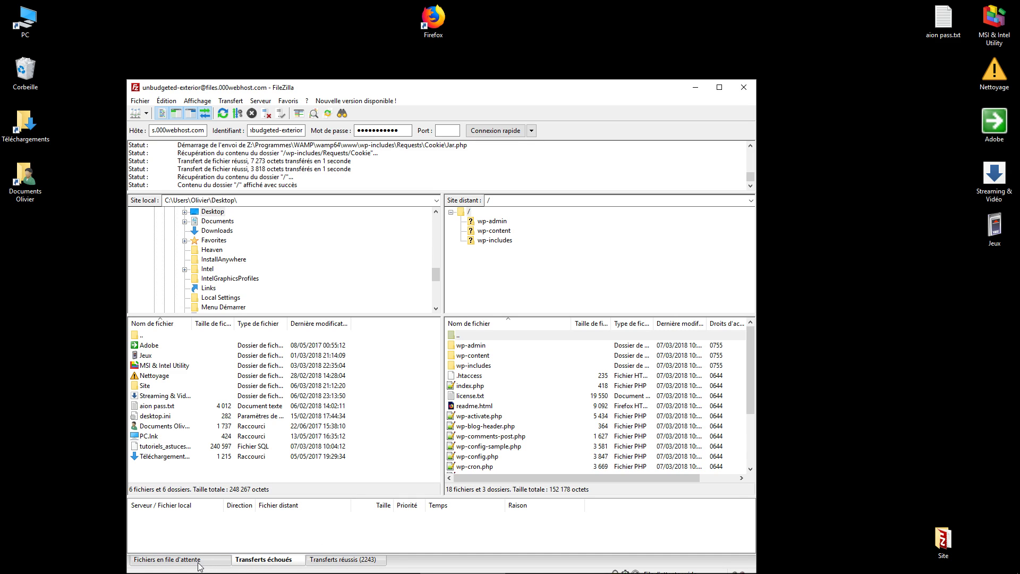
{"action": "left_click", "coordinate": [339, 559]}
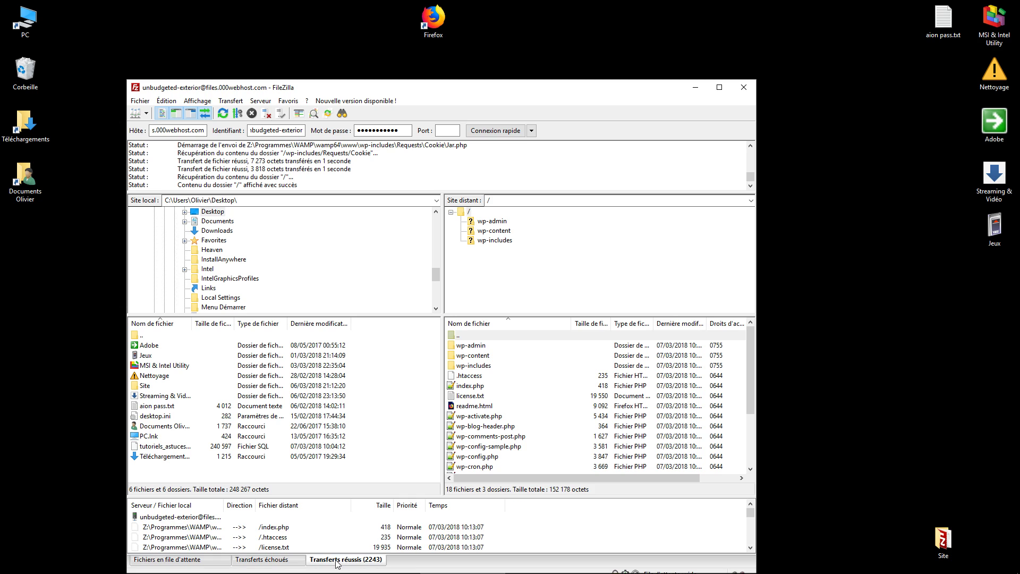
{"action": "left_click", "coordinate": [179, 560]}
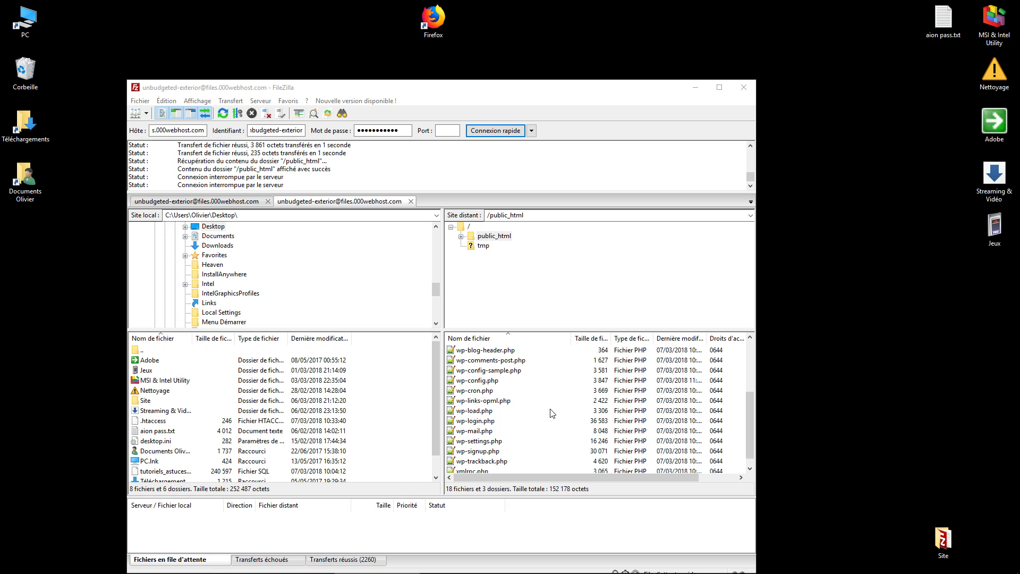
Download wp-config.php and .htaccess from /public_html onto the desktop.
{"action": "scroll", "coordinate": [537, 423], "scroll_direction": "down", "scroll_amount": 1}
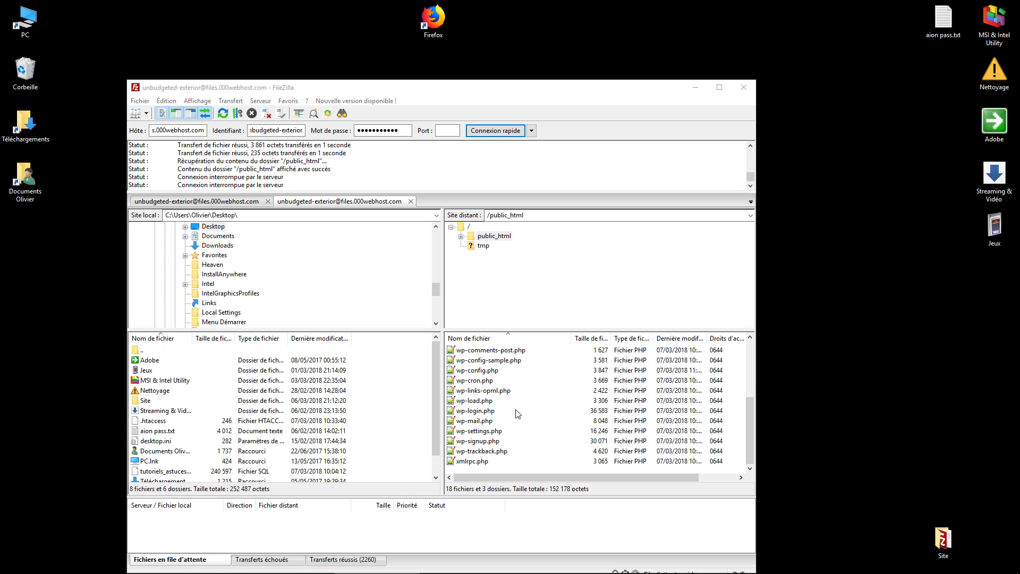
{"action": "left_click", "coordinate": [497, 372]}
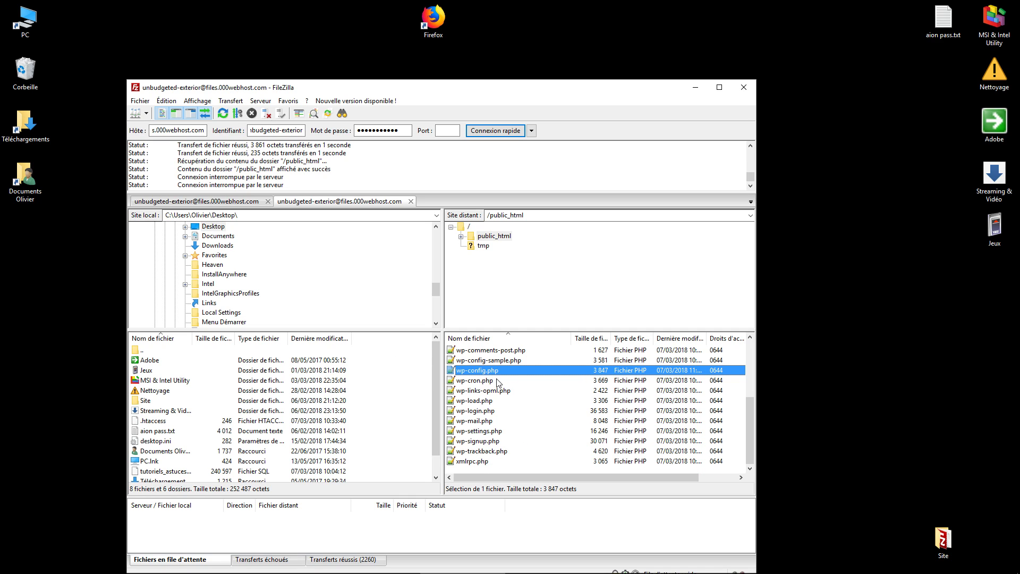
{"action": "scroll", "coordinate": [498, 382], "scroll_direction": "up", "scroll_amount": 2}
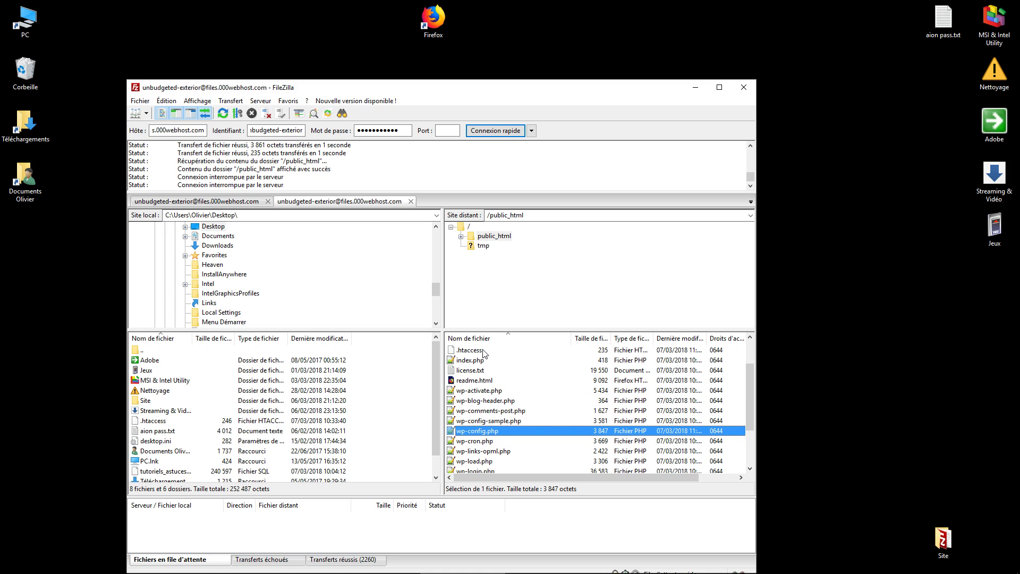
{"action": "left_click", "coordinate": [483, 352]}
{"action": "left_click", "coordinate": [496, 431]}
{"action": "left_click", "coordinate": [478, 353], "text": "ctrl"}
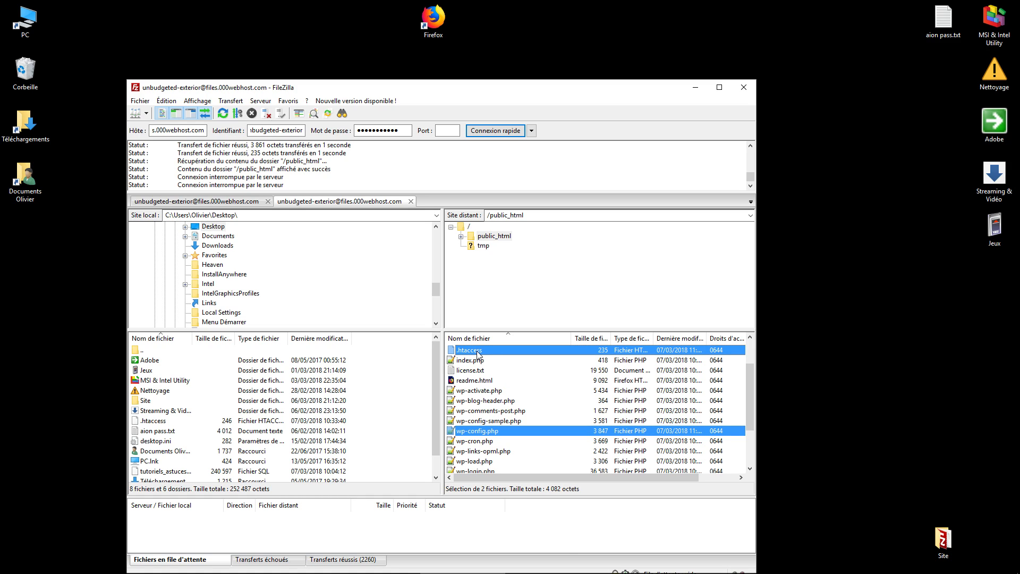
{"action": "left_click_drag", "start_coordinate": [478, 352], "coordinate": [41, 337]}
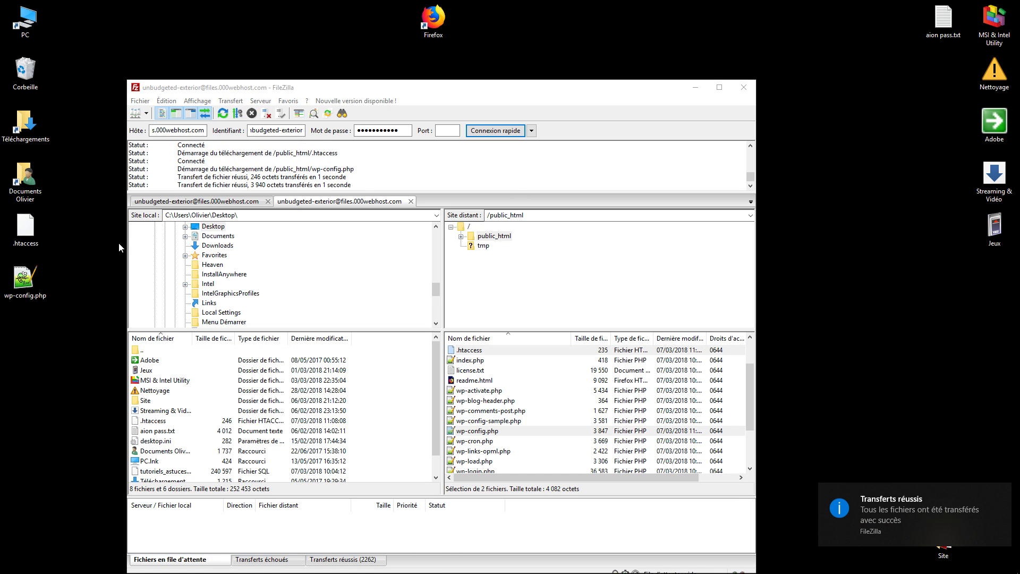
Open the downloaded wp-config.php in Notepad++ and maximize the editor.
{"action": "left_click", "coordinate": [29, 276]}
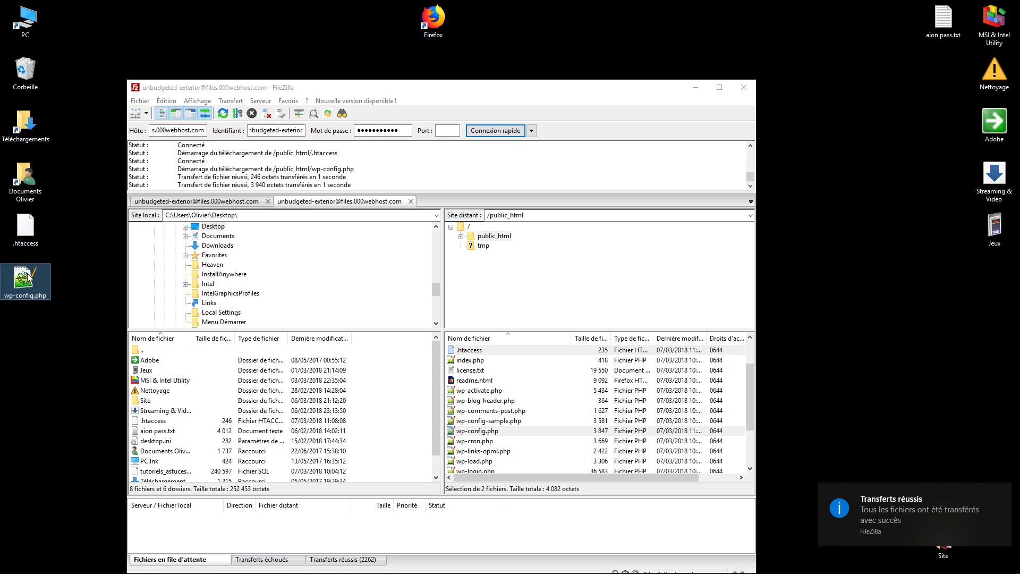
{"action": "right_click", "coordinate": [29, 276]}
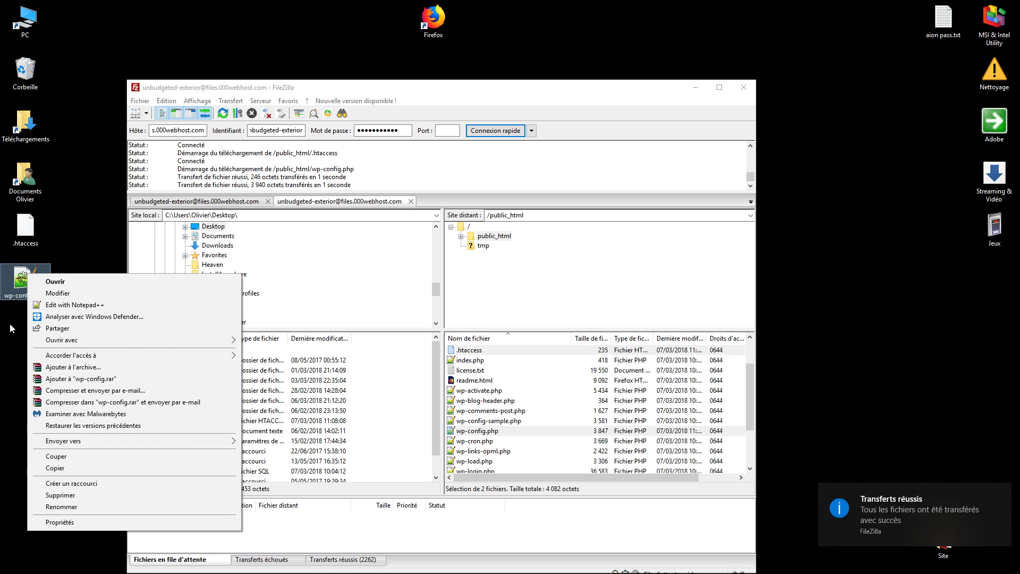
{"action": "key", "text": "Escape"}
{"action": "right_click", "coordinate": [23, 276]}
{"action": "key", "text": "Escape"}
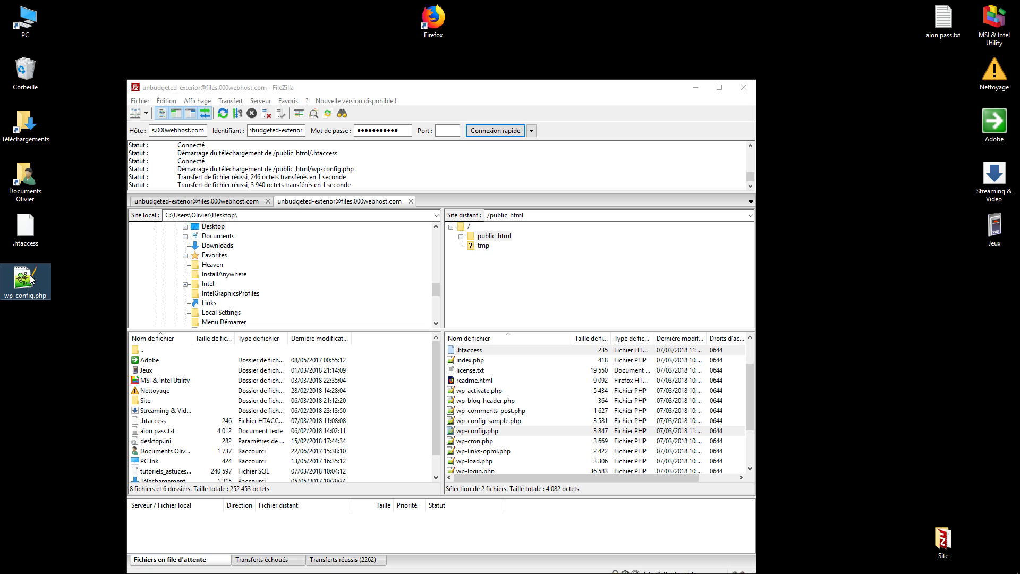
{"action": "right_click", "coordinate": [29, 277]}
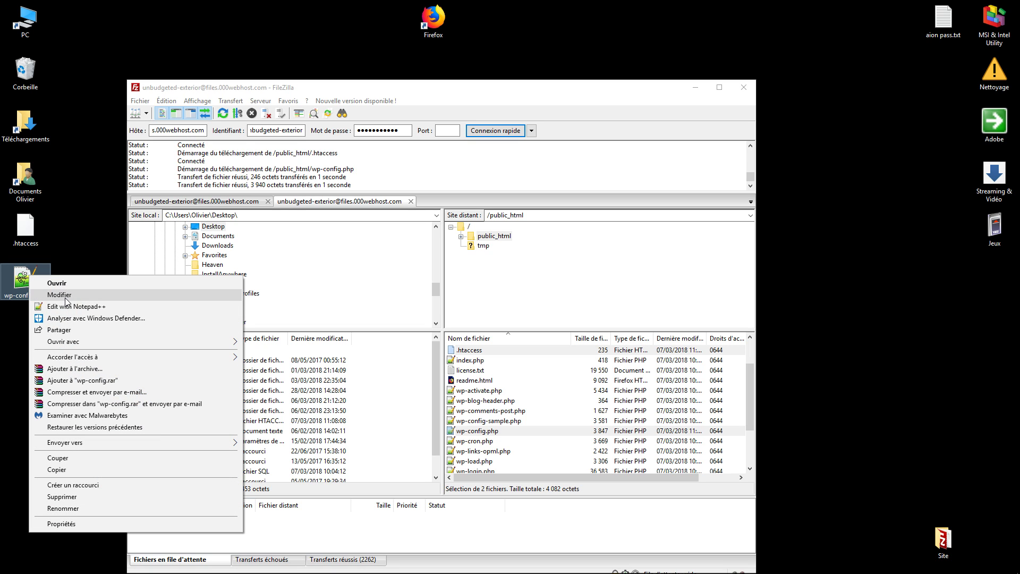
{"action": "left_click", "coordinate": [82, 306]}
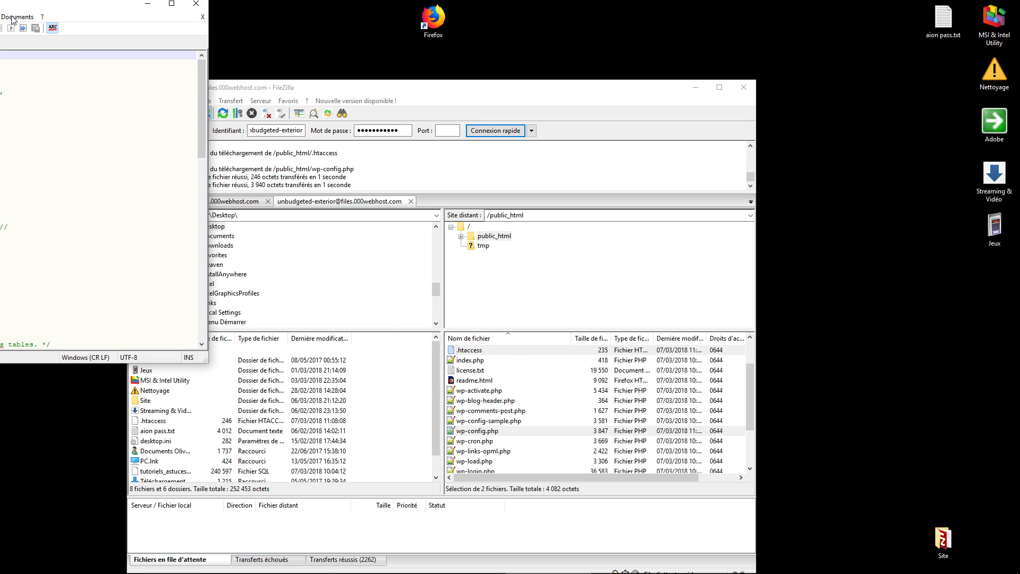
{"action": "left_click", "coordinate": [753, 70]}
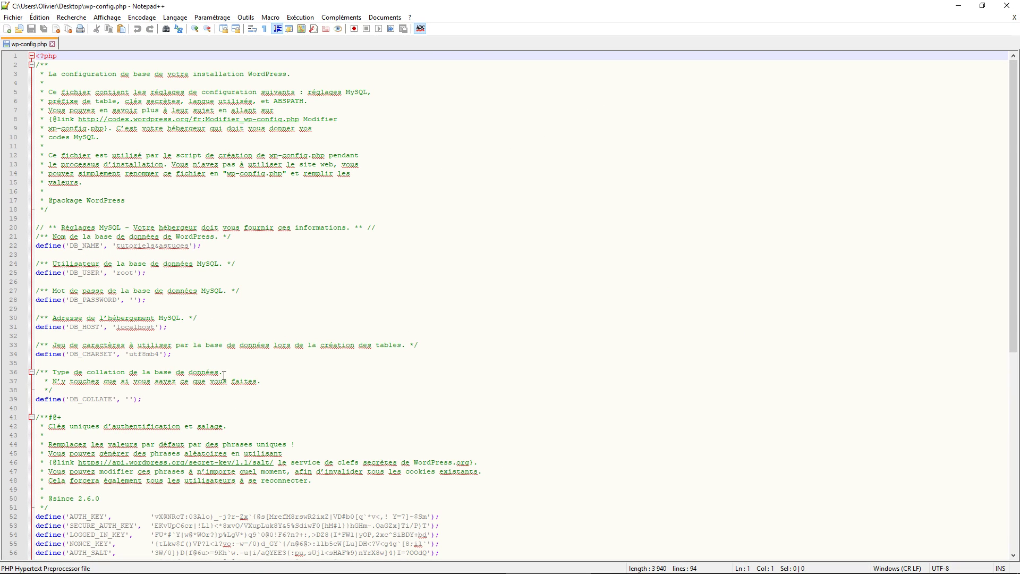
Select the database settings on lines 22–31 and bring up the 000webhost database page.
{"action": "left_click_drag", "start_coordinate": [174, 334], "coordinate": [30, 250]}
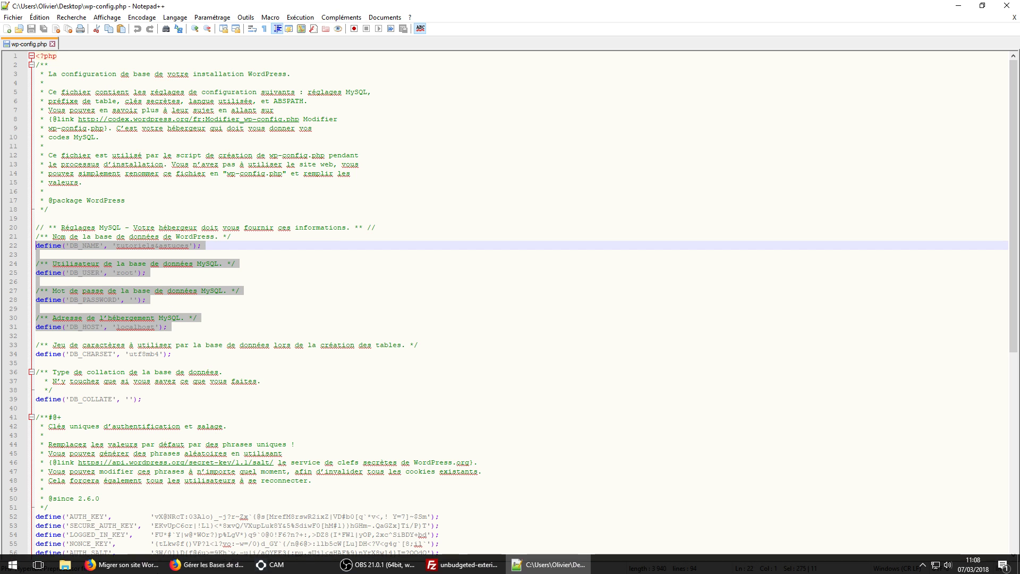
{"action": "left_click", "coordinate": [133, 571]}
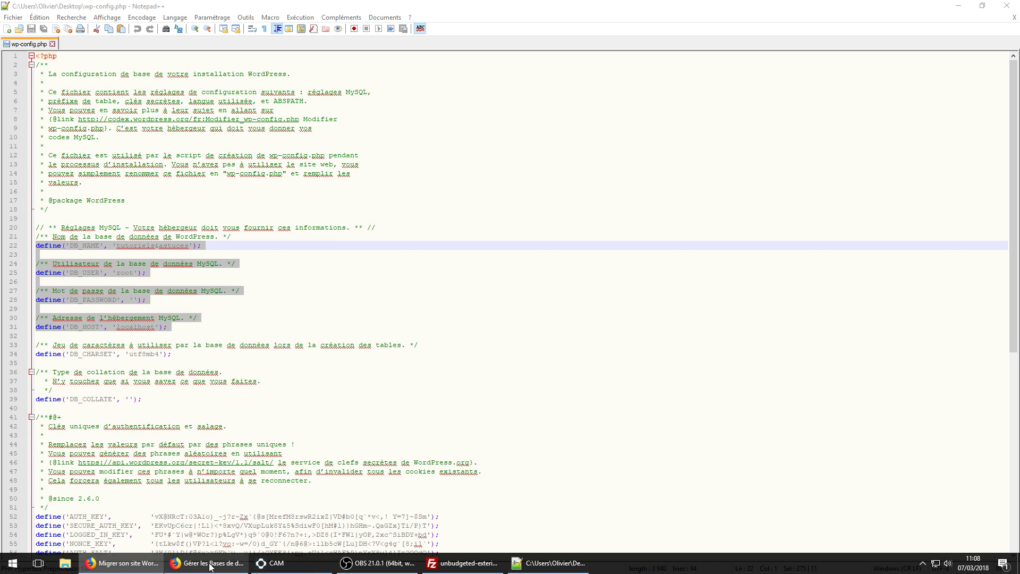
{"action": "left_click", "coordinate": [202, 563]}
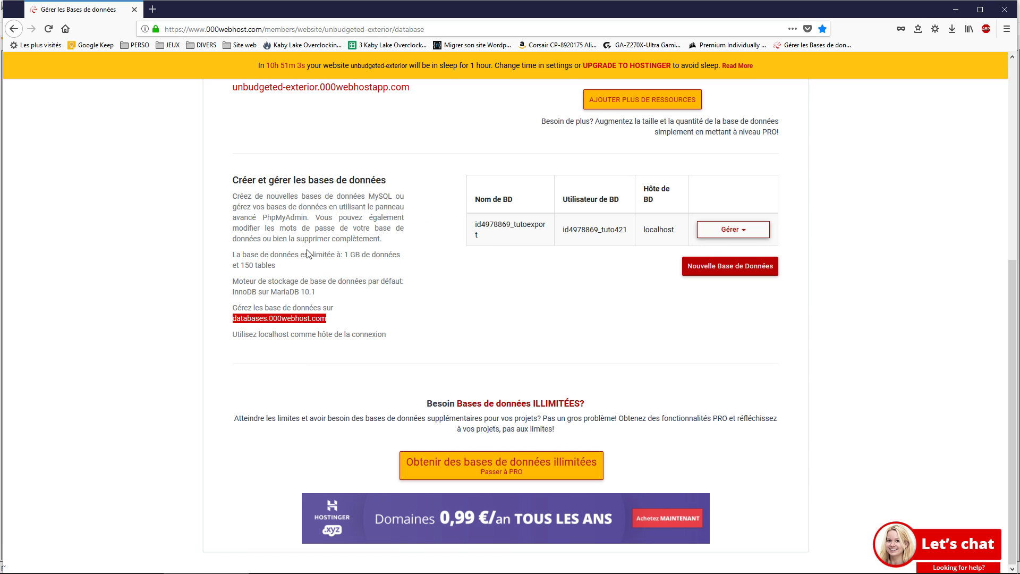
Select the hosted database name under Nom de BD, then return to wp-config.php in Notepad++.
{"action": "scroll", "coordinate": [370, 391], "scroll_direction": "up", "scroll_amount": 5}
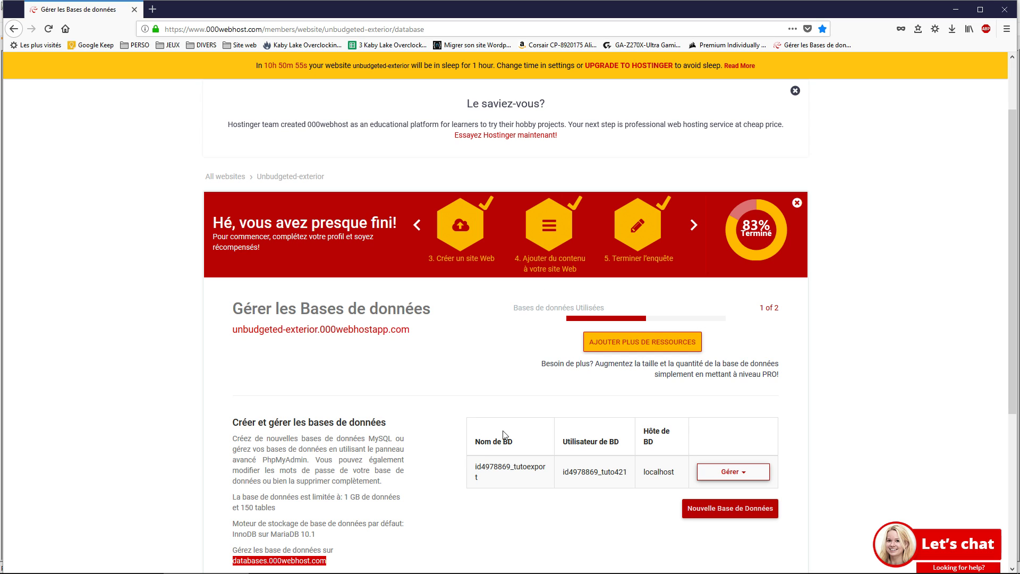
{"action": "double_click", "coordinate": [474, 474]}
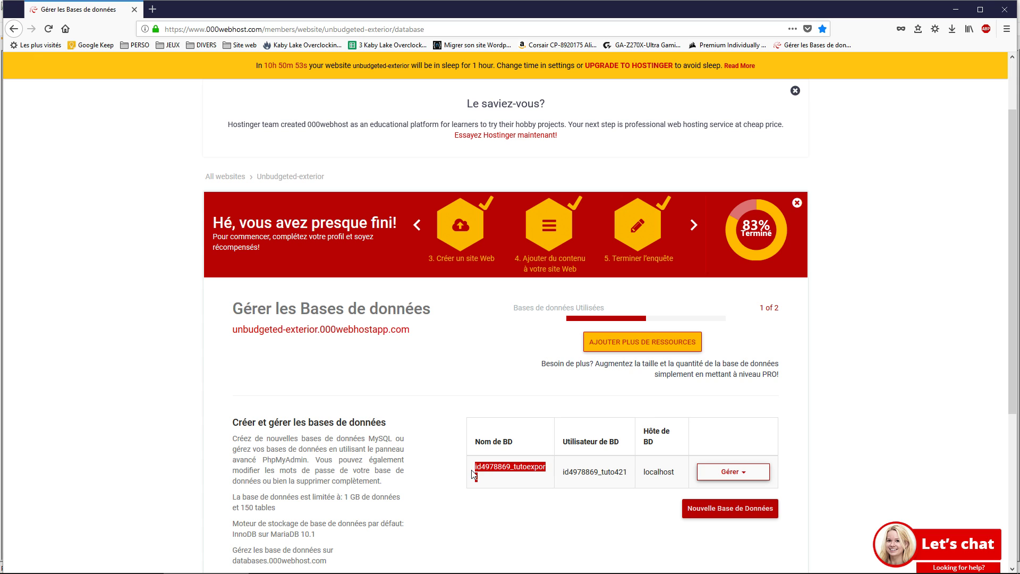
{"action": "mouse_move", "coordinate": [367, 571]}
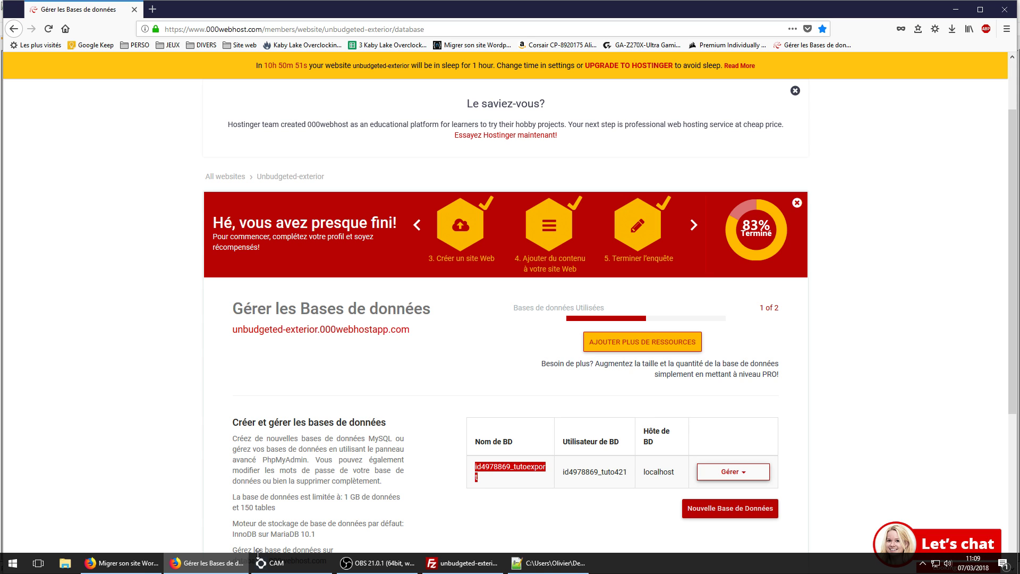
{"action": "left_click", "coordinate": [524, 564]}
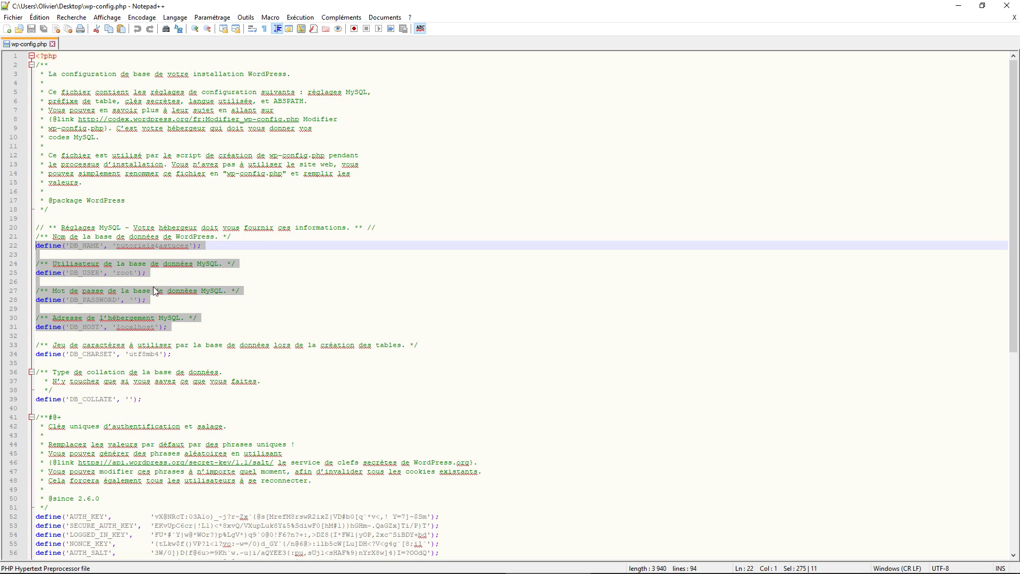
Replace the local DB_NAME value with the hosted tutoexport database name.
{"action": "left_click", "coordinate": [95, 247]}
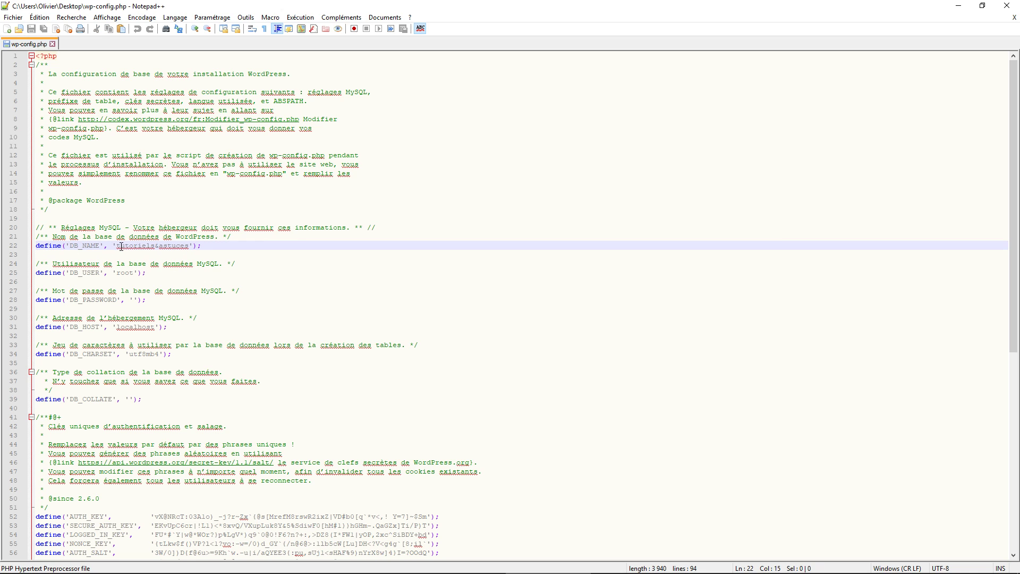
{"action": "left_click_drag", "start_coordinate": [116, 246], "coordinate": [192, 249]}
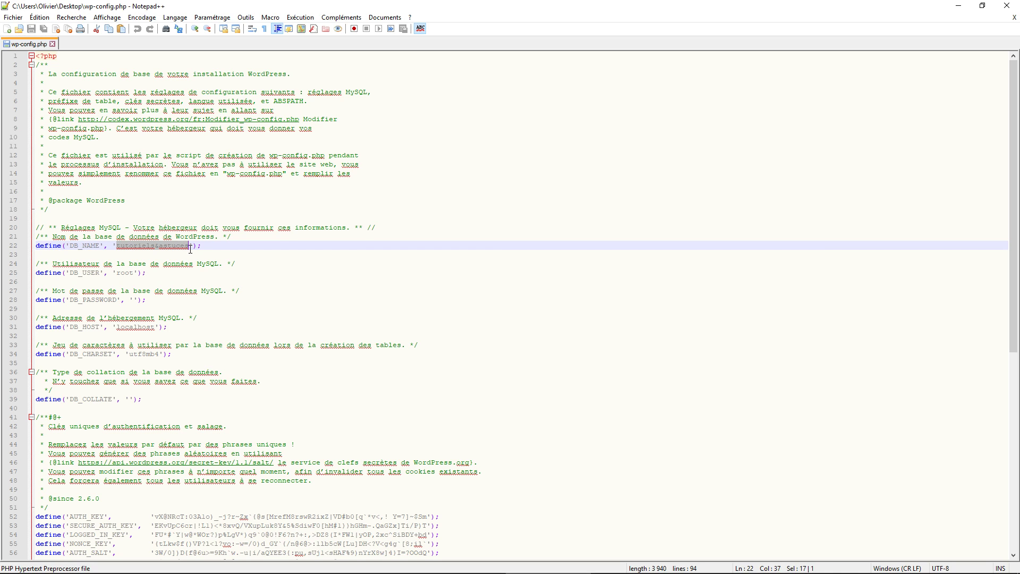
{"action": "type", "text": "id4978869_tutoexpert"}
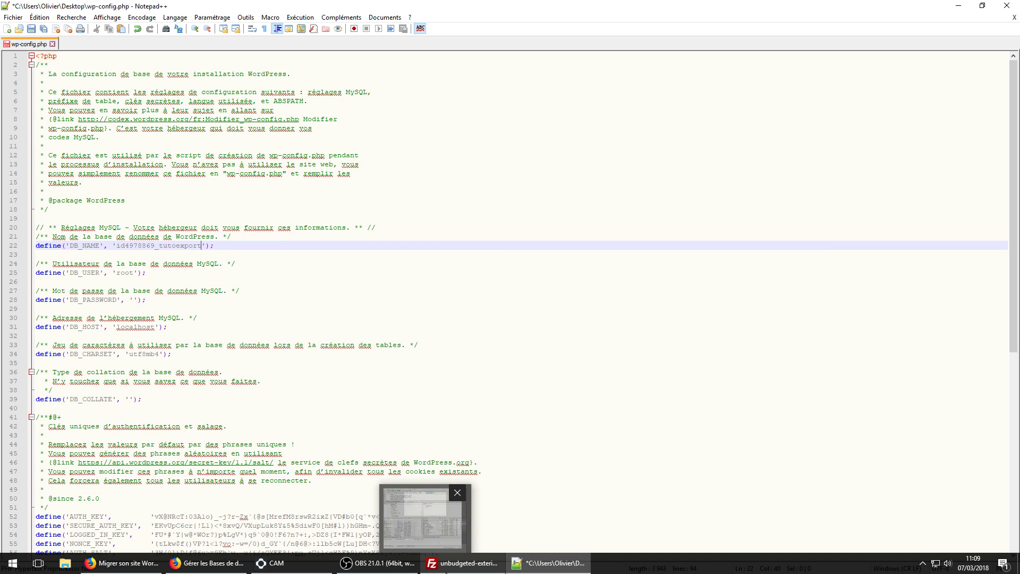
Copy the hosted database user from 000webhost and paste it over 'root' in DB_USER.
{"action": "mouse_move", "coordinate": [446, 572]}
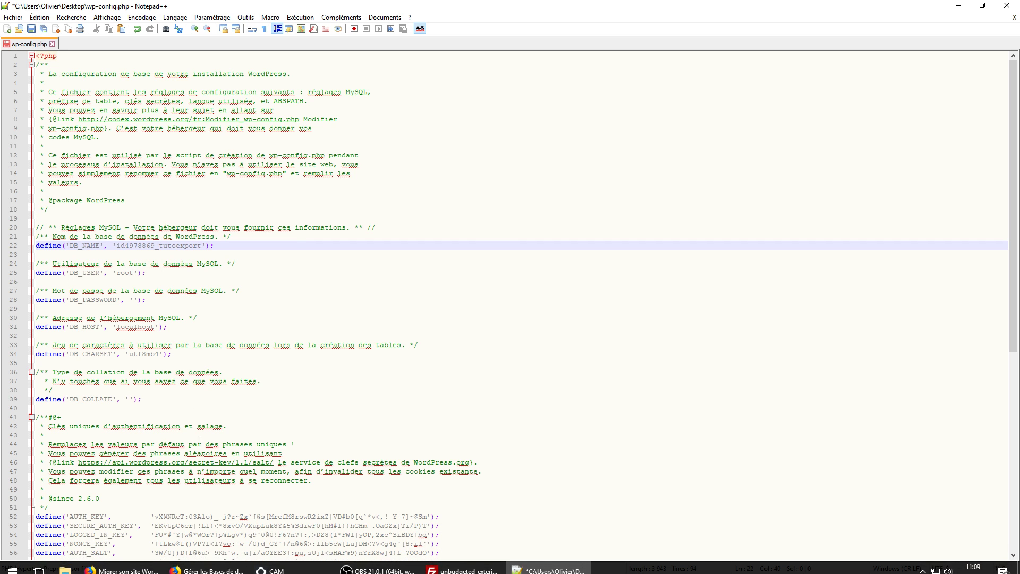
{"action": "left_click", "coordinate": [207, 563]}
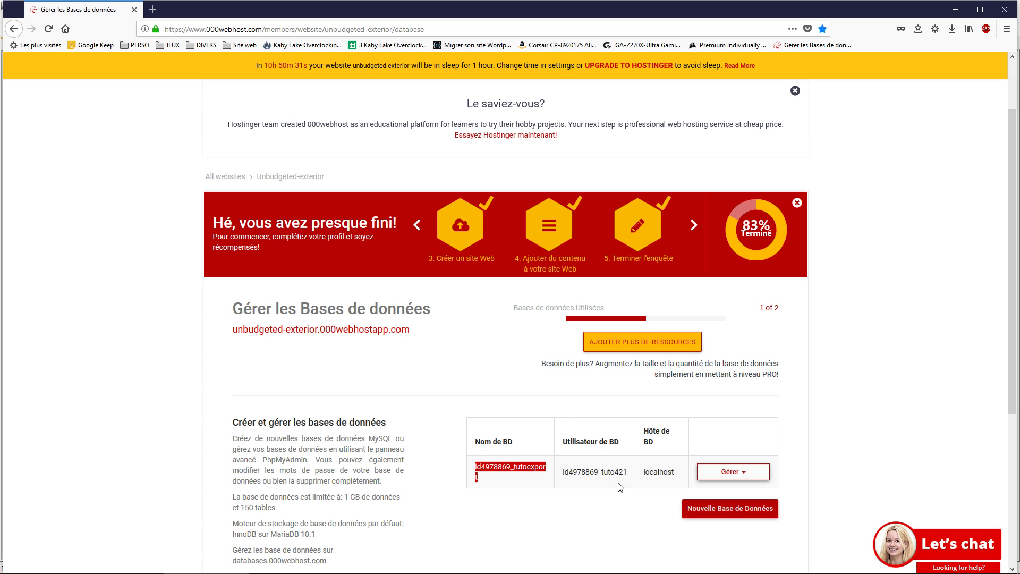
{"action": "left_click_drag", "start_coordinate": [630, 473], "coordinate": [560, 472]}
{"action": "key", "text": "ctrl+c"}
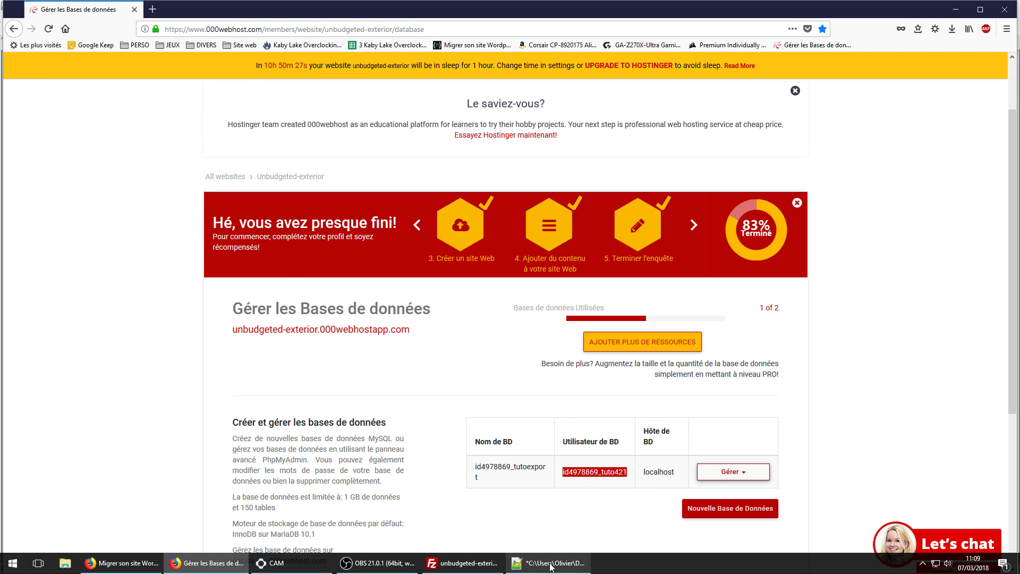
{"action": "left_click", "coordinate": [547, 563]}
{"action": "left_click_drag", "start_coordinate": [134, 273], "coordinate": [115, 275]}
{"action": "key", "text": "ctrl+v"}
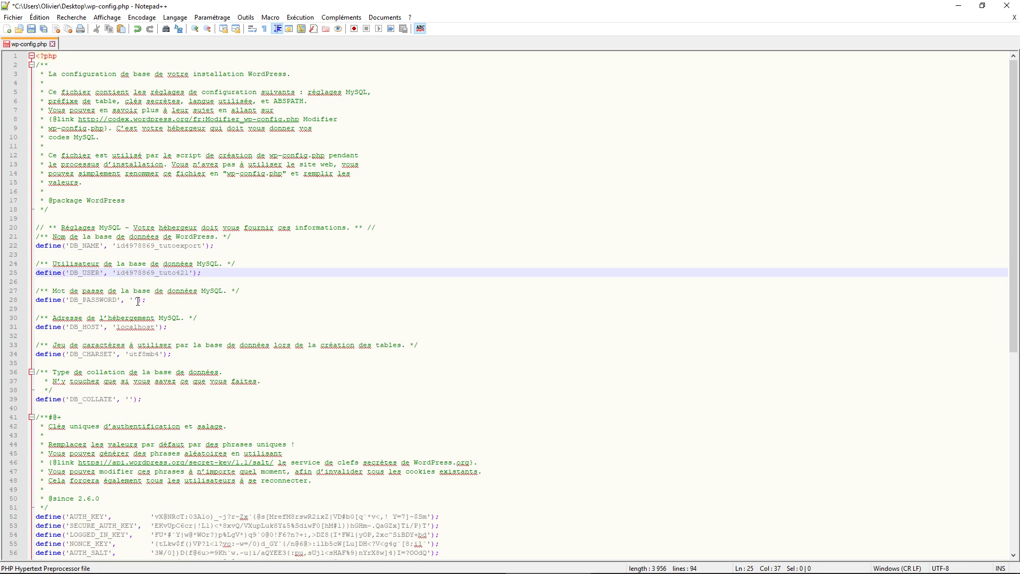
Place the cursor in the empty DB_PASSWORD value and switch back to the 000webhost database page.
{"action": "left_click", "coordinate": [135, 300]}
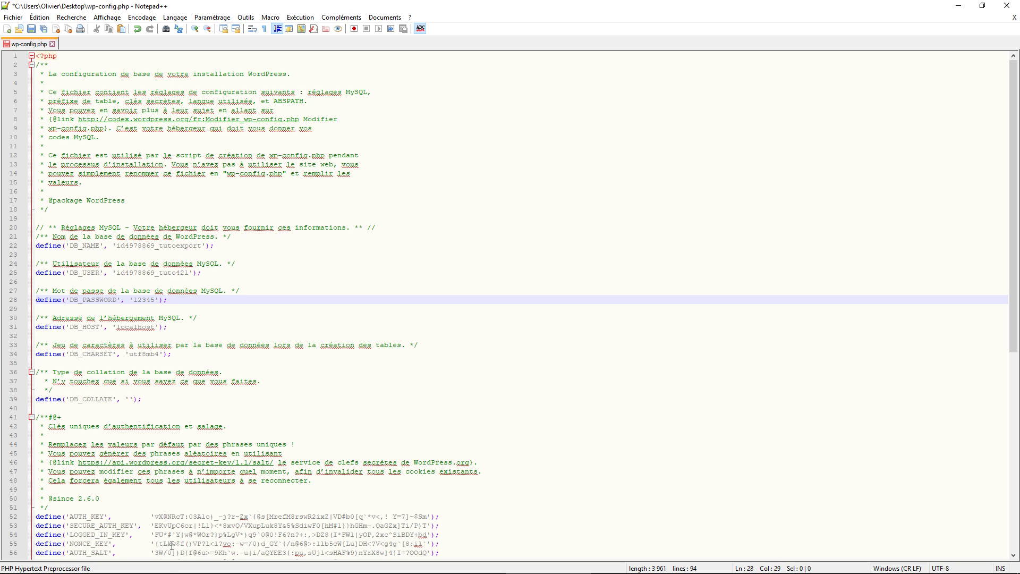
{"action": "mouse_move", "coordinate": [133, 570]}
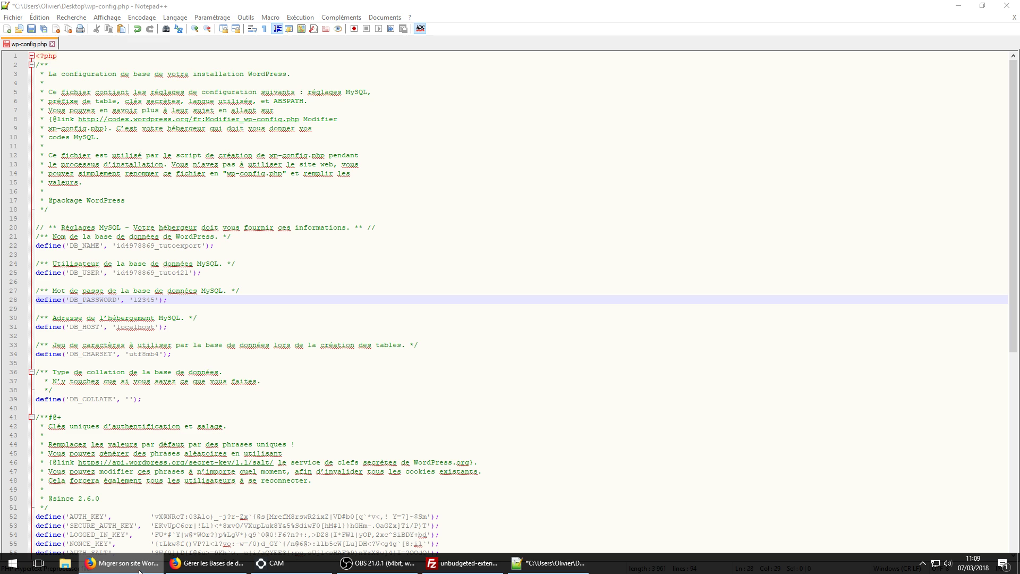
{"action": "left_click", "coordinate": [207, 563]}
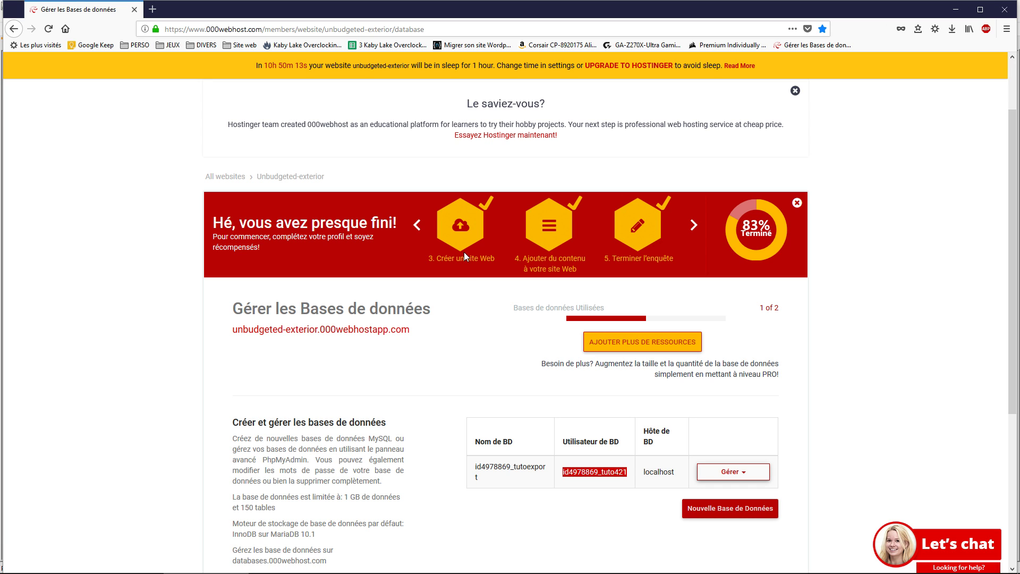
Save wp-config.php in Notepad++ with DB_HOST kept as localhost.
{"action": "scroll", "coordinate": [423, 390], "scroll_direction": "down", "scroll_amount": 3}
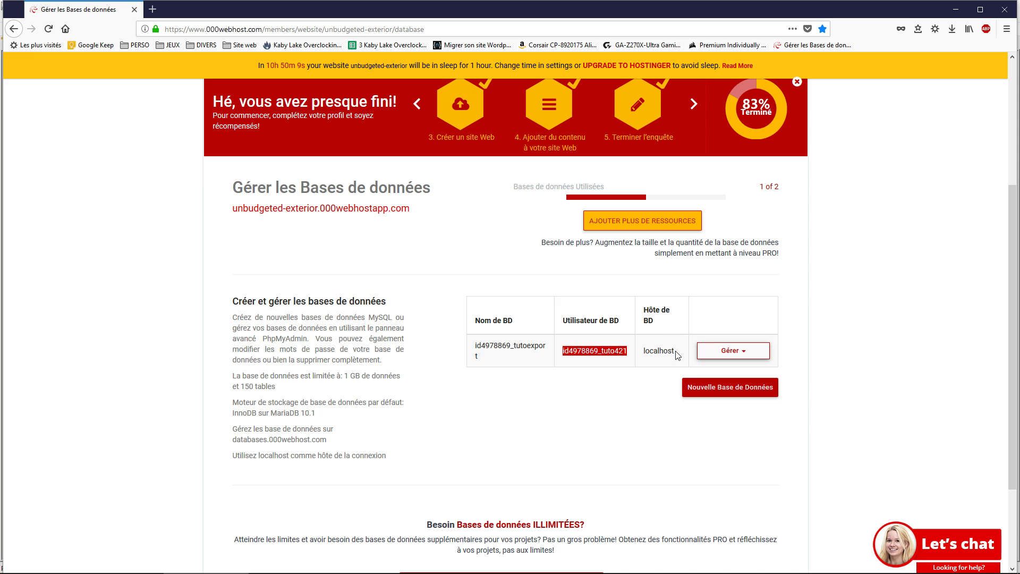
{"action": "mouse_move", "coordinate": [372, 571]}
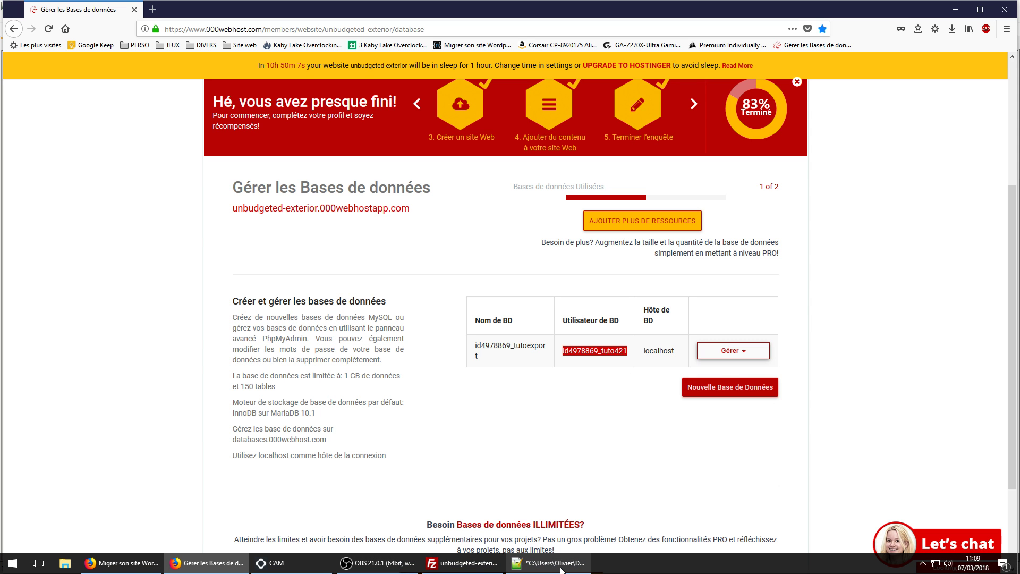
{"action": "left_click", "coordinate": [950, 16]}
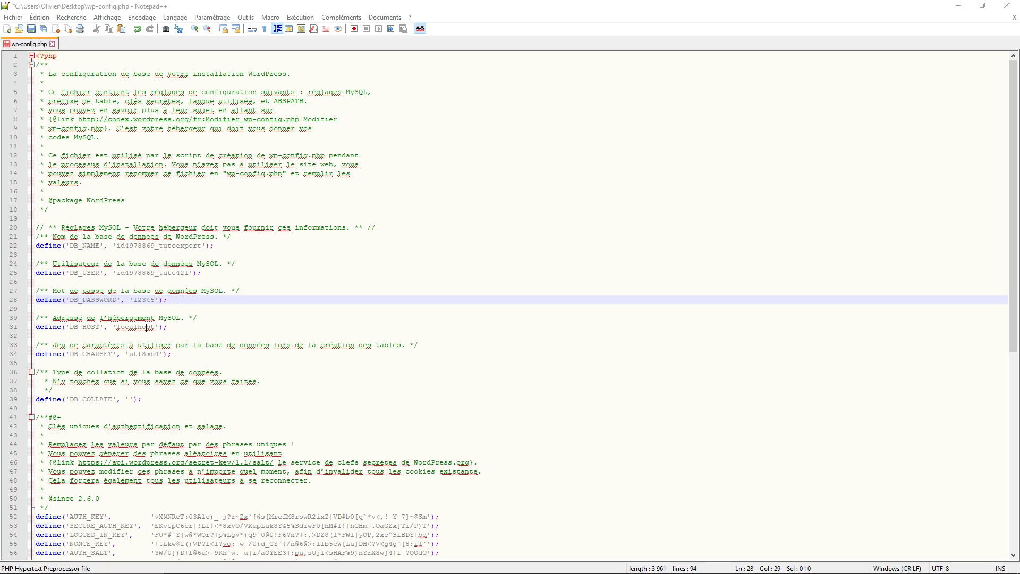
{"action": "left_click", "coordinate": [146, 327]}
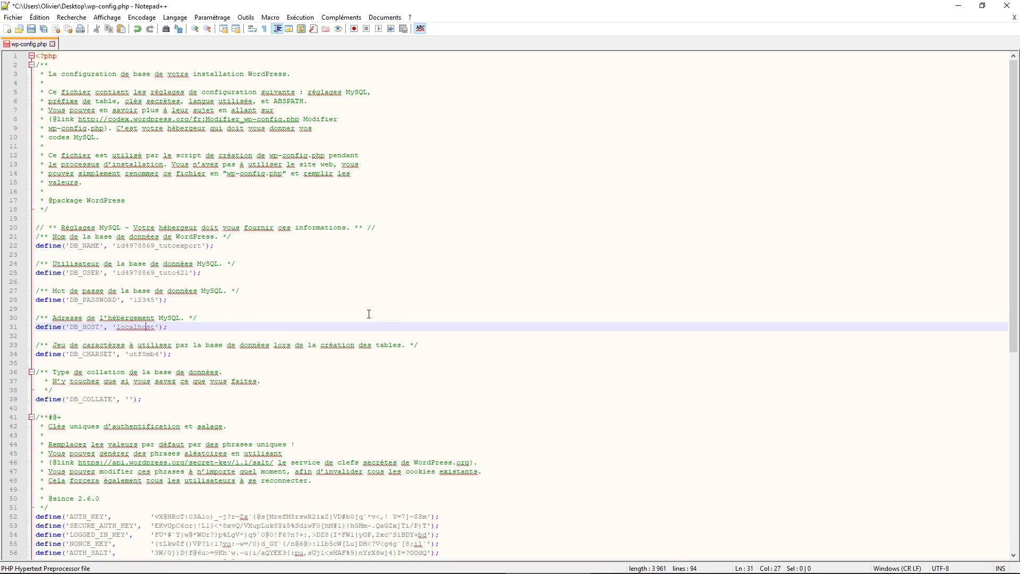
{"action": "key", "text": "ctrl+s"}
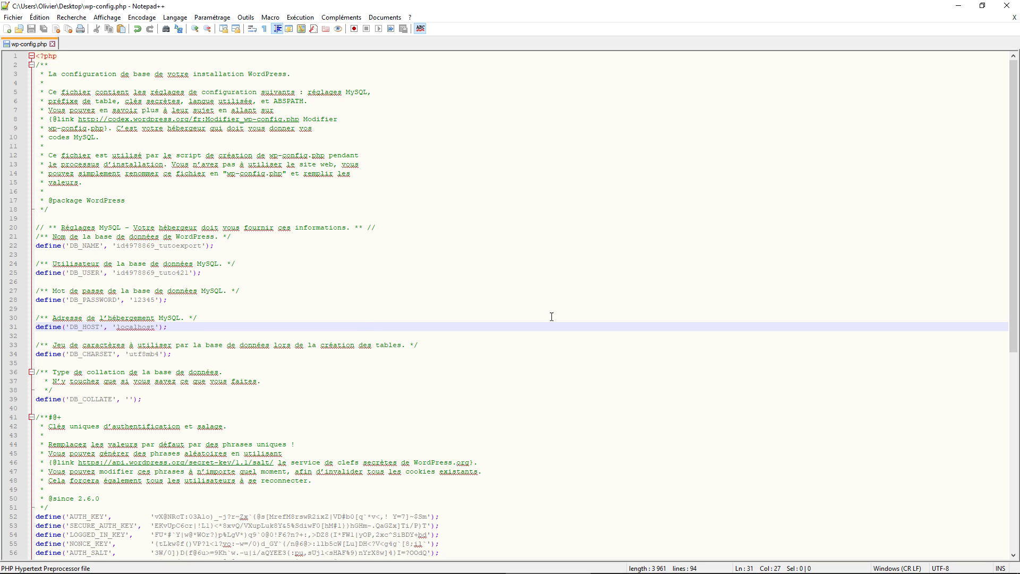
Shut down WampServer with Fermer in its tray menu and close Notepad++.
{"action": "mouse_move", "coordinate": [139, 573]}
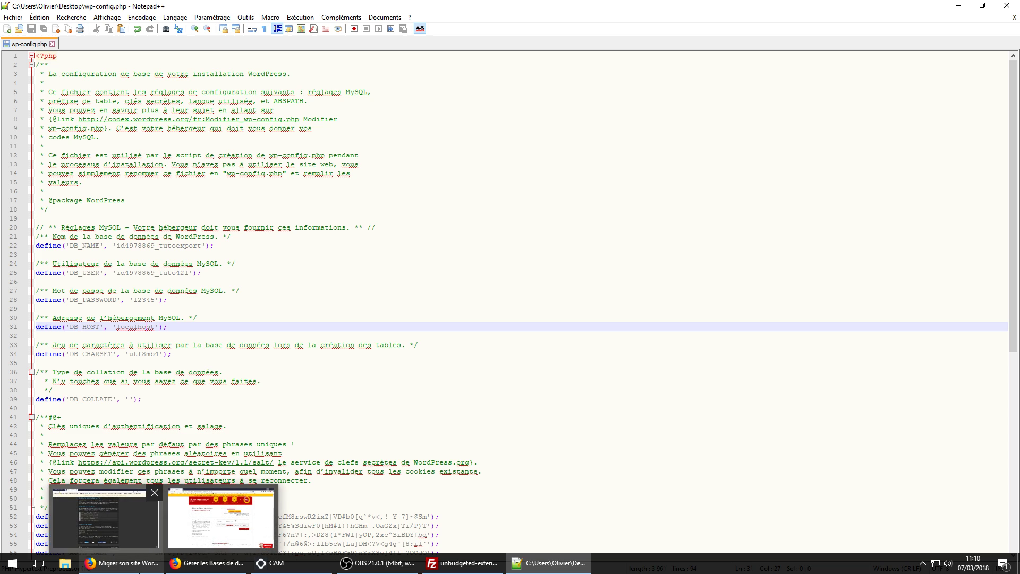
{"action": "left_click", "coordinate": [925, 568]}
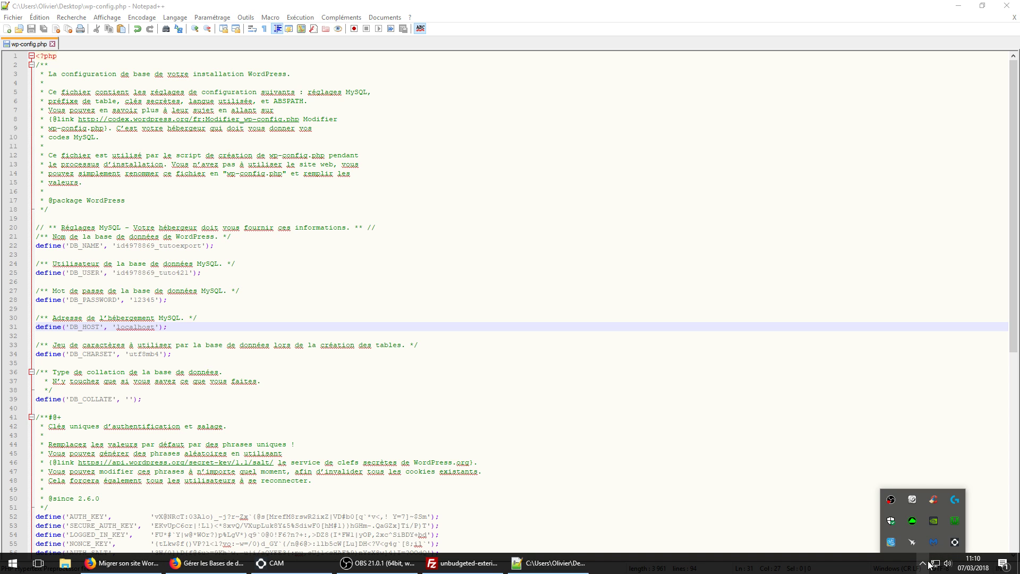
{"action": "right_click", "coordinate": [951, 519]}
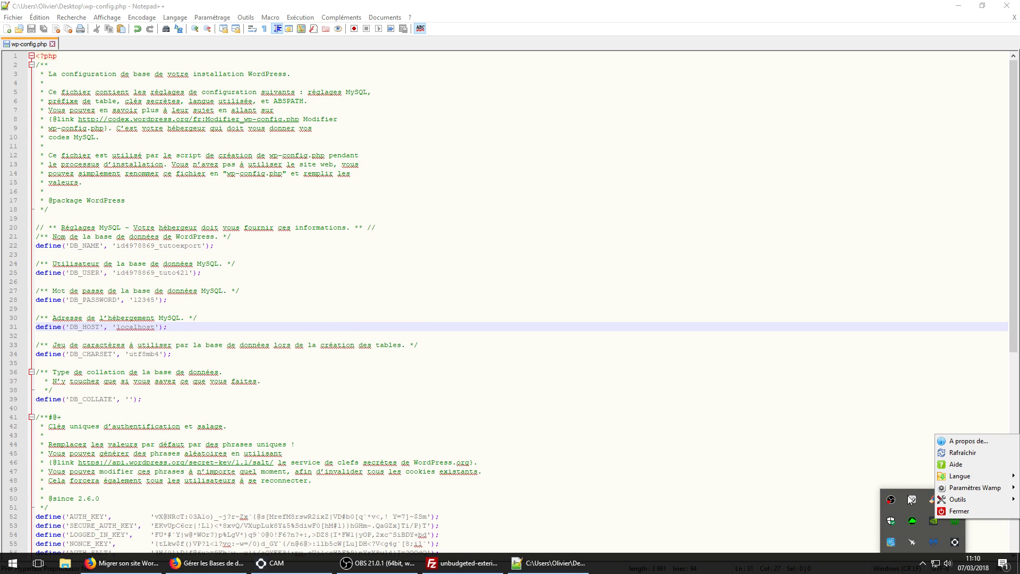
{"action": "left_click", "coordinate": [974, 510]}
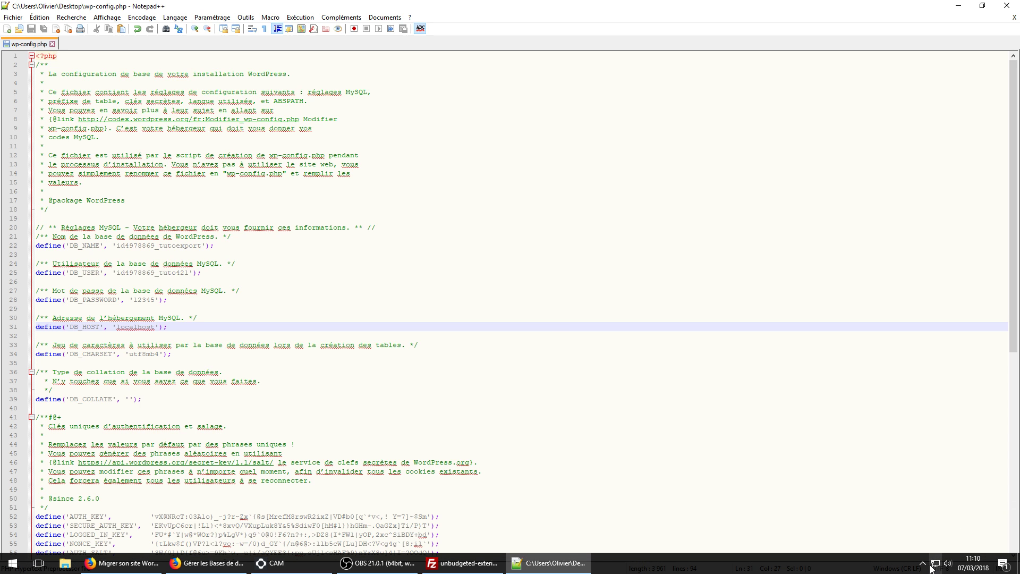
{"action": "left_click", "coordinate": [922, 564]}
{"action": "left_click", "coordinate": [553, 353]}
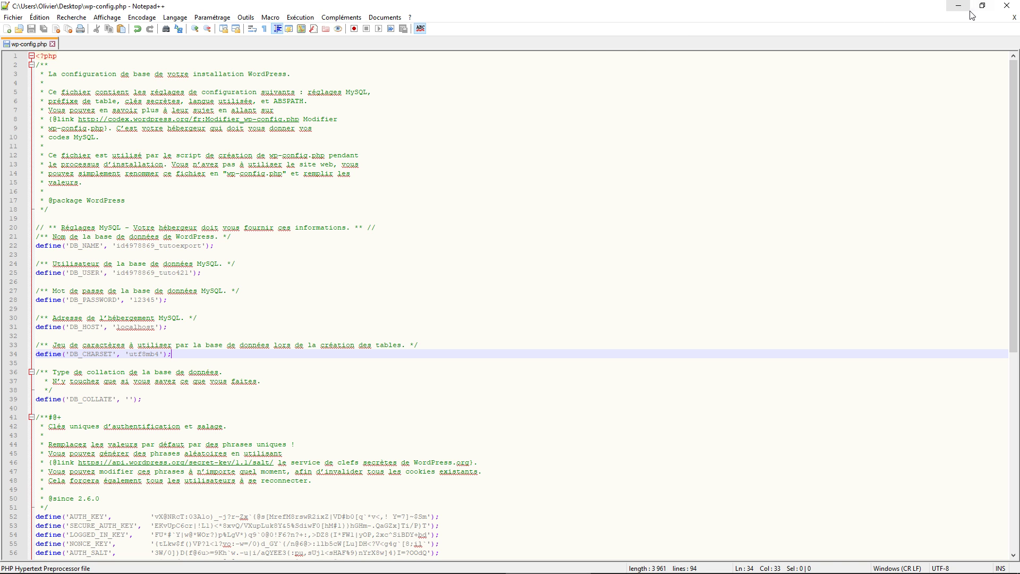
{"action": "left_click", "coordinate": [1013, 8]}
Open the desktop .htaccess with Notepad++ and go to the last RewriteRule line.
{"action": "right_click", "coordinate": [33, 234]}
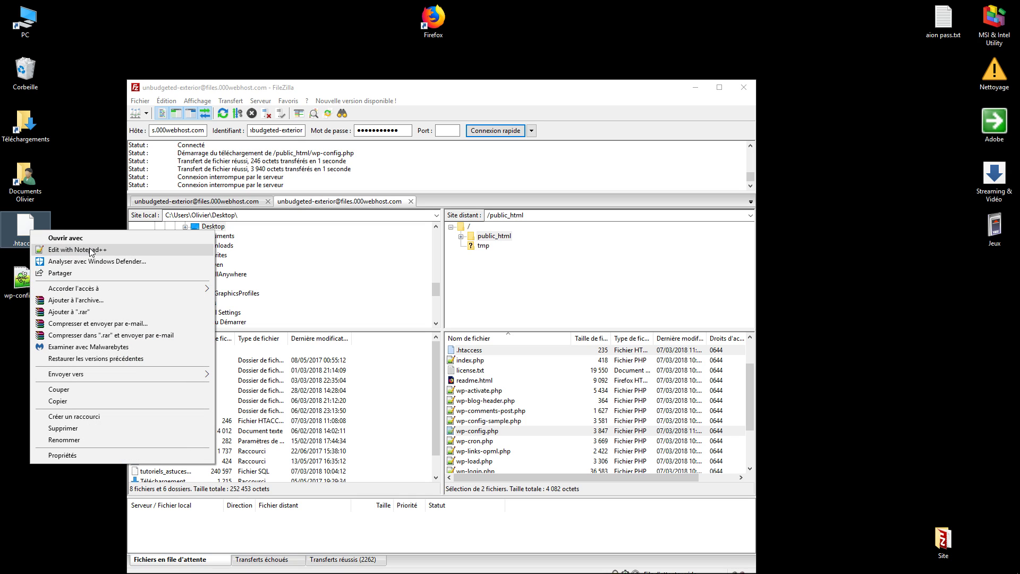
{"action": "left_click", "coordinate": [91, 249]}
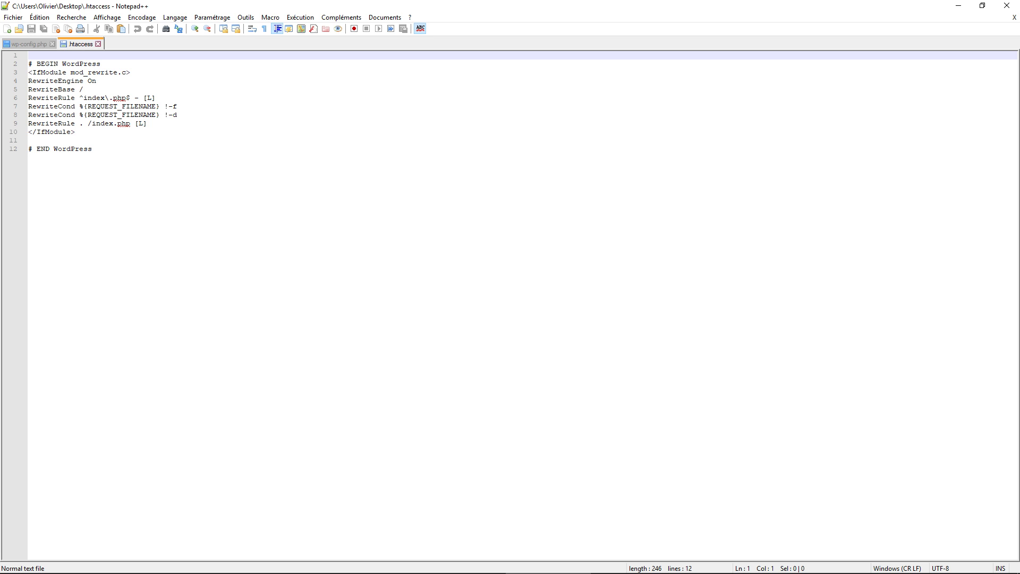
{"action": "left_click_drag", "start_coordinate": [147, 125], "coordinate": [27, 126]}
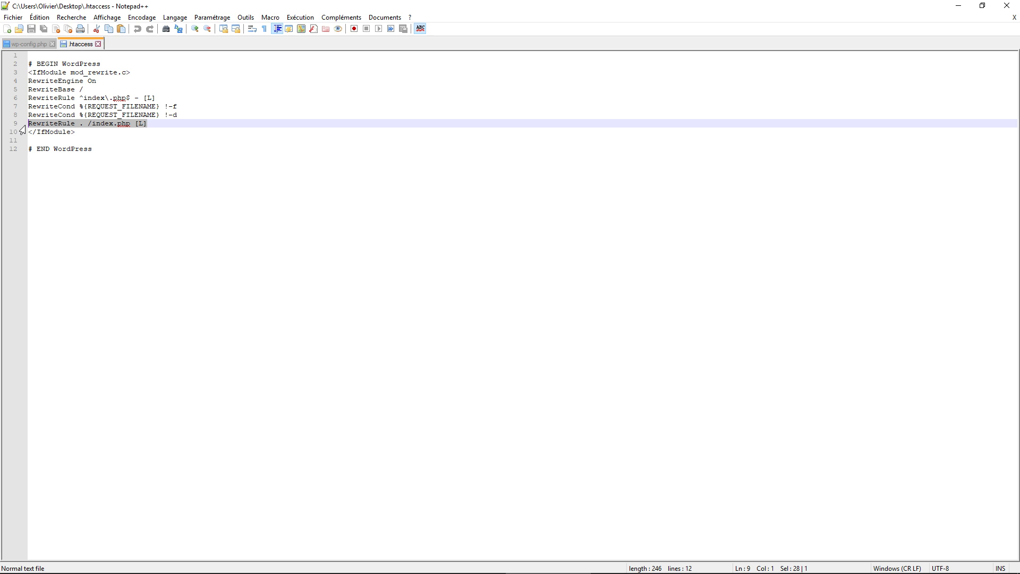
{"action": "left_click", "coordinate": [87, 124]}
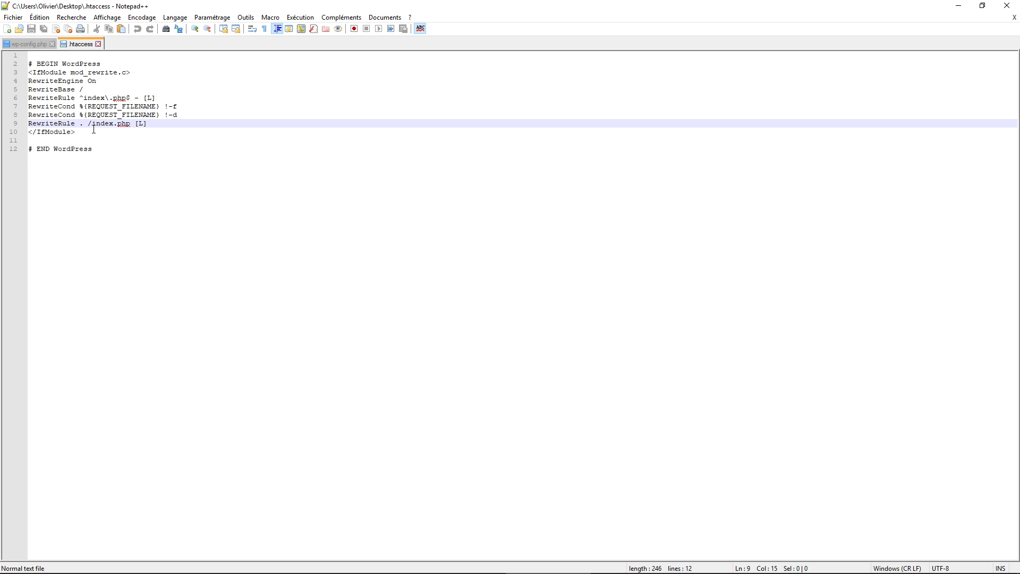
Try a '/nom de dossier' path in the RewriteRule, remove it, then save and close .htaccess.
{"action": "type", "text": "/"}
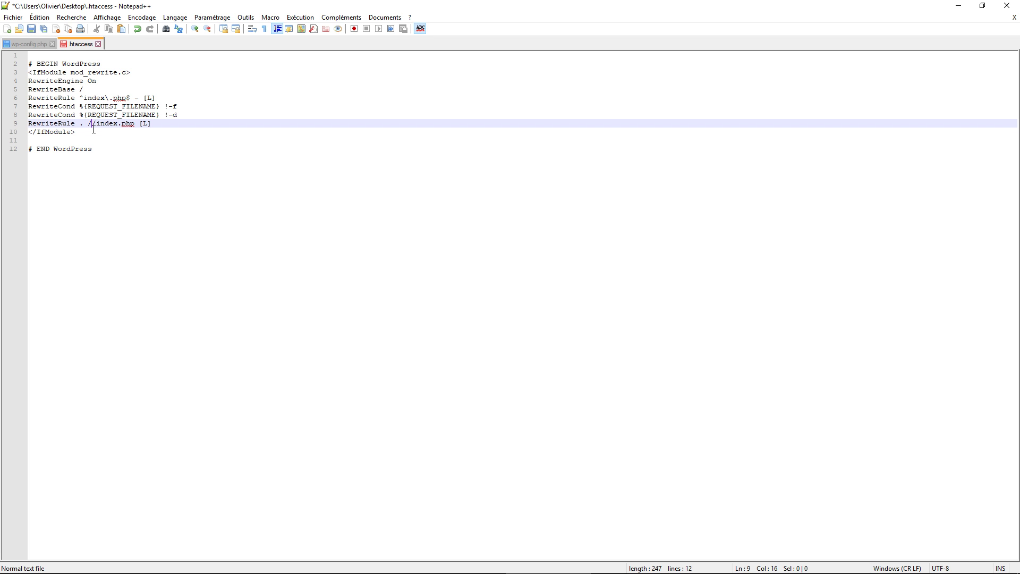
{"action": "type", "text": "nom de dossier"}
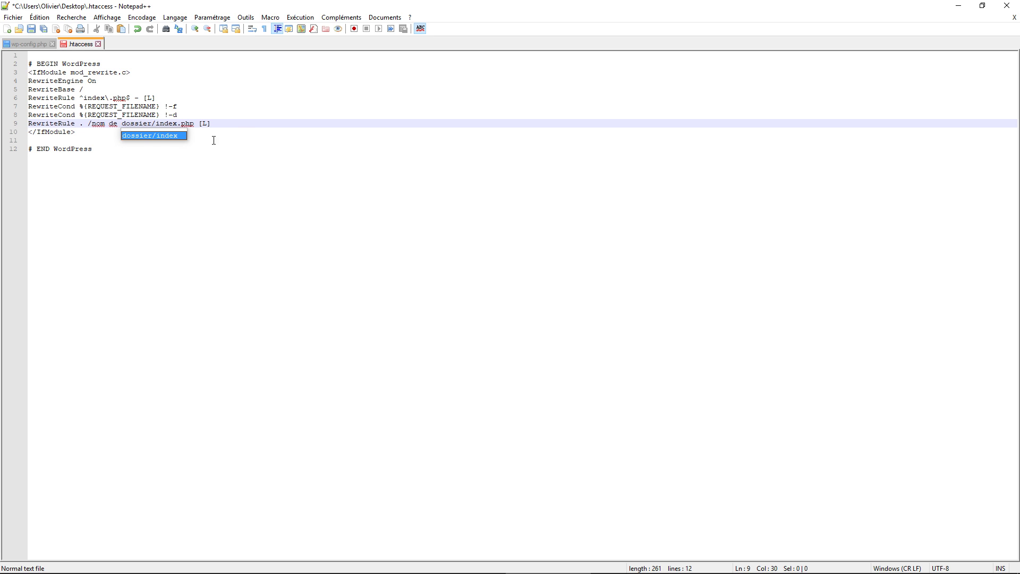
{"action": "left_click", "coordinate": [261, 172]}
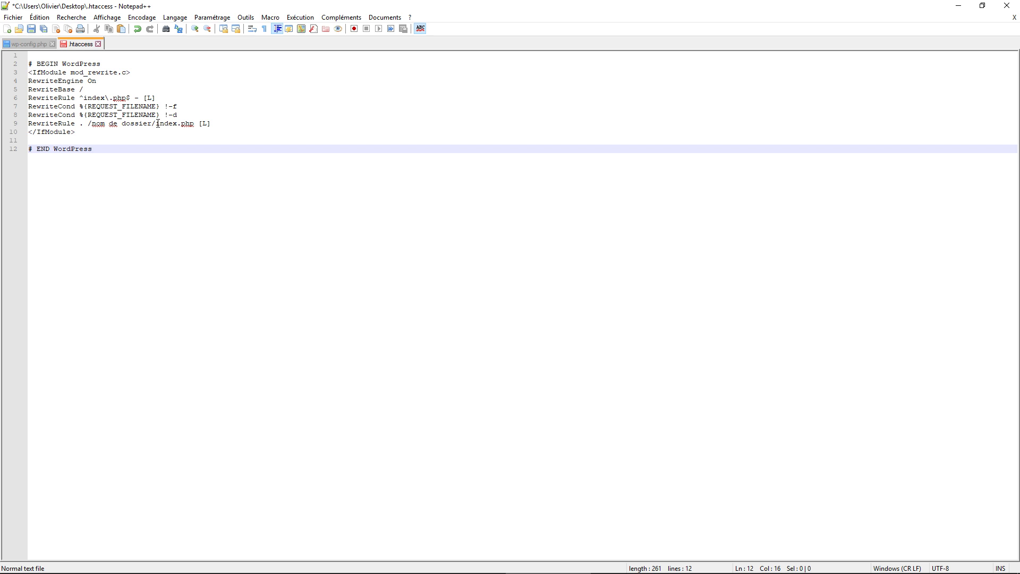
{"action": "left_click_drag", "start_coordinate": [152, 123], "coordinate": [91, 124]}
{"action": "key", "text": "Delete"}
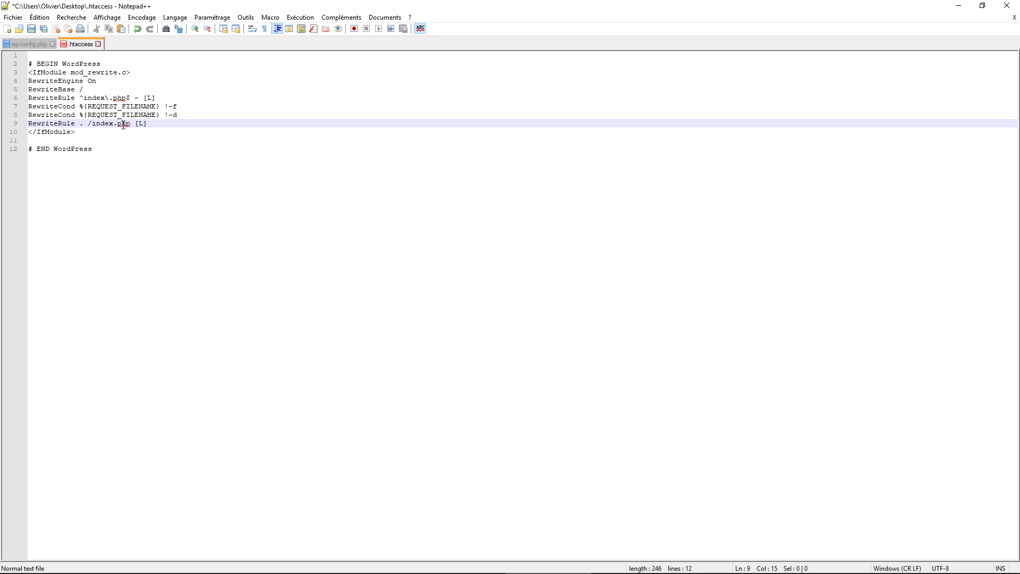
{"action": "left_click", "coordinate": [169, 187]}
{"action": "key", "text": "ctrl+s"}
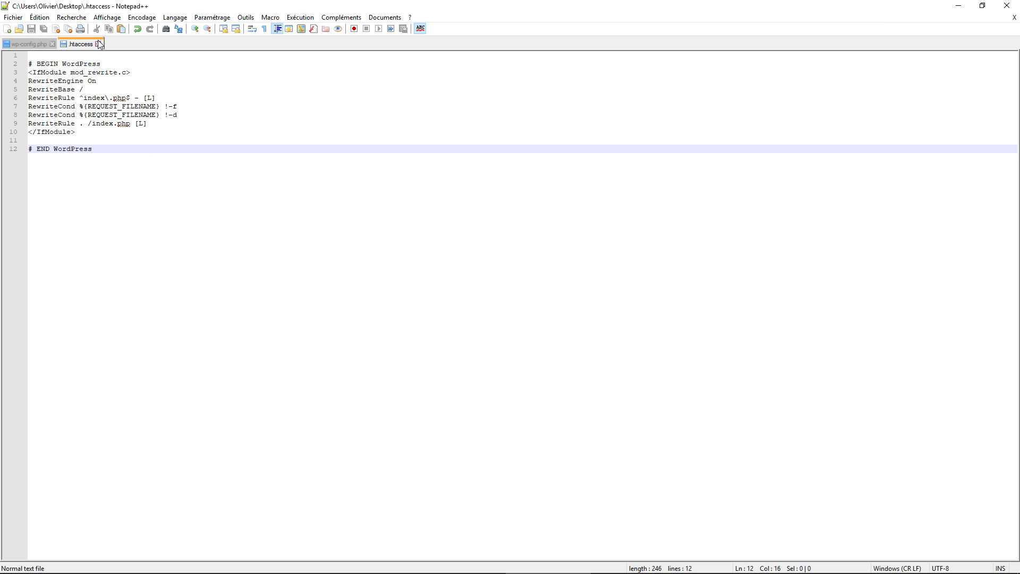
{"action": "left_click", "coordinate": [98, 44]}
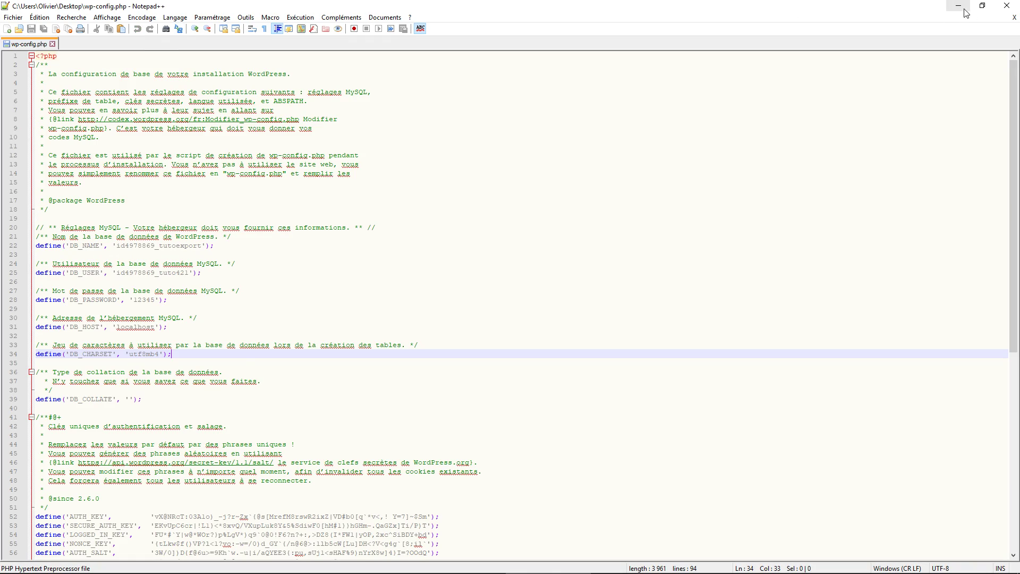
Close the Notepad++ window.
{"action": "left_click", "coordinate": [982, 5]}
{"action": "left_click", "coordinate": [753, 70]}
{"action": "left_click", "coordinate": [1007, 6]}
Upload .htaccess and wp-config.php to /public_html, then return to the 000webhost database page.
{"action": "left_click", "coordinate": [25, 283]}
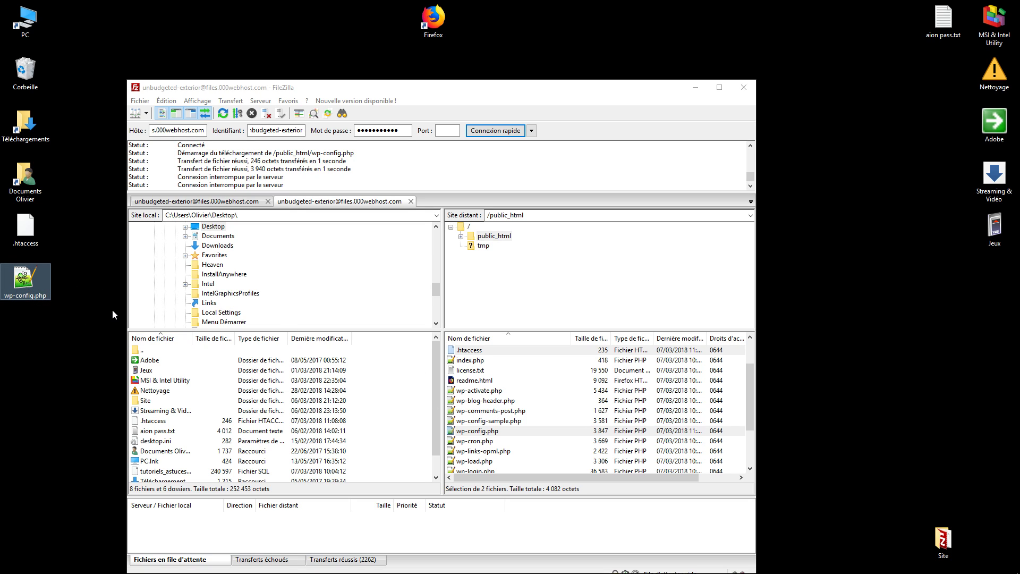
{"action": "left_click", "coordinate": [29, 232]}
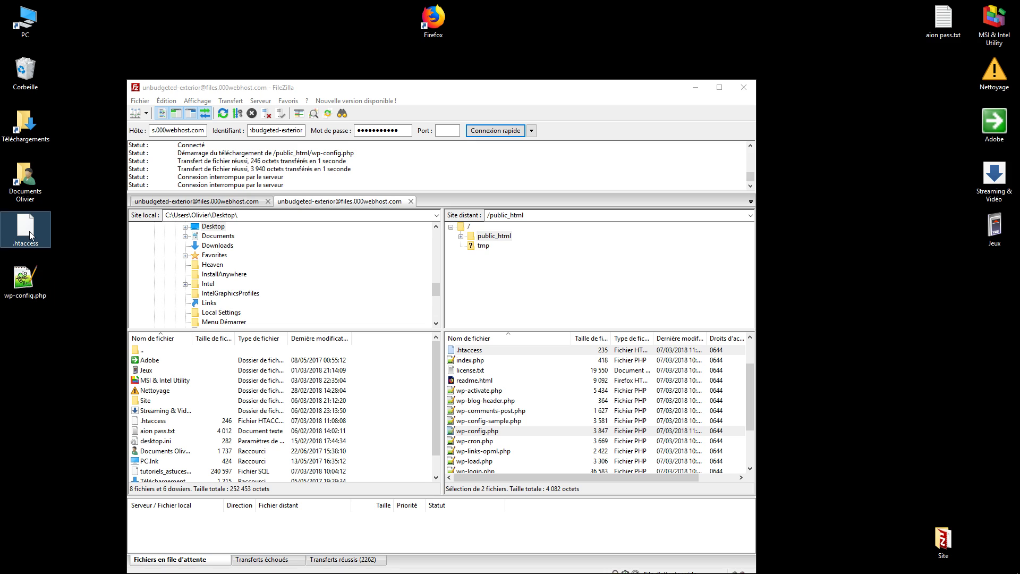
{"action": "left_click", "coordinate": [24, 284]}
{"action": "left_click_drag", "start_coordinate": [24, 230], "coordinate": [520, 395]}
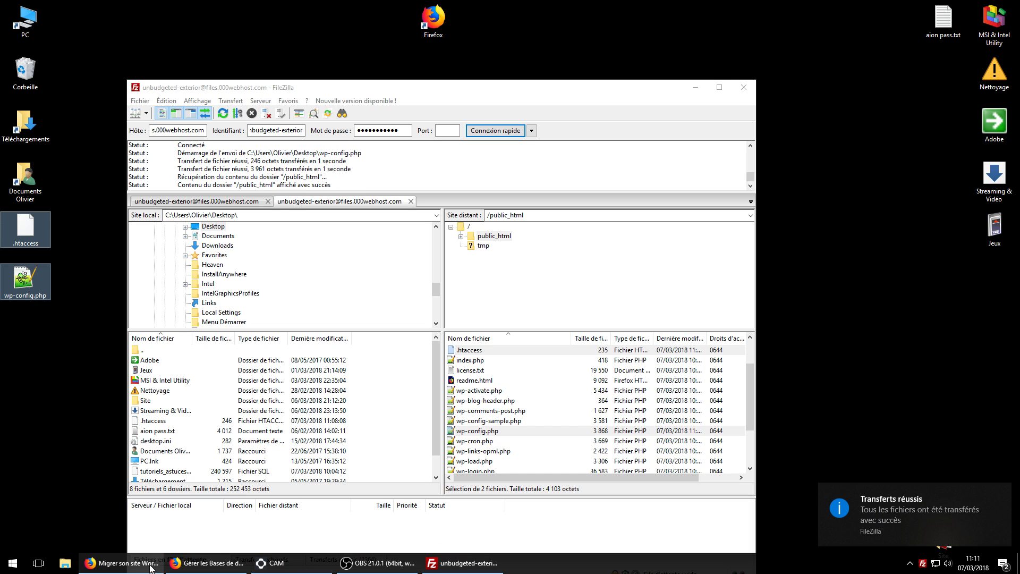
{"action": "left_click", "coordinate": [136, 566]}
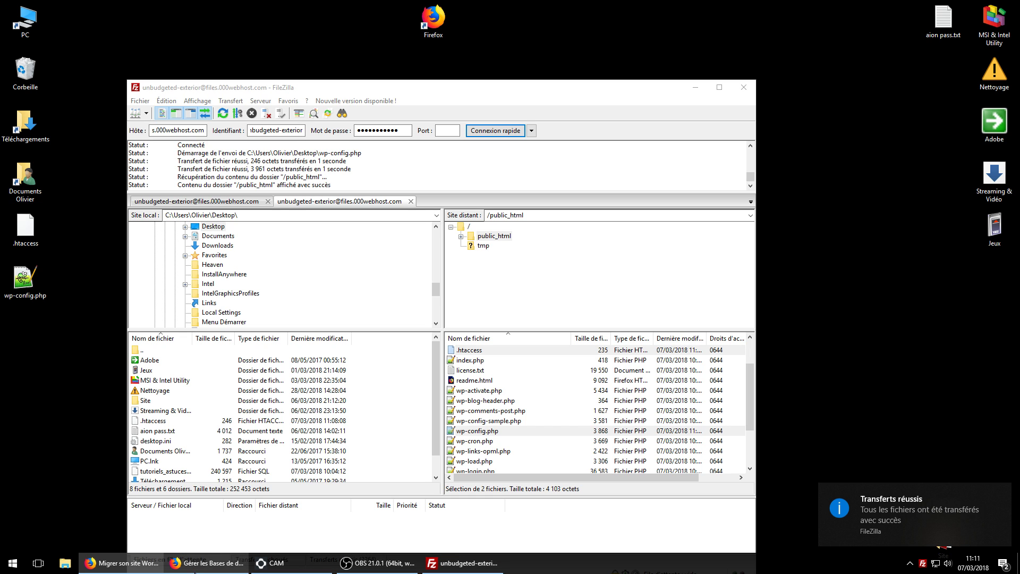
{"action": "left_click", "coordinate": [192, 564]}
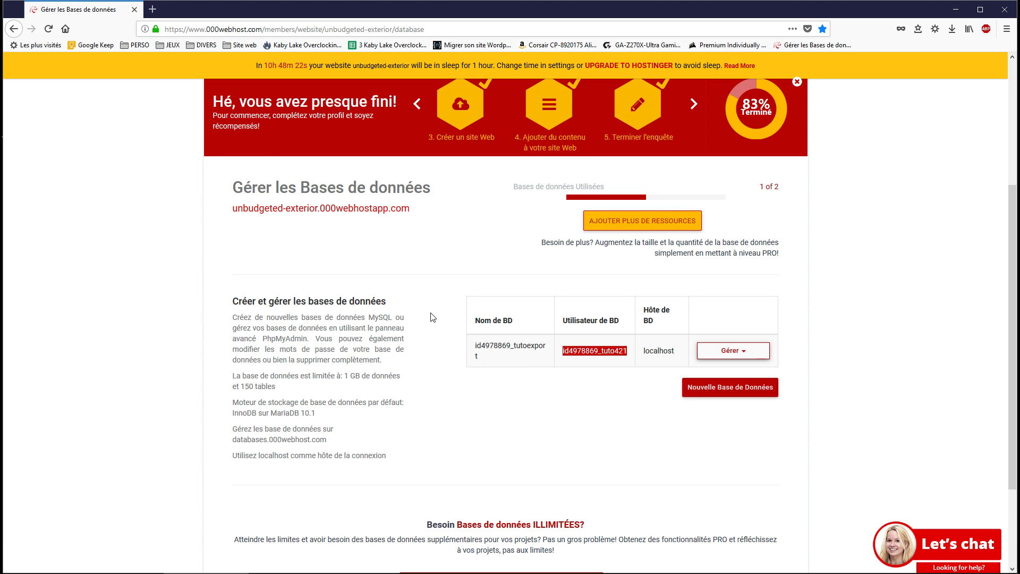
Open the site address unbudgeted-exterior.000webhostapp.com in a new Firefox tab.
{"action": "left_click_drag", "start_coordinate": [412, 209], "coordinate": [234, 214]}
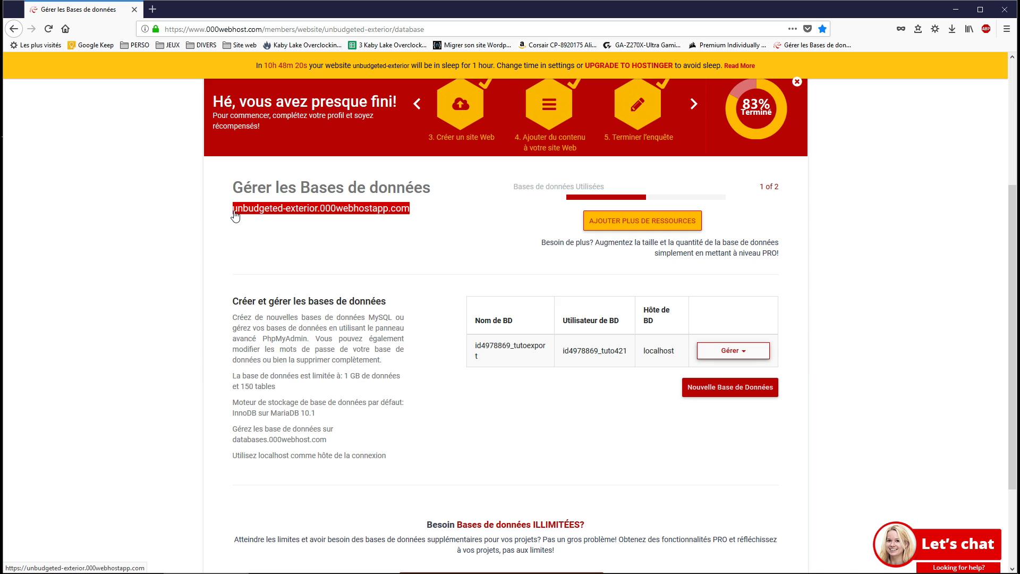
{"action": "key", "text": "ctrl+c"}
{"action": "key", "text": "ctrl+t"}
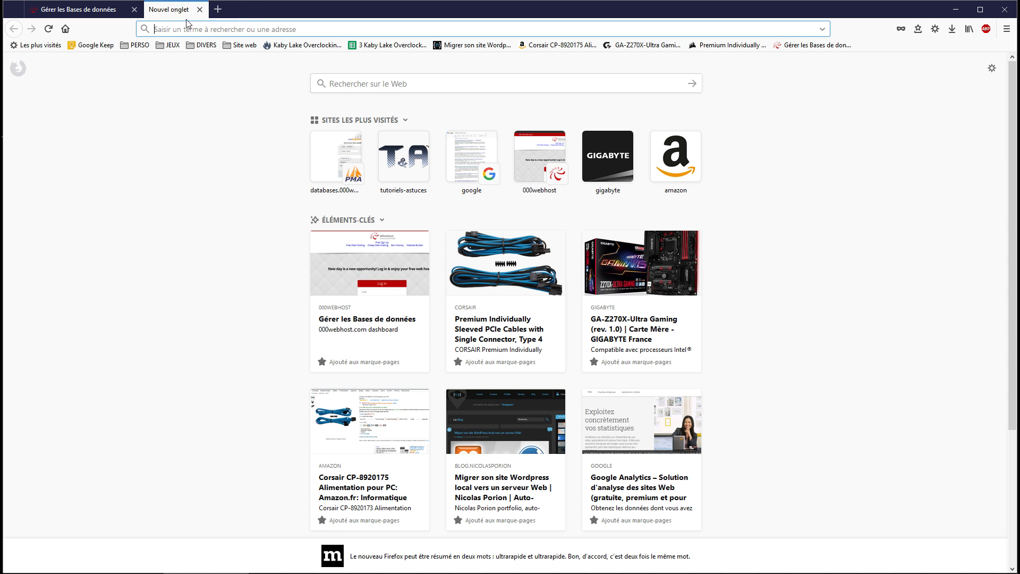
{"action": "key", "text": "ctrl+v"}
{"action": "key", "text": "Return"}
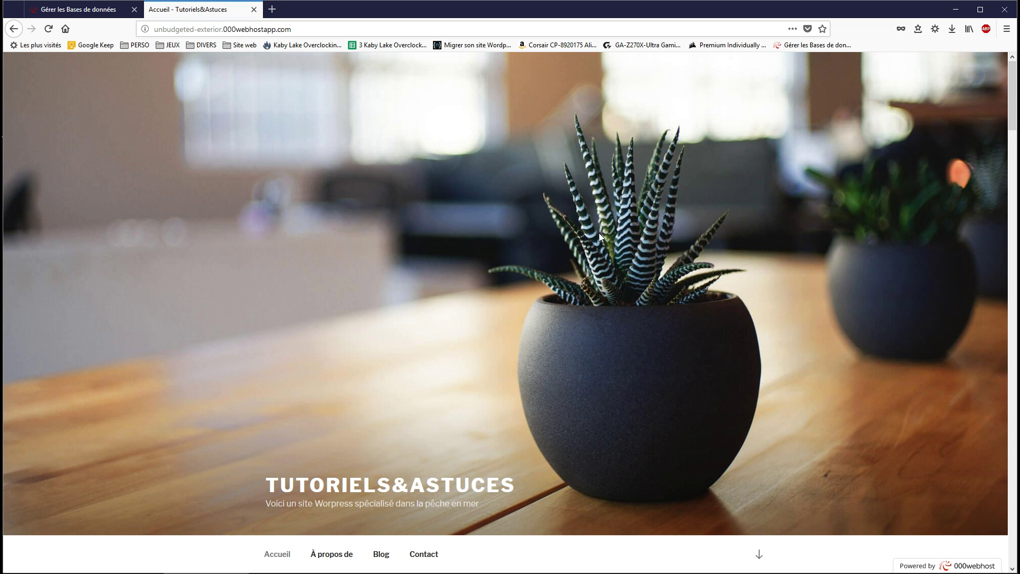
Scroll through the live TUTORIELS&ASTUCES homepage to check its content.
{"action": "left_click", "coordinate": [923, 562]}
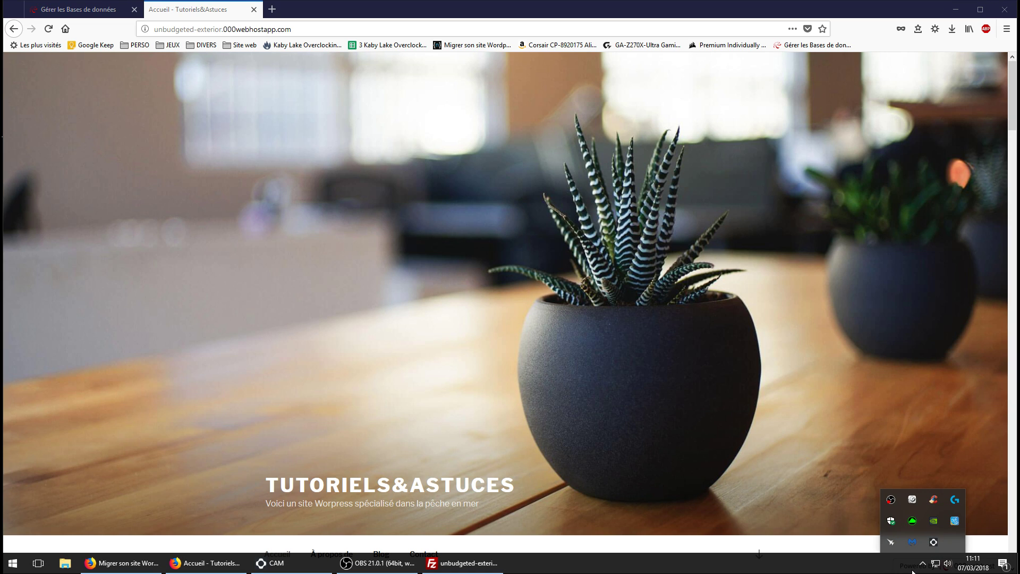
{"action": "left_click", "coordinate": [922, 562]}
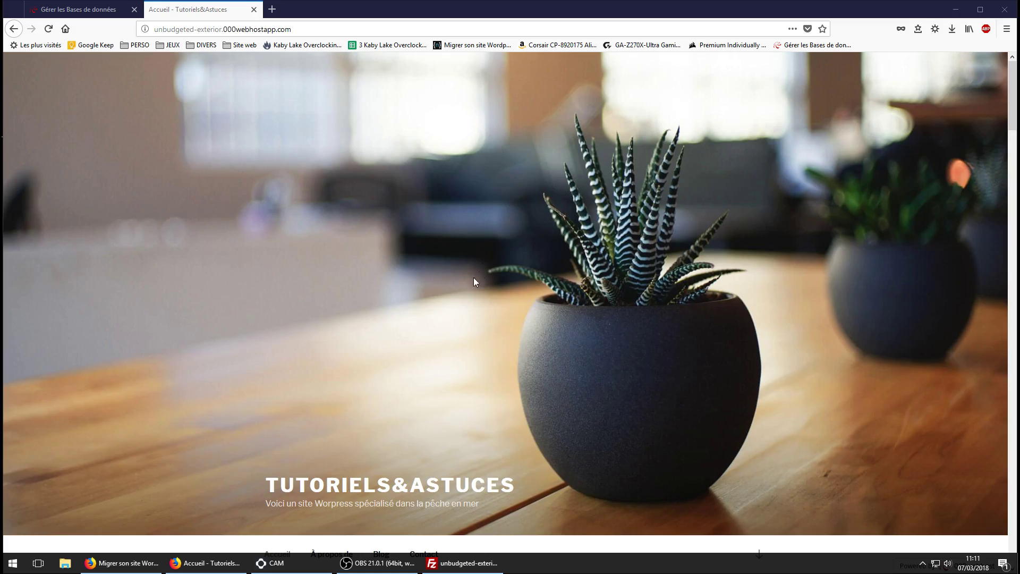
{"action": "scroll", "coordinate": [460, 316], "scroll_direction": "down", "scroll_amount": 5}
{"action": "scroll", "coordinate": [460, 316], "scroll_direction": "down", "scroll_amount": 15}
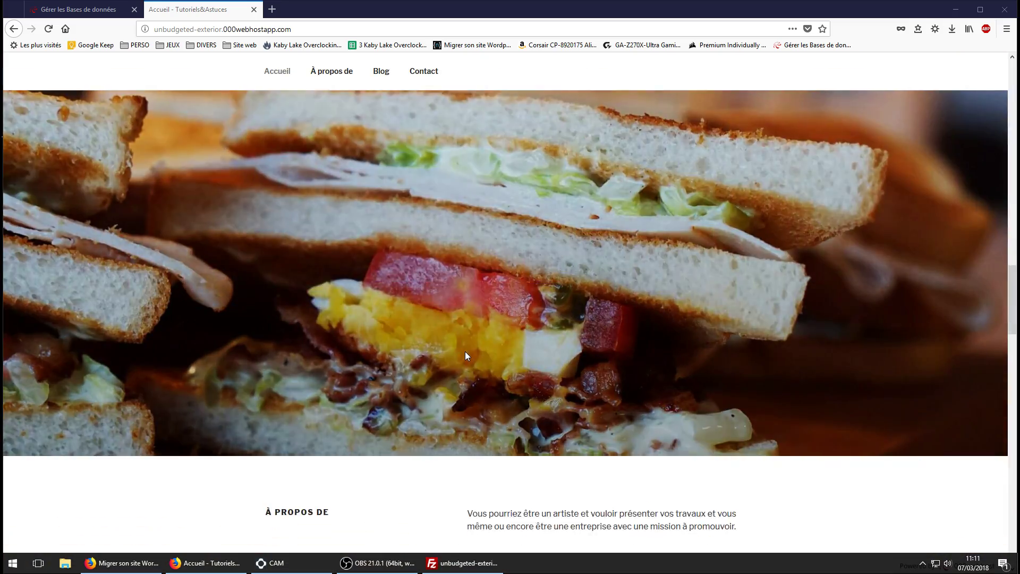
{"action": "scroll", "coordinate": [464, 355], "scroll_direction": "down", "scroll_amount": 8}
{"action": "scroll", "coordinate": [439, 353], "scroll_direction": "up", "scroll_amount": 8}
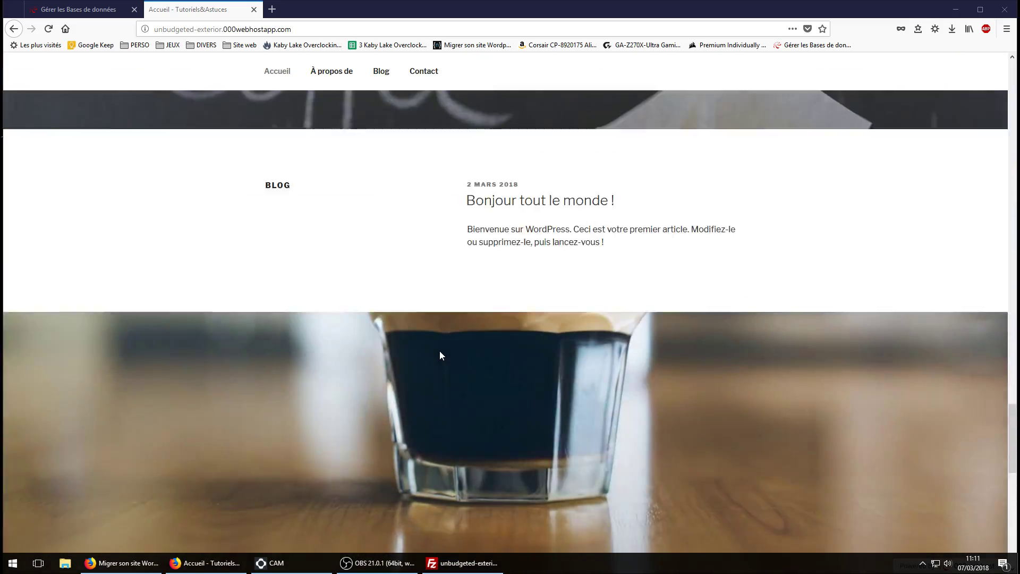
{"action": "scroll", "coordinate": [420, 365], "scroll_direction": "up", "scroll_amount": 18}
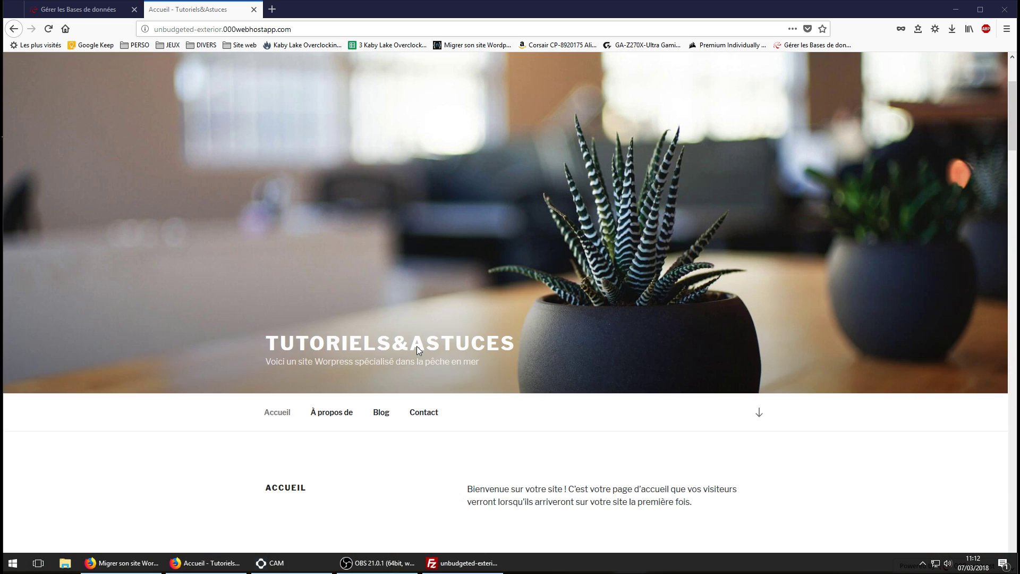
{"action": "scroll", "coordinate": [453, 303], "scroll_direction": "down", "scroll_amount": 3}
{"action": "scroll", "coordinate": [414, 266], "scroll_direction": "up", "scroll_amount": 3}
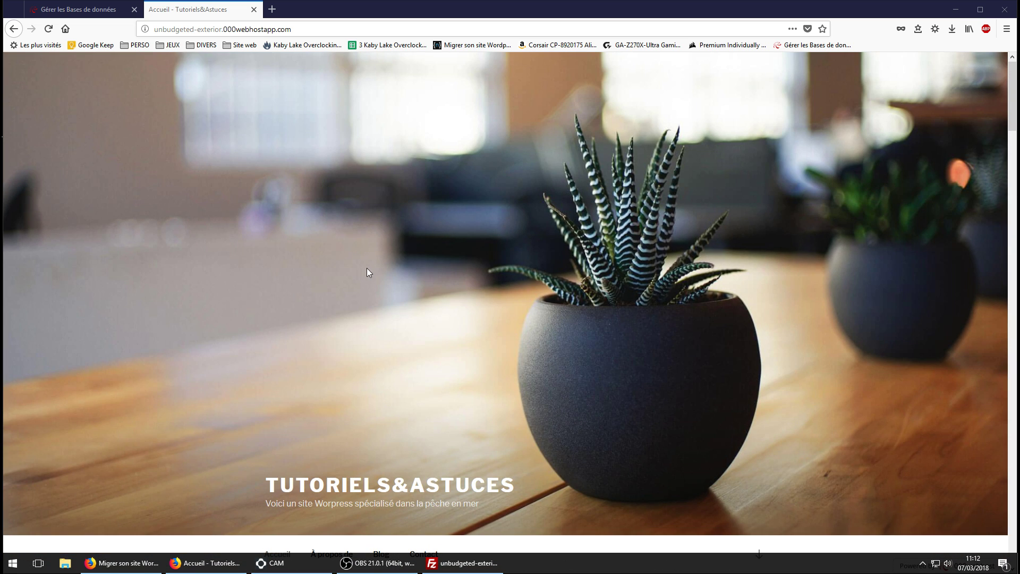
Go to the site's /wp-admin login page.
{"action": "left_click", "coordinate": [317, 29]}
{"action": "left_click", "coordinate": [317, 31]}
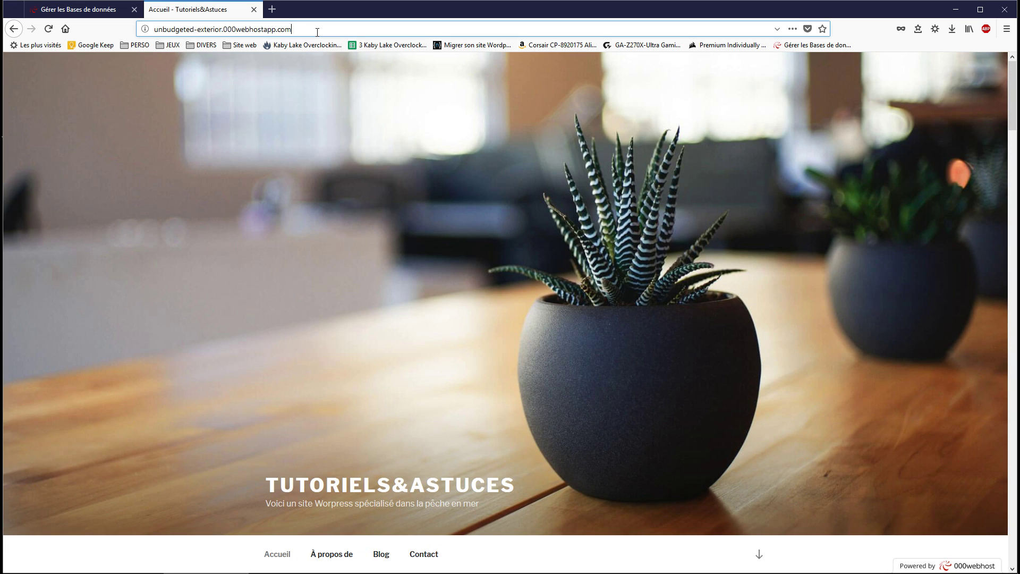
{"action": "type", "text": "/wp"}
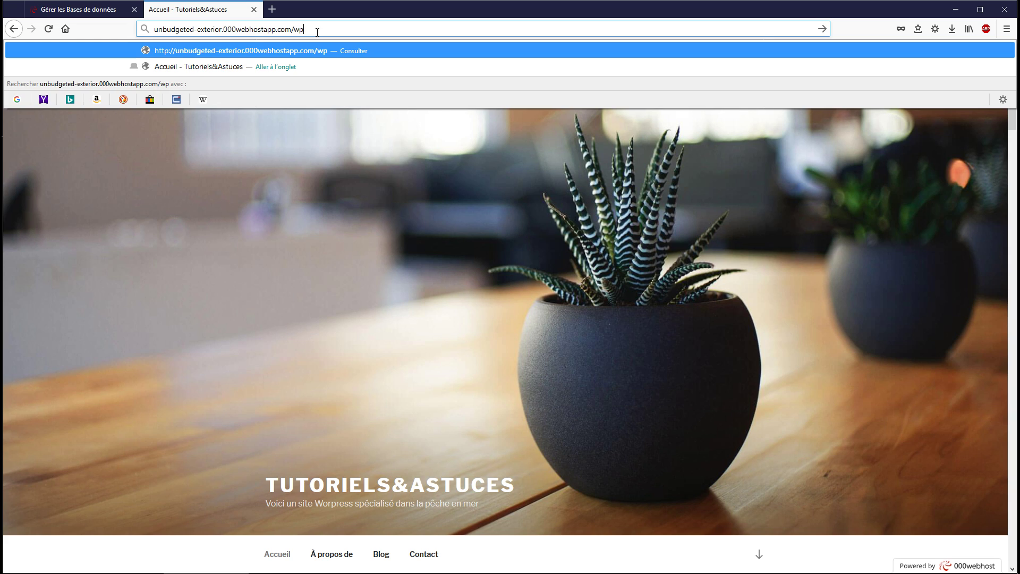
{"action": "type", "text": "-admin"}
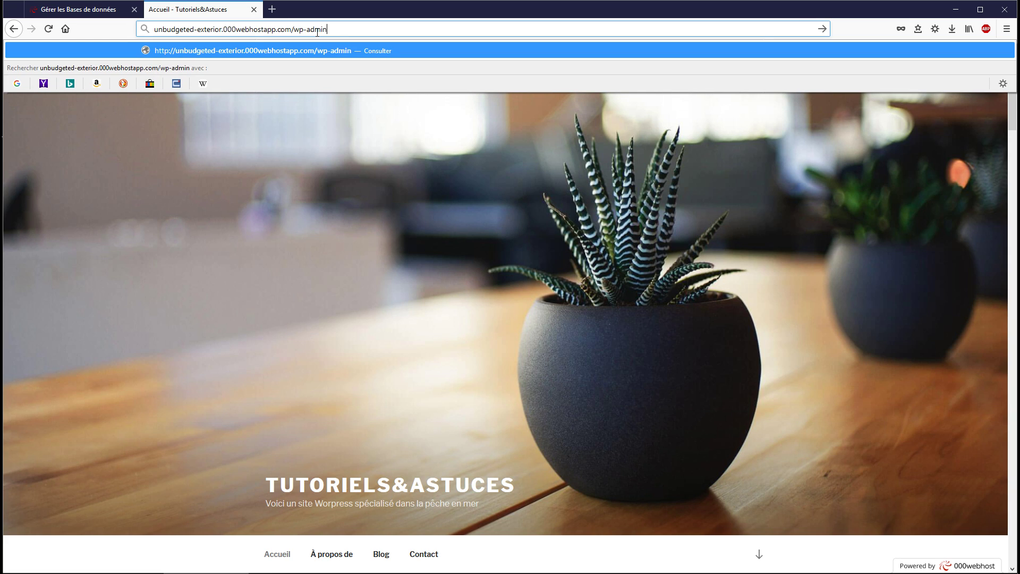
{"action": "key", "text": "Return"}
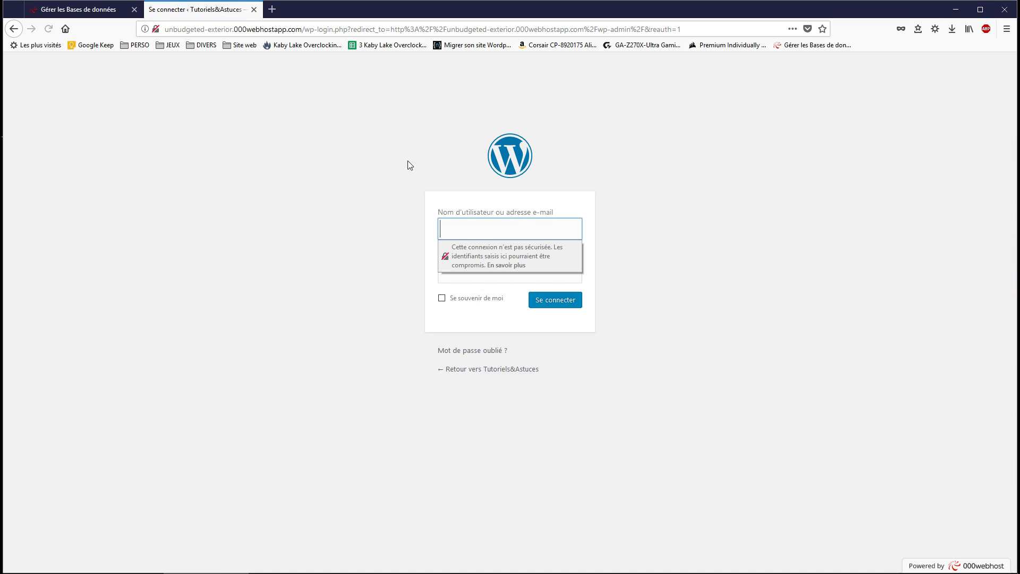
Log in with the administrator username and password, and save the credentials in Firefox.
{"action": "left_click", "coordinate": [477, 231]}
{"action": "left_click", "coordinate": [477, 230]}
{"action": "type", "text": "tutorielsastuces"}
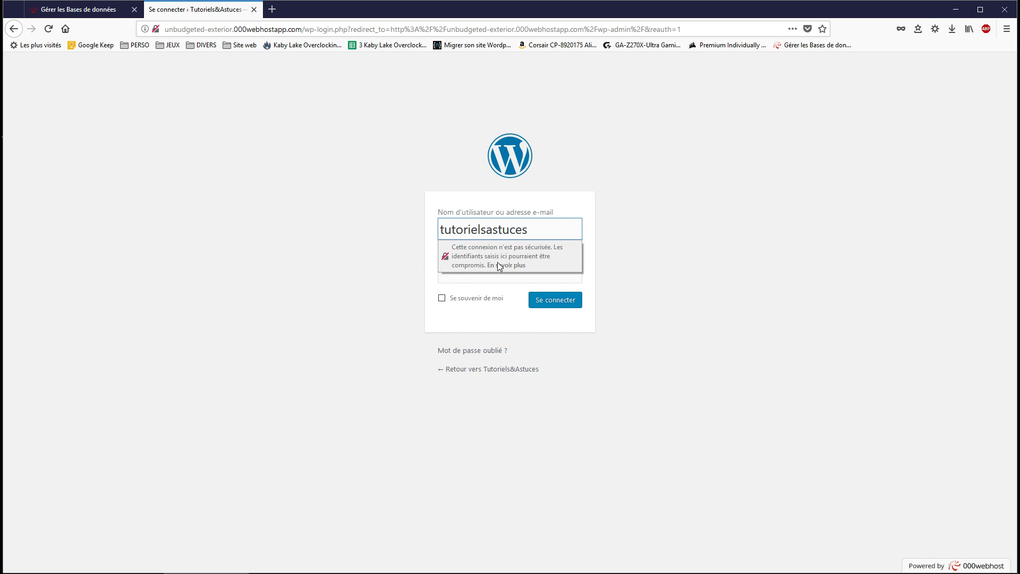
{"action": "left_click", "coordinate": [487, 281]}
{"action": "type", "text": "*****"}
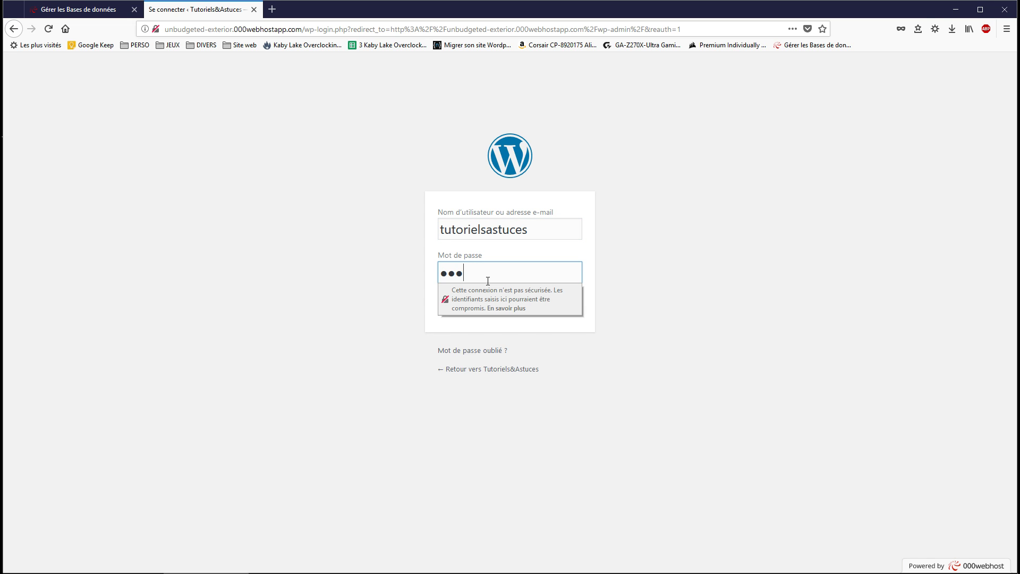
{"action": "left_click", "coordinate": [571, 296]}
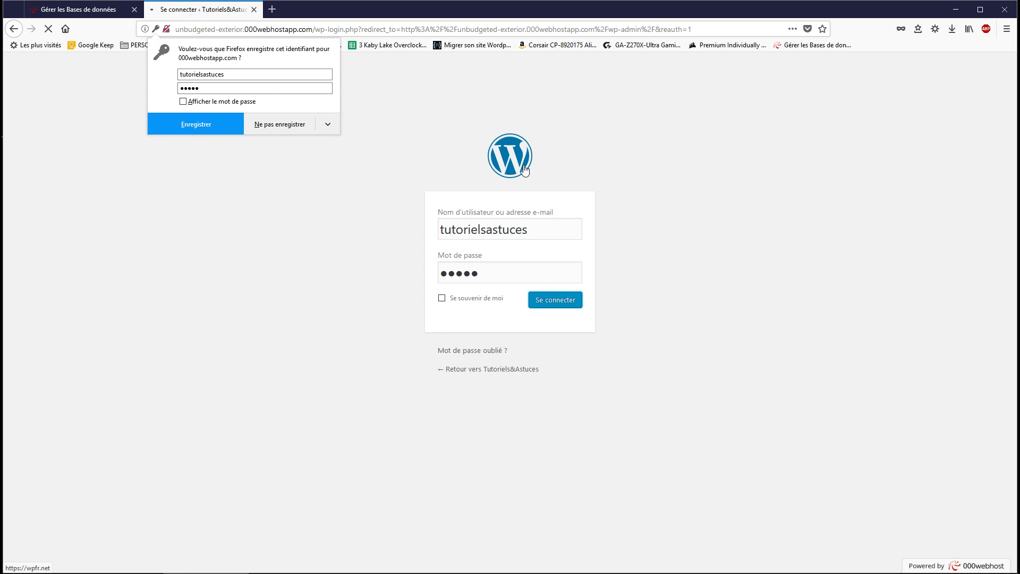
{"action": "left_click", "coordinate": [212, 123]}
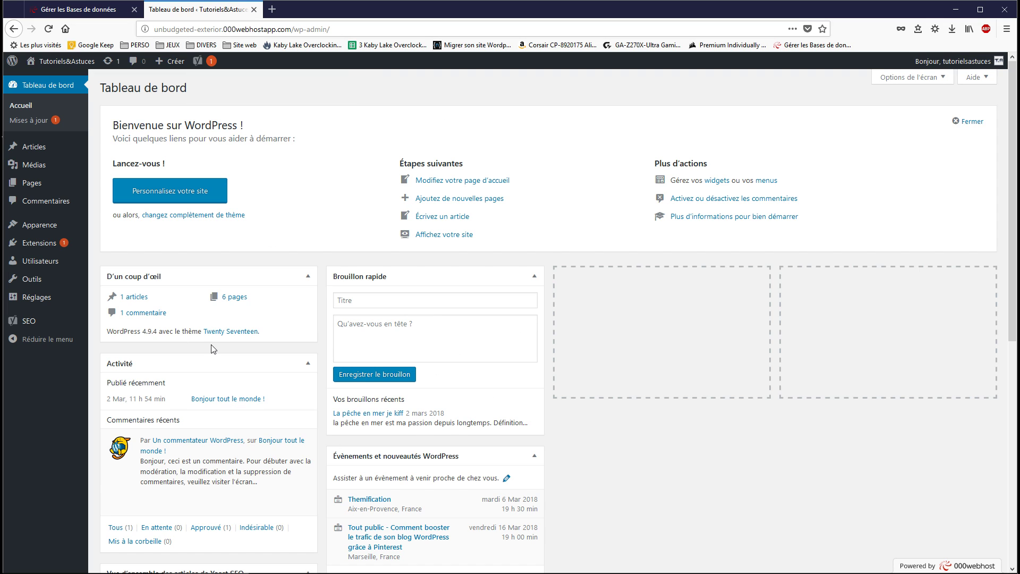
Open the Articles > Tous les articles list.
{"action": "scroll", "coordinate": [433, 446], "scroll_direction": "down", "scroll_amount": 5}
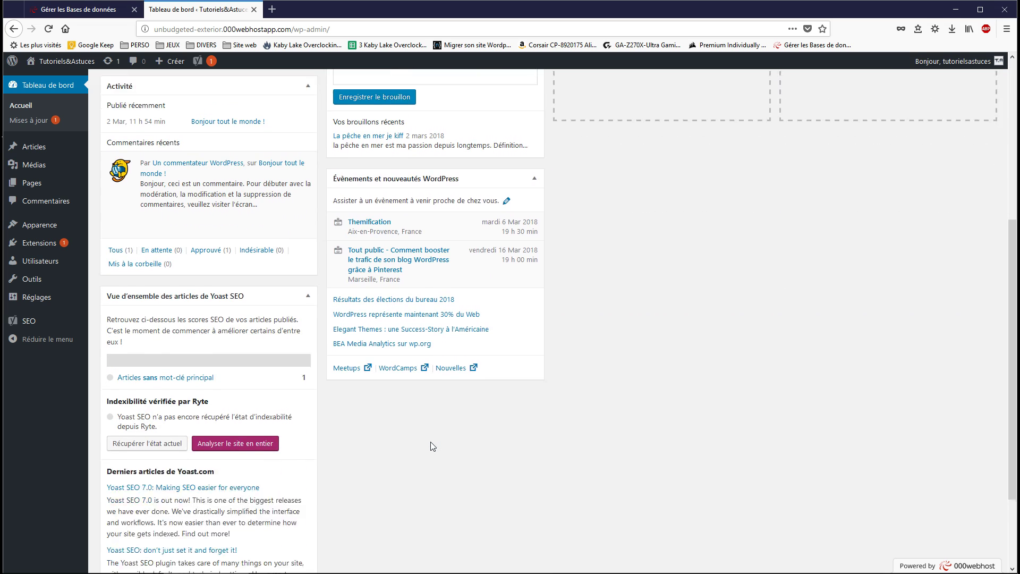
{"action": "scroll", "coordinate": [433, 447], "scroll_direction": "up", "scroll_amount": 5}
{"action": "mouse_move", "coordinate": [47, 157]}
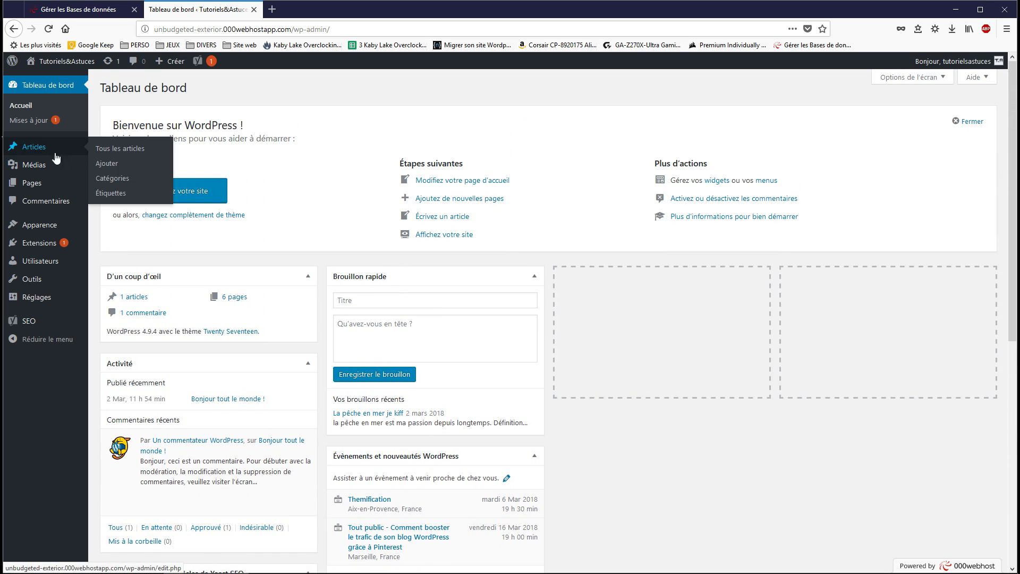
{"action": "left_click", "coordinate": [137, 150]}
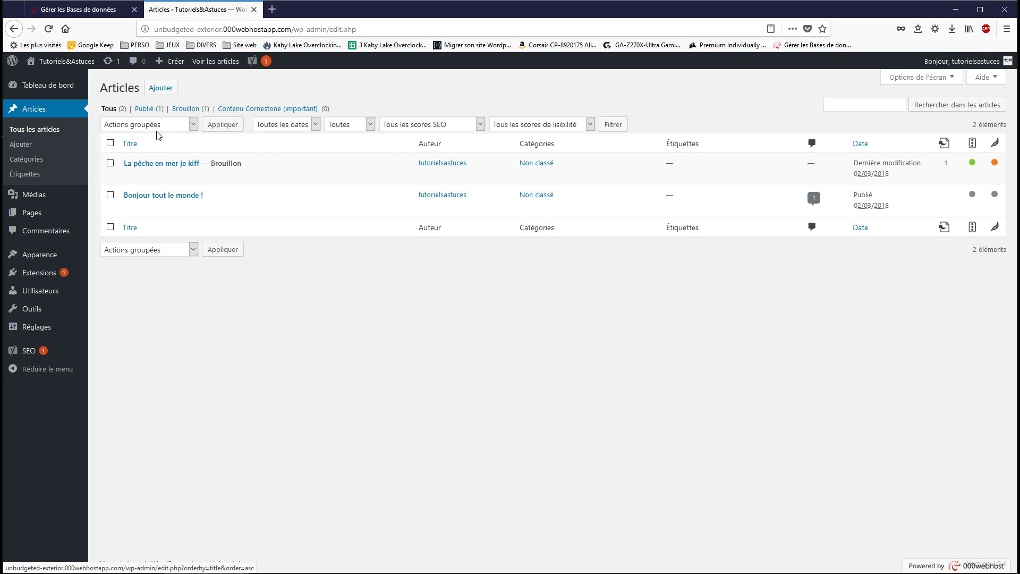
Publish a new post titled 'test' with the body text 'test'.
{"action": "mouse_move", "coordinate": [211, 161]}
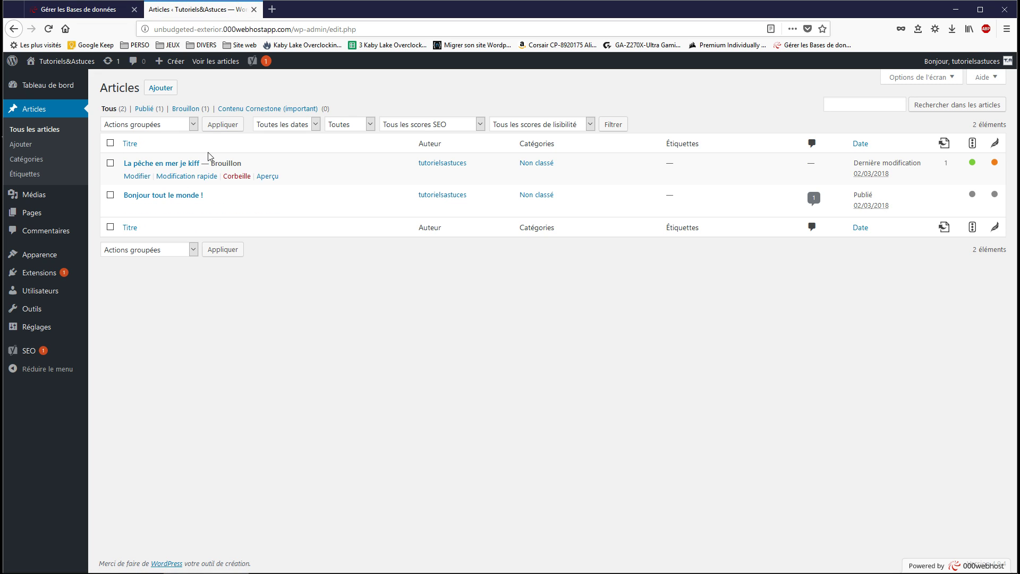
{"action": "left_click", "coordinate": [160, 88]}
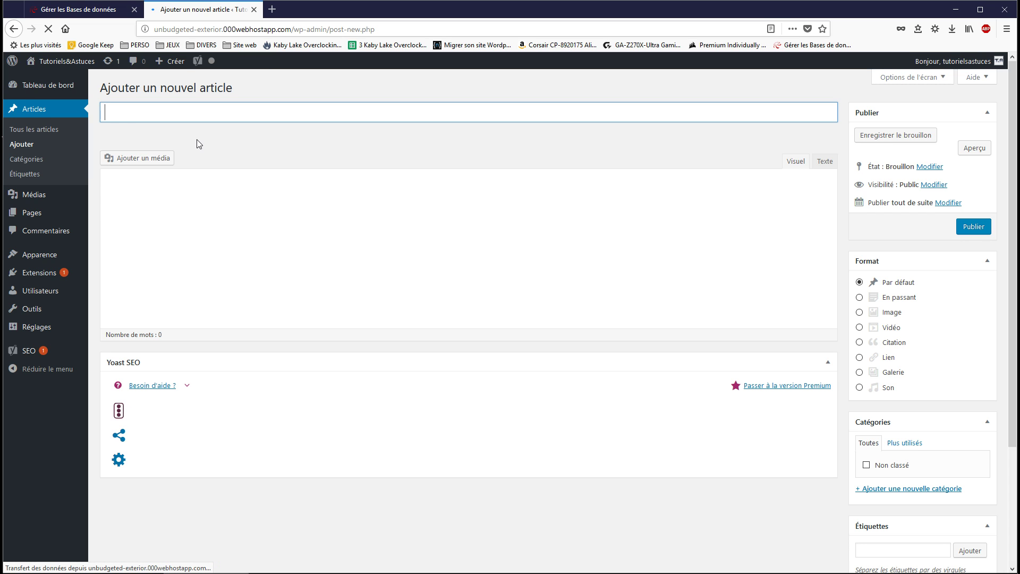
{"action": "type", "text": "test"}
{"action": "key", "text": "Tab"}
{"action": "type", "text": "test"}
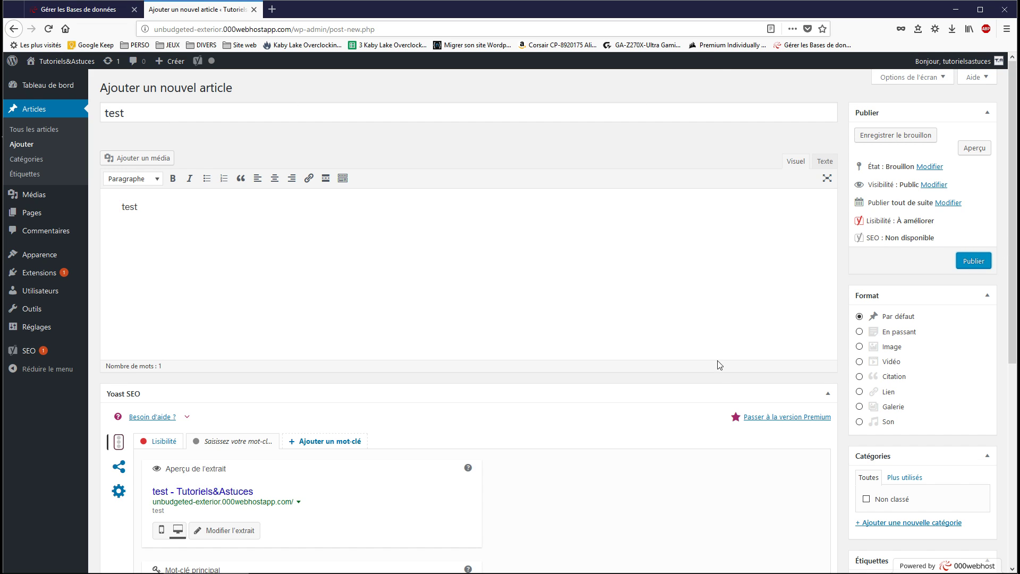
{"action": "scroll", "coordinate": [717, 356], "scroll_direction": "down", "scroll_amount": 5}
{"action": "scroll", "coordinate": [345, 361], "scroll_direction": "down", "scroll_amount": 3}
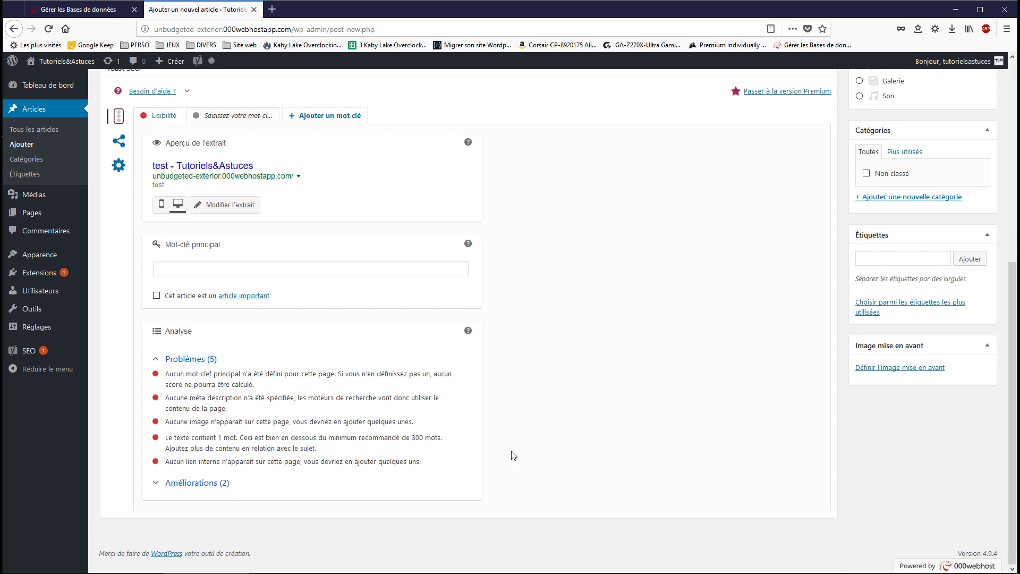
{"action": "scroll", "coordinate": [505, 453], "scroll_direction": "up", "scroll_amount": 6}
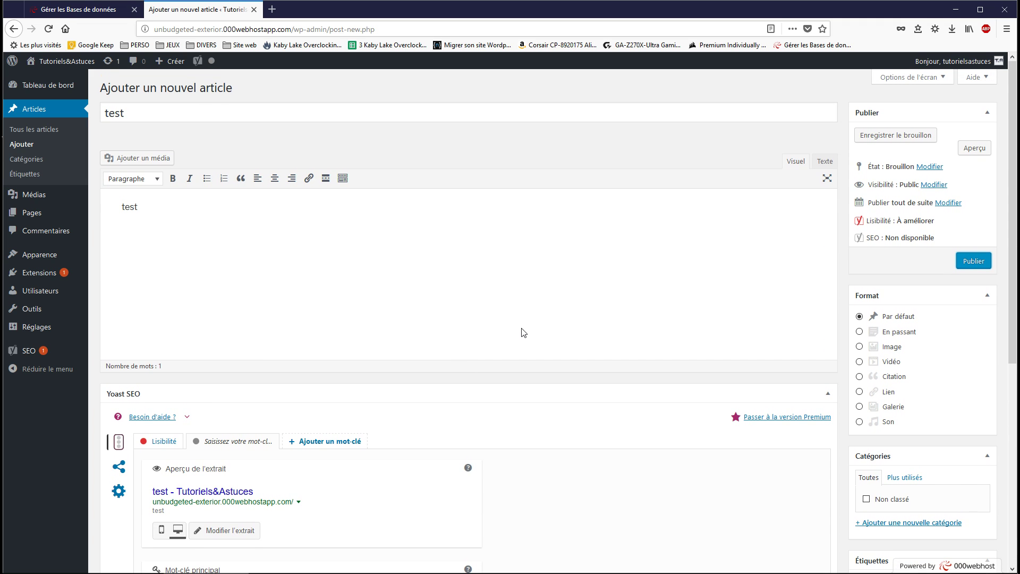
{"action": "left_click", "coordinate": [973, 261]}
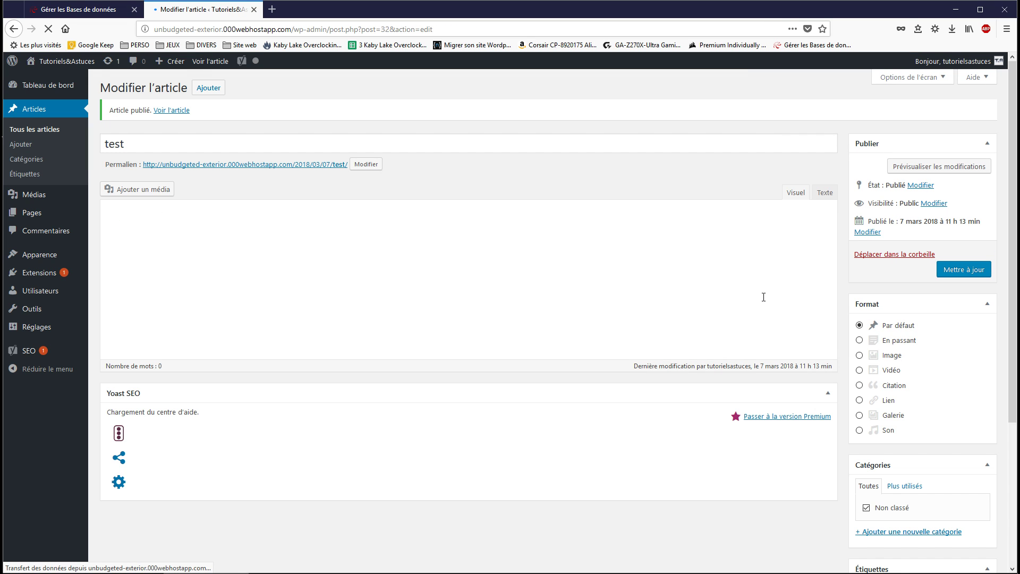
View the published test post via Voir l'article and scroll its page dated 7 mars 2018.
{"action": "left_click", "coordinate": [184, 115]}
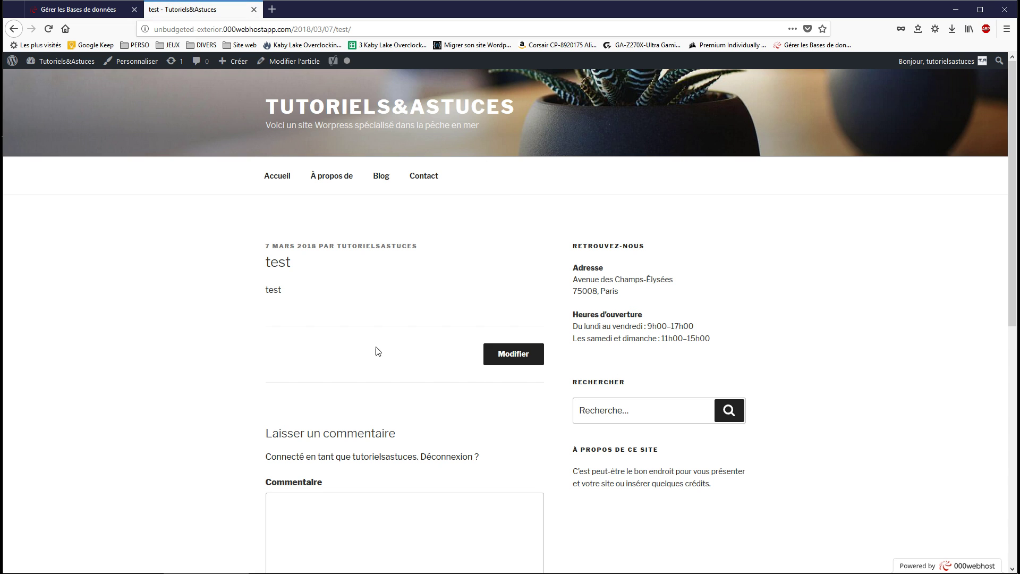
{"action": "scroll", "coordinate": [377, 351], "scroll_direction": "down", "scroll_amount": 10}
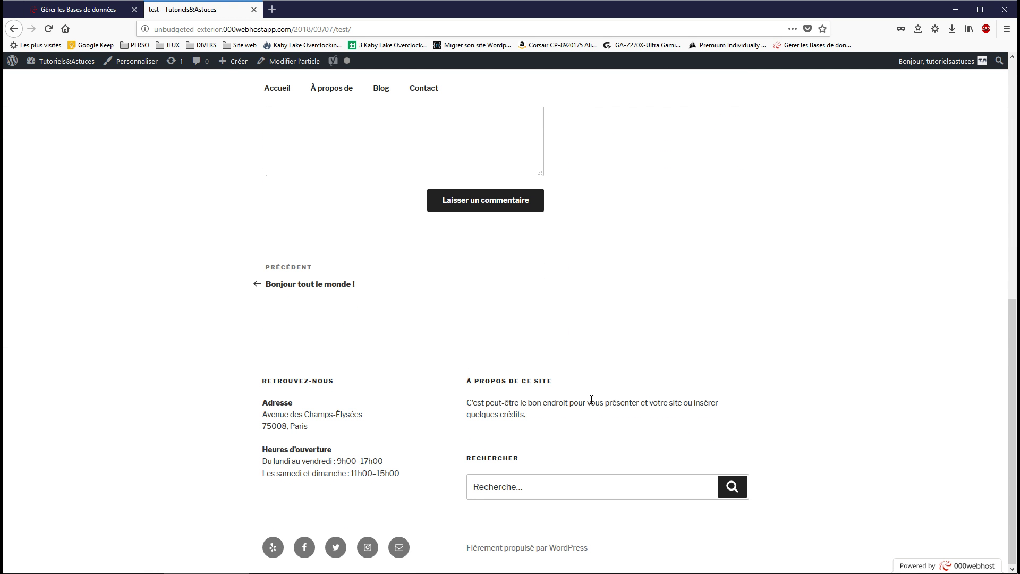
{"action": "scroll", "coordinate": [591, 399], "scroll_direction": "up", "scroll_amount": 10}
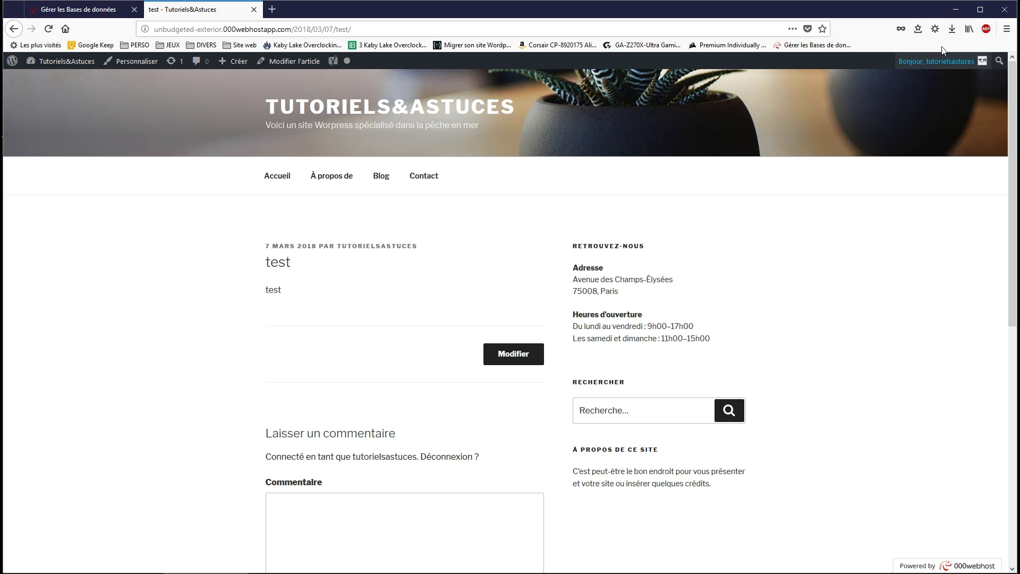
{"action": "mouse_move", "coordinate": [486, 561]}
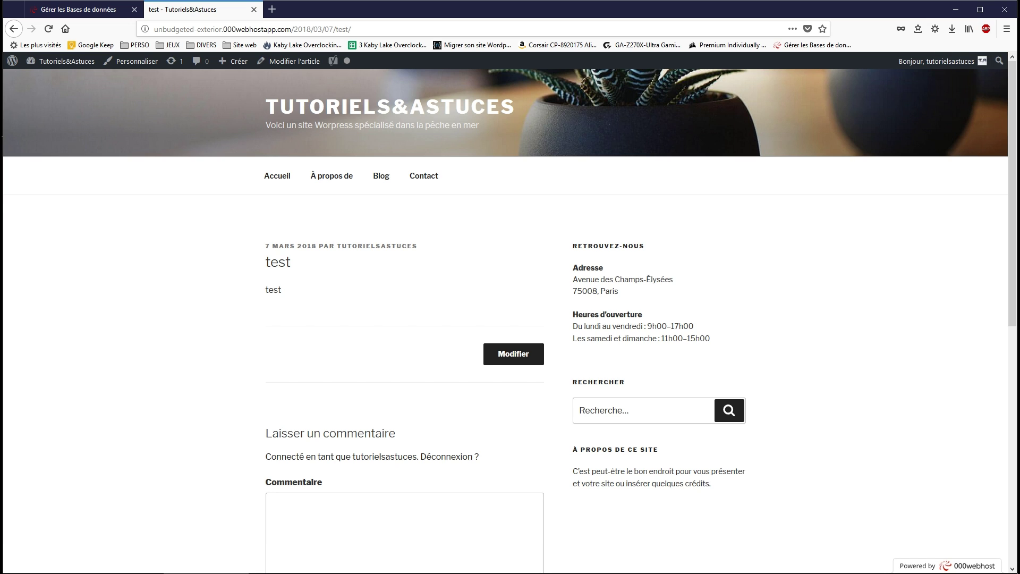